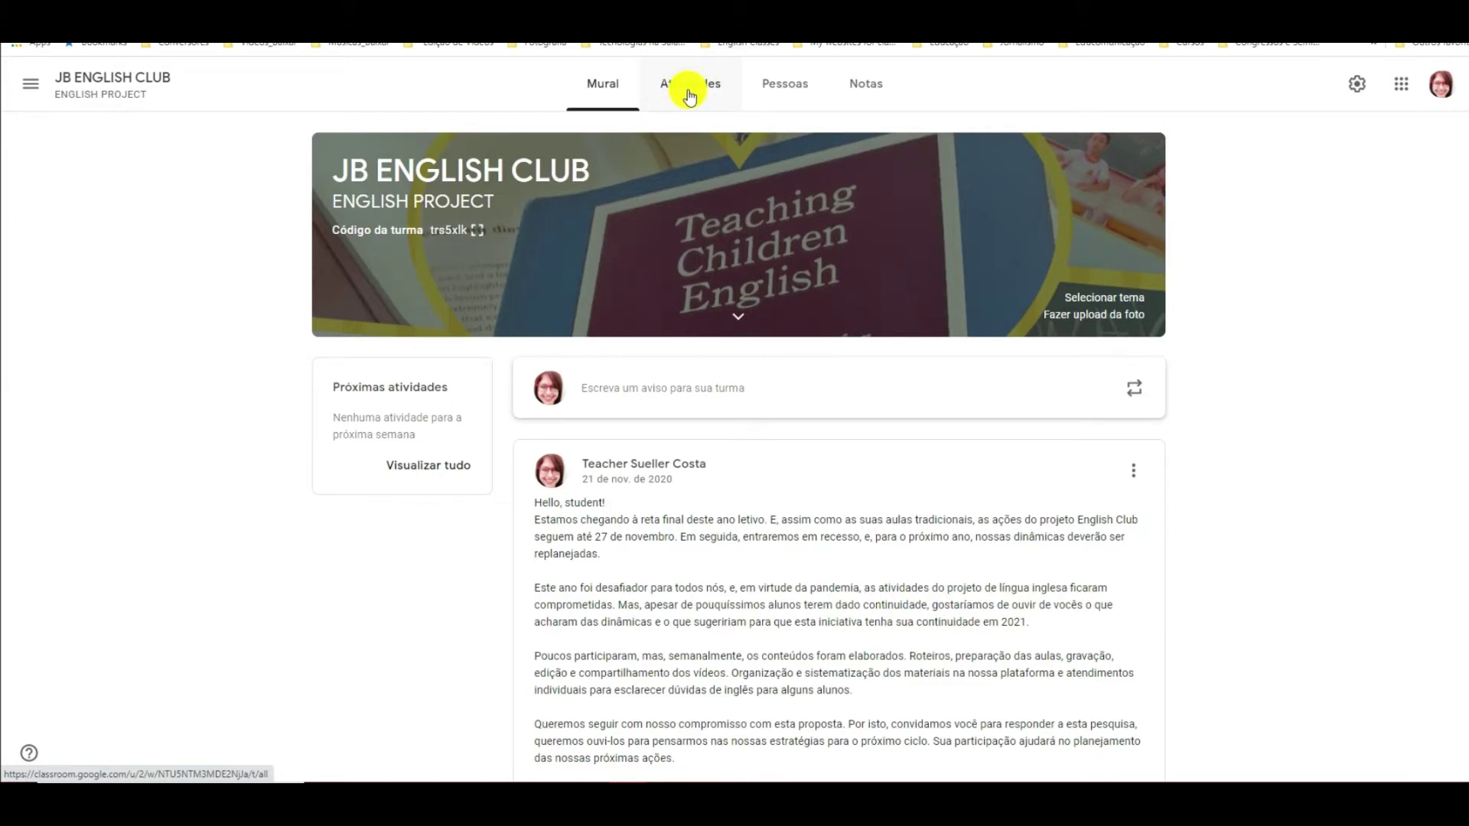
- Look through the announcements and activity posts in the JB ENGLISH CLUB class stream
{"action": "scroll", "coordinate": [987, 600], "scroll_direction": "down", "scroll_amount": 6}
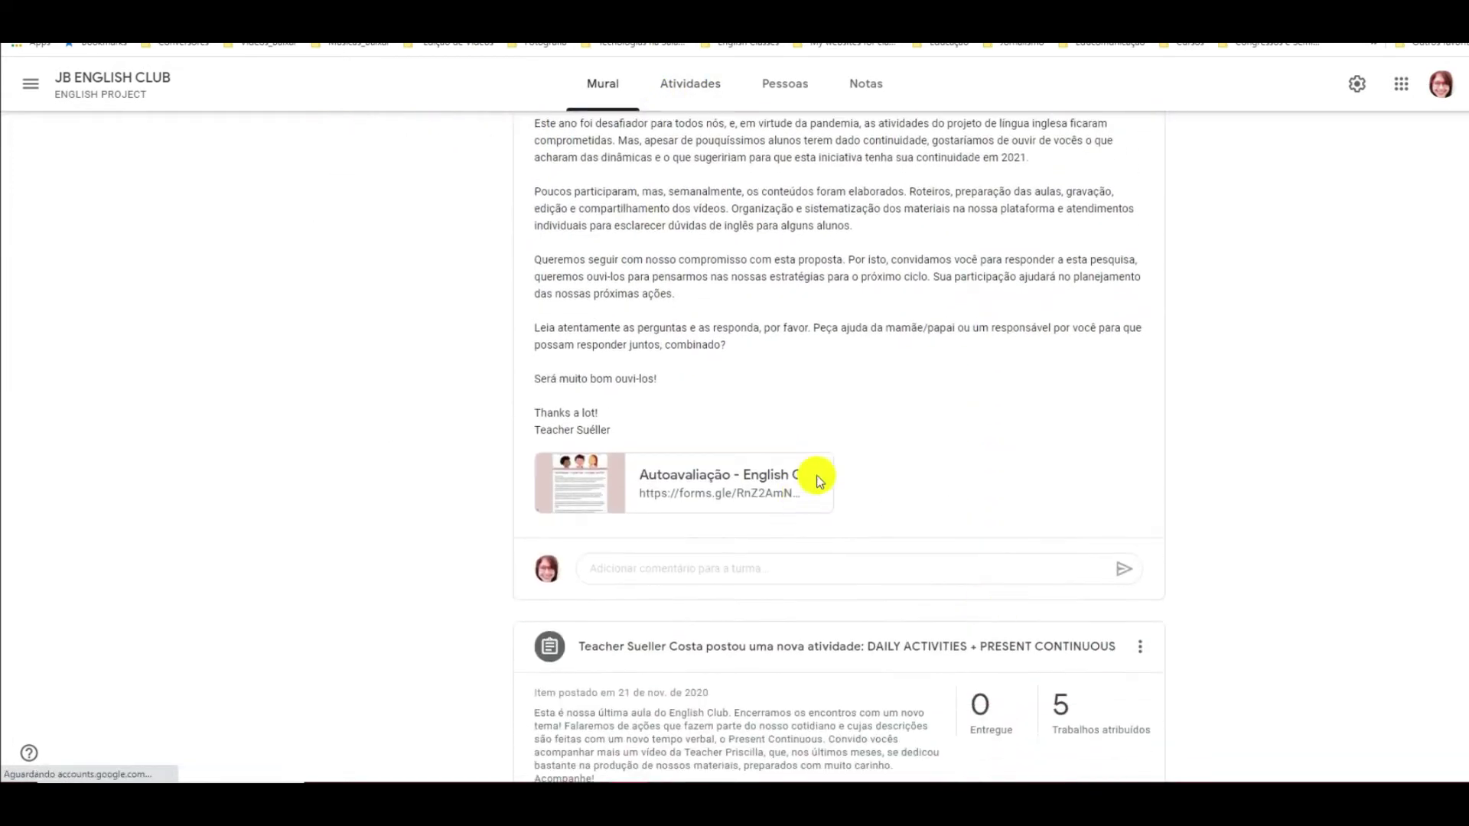
{"action": "scroll", "coordinate": [810, 551], "scroll_direction": "down", "scroll_amount": 3}
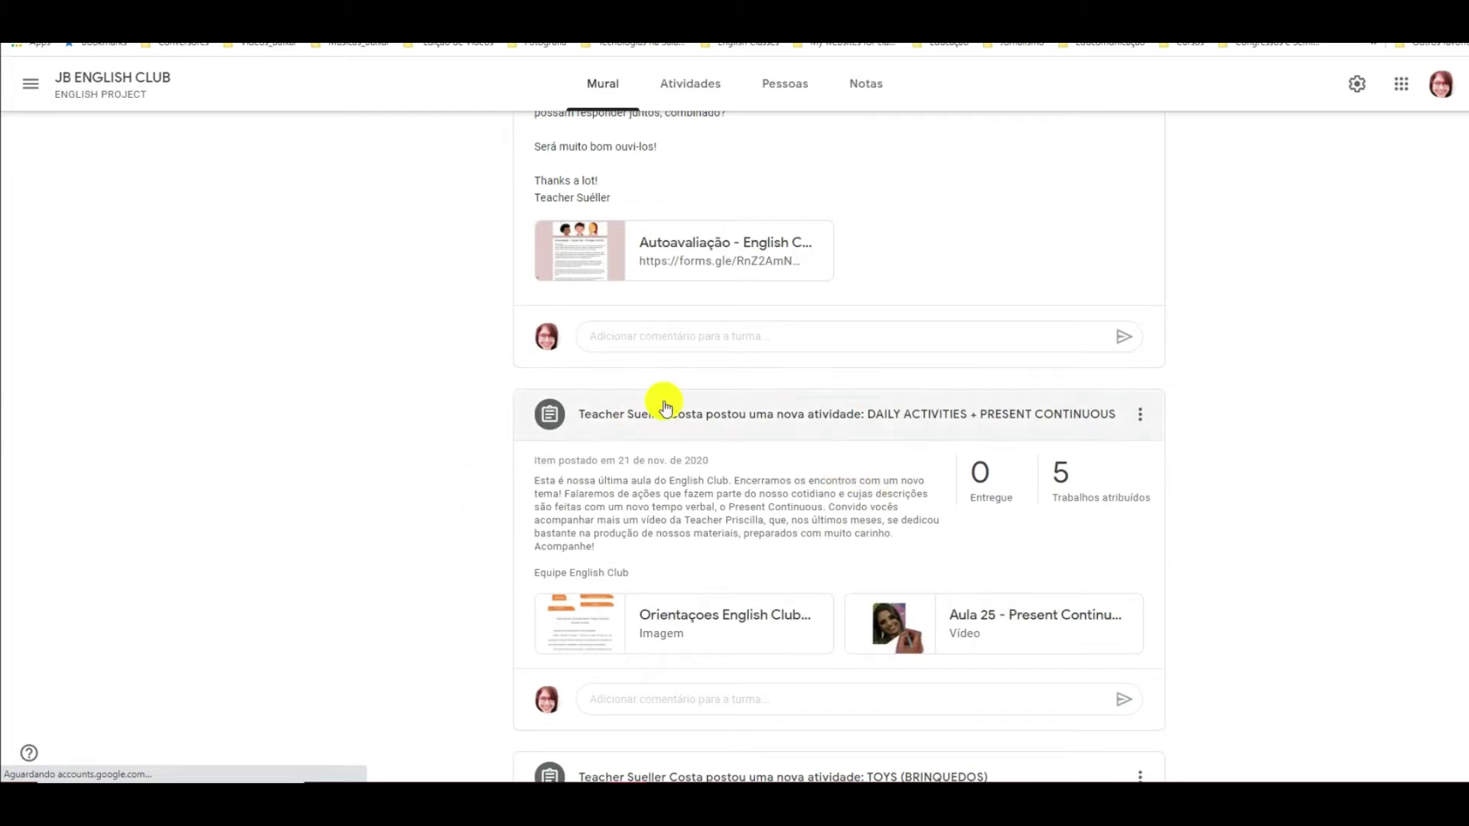
{"action": "scroll", "coordinate": [788, 575], "scroll_direction": "down", "scroll_amount": 3}
{"action": "scroll", "coordinate": [787, 578], "scroll_direction": "down", "scroll_amount": 6}
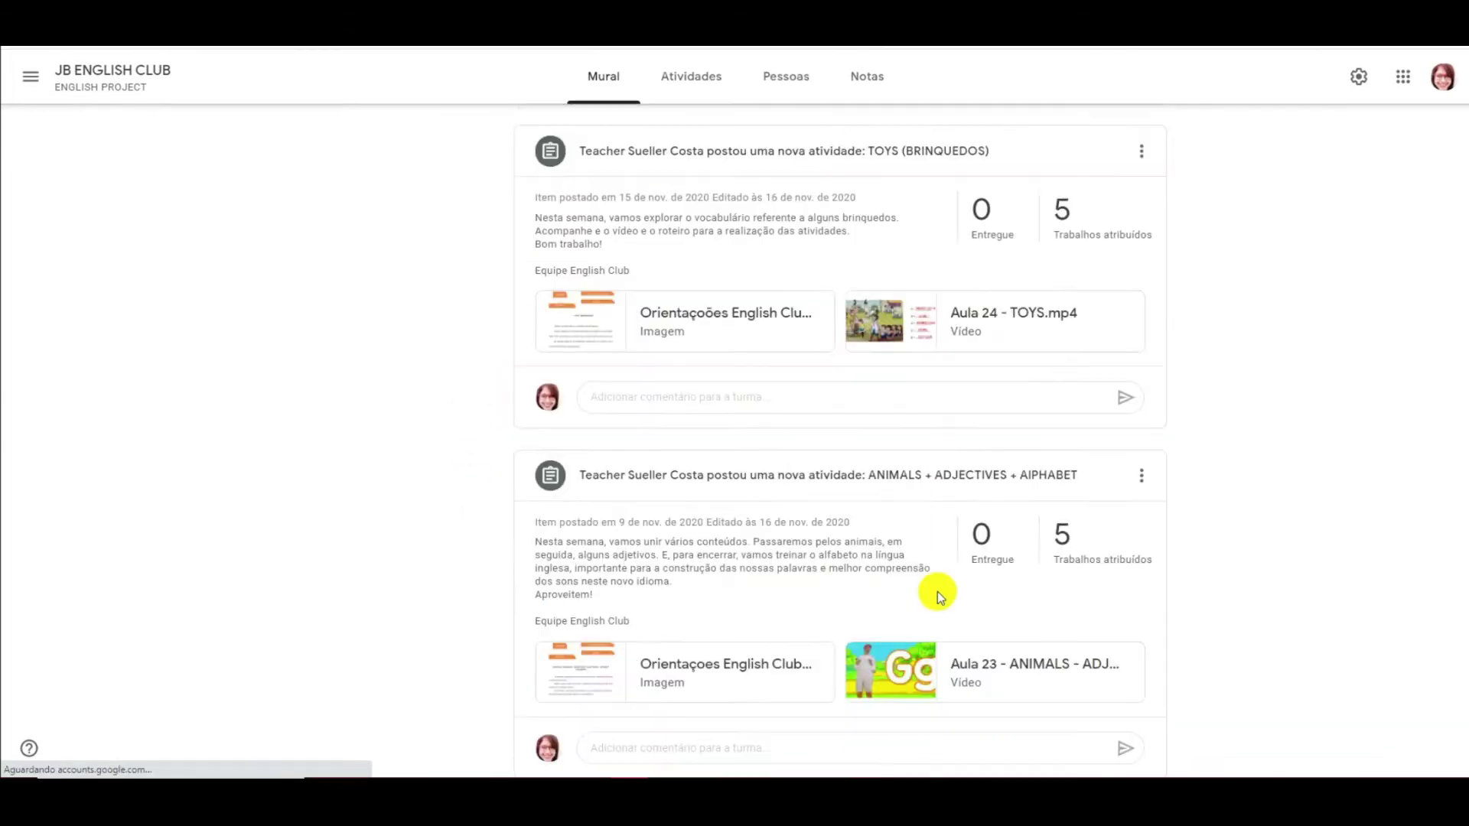
{"action": "scroll", "coordinate": [896, 552], "scroll_direction": "down", "scroll_amount": 2}
{"action": "scroll", "coordinate": [897, 552], "scroll_direction": "up", "scroll_amount": 15}
{"action": "scroll", "coordinate": [896, 554], "scroll_direction": "up", "scroll_amount": 3}
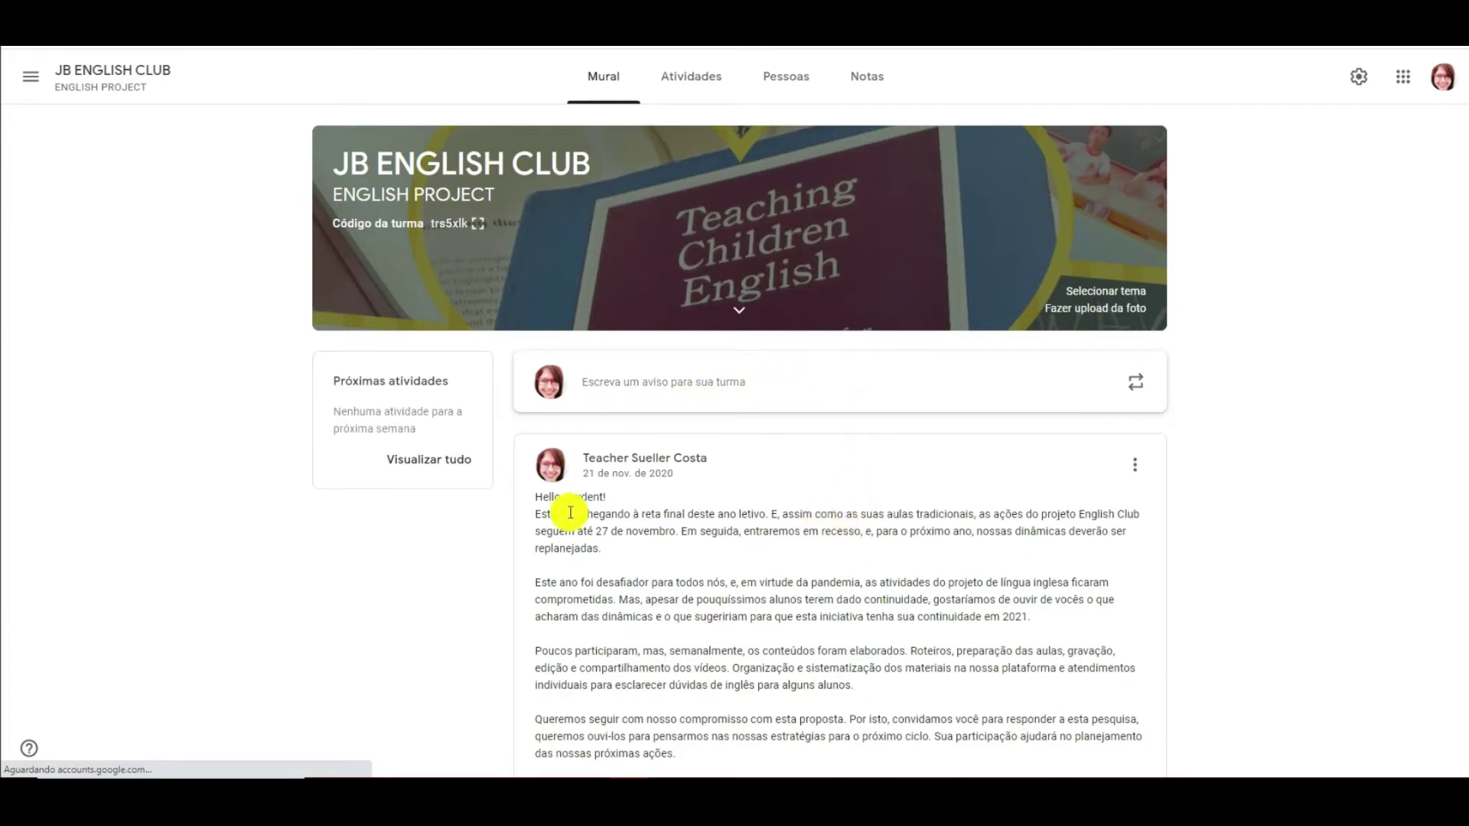
- Open the classwork page of JB ENGLISH CLUB and examine how its activities are organized into weekly topics
{"action": "left_click", "coordinate": [693, 79]}
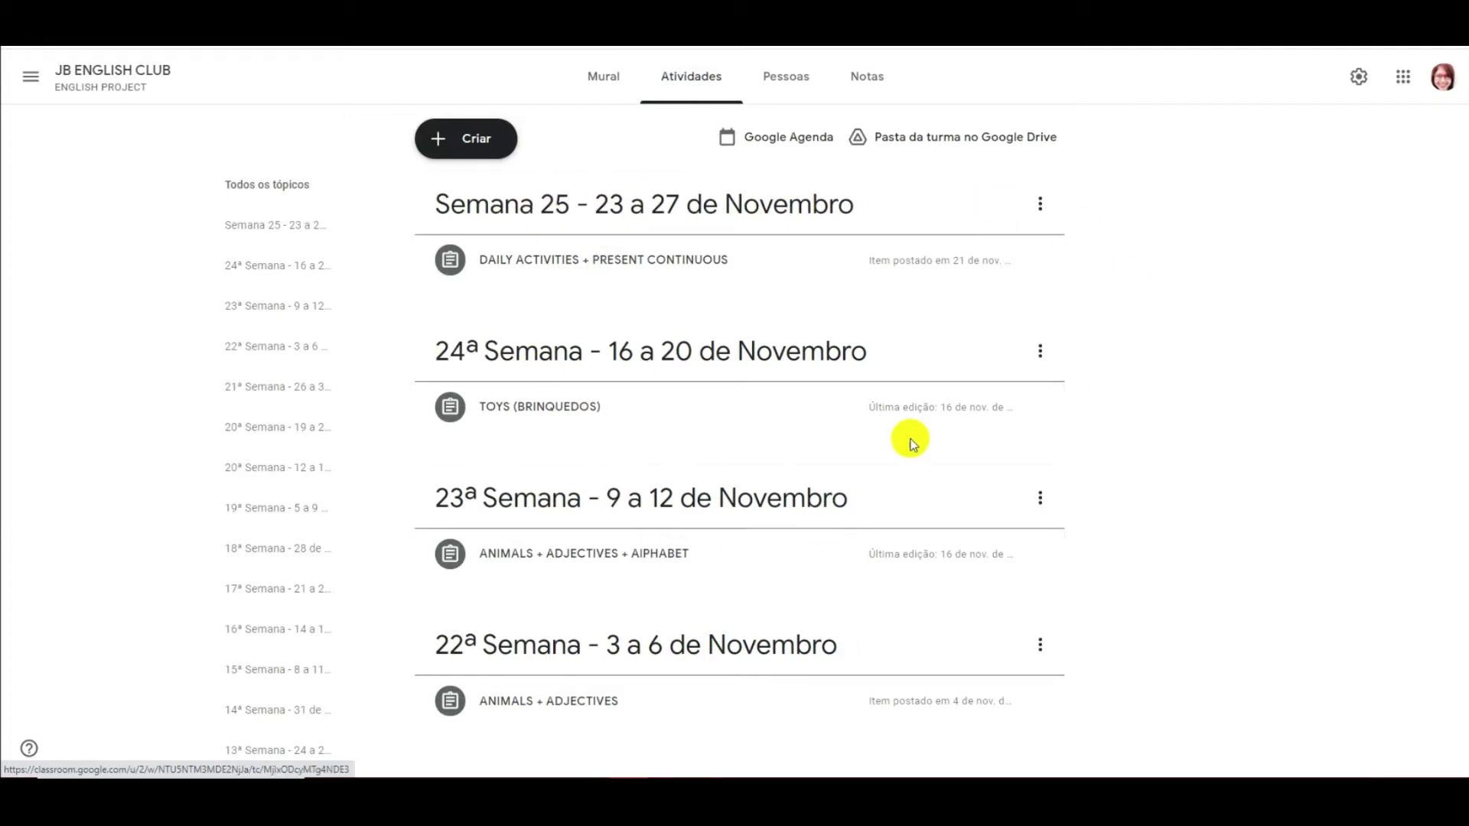
{"action": "scroll", "coordinate": [765, 521], "scroll_direction": "down", "scroll_amount": 7}
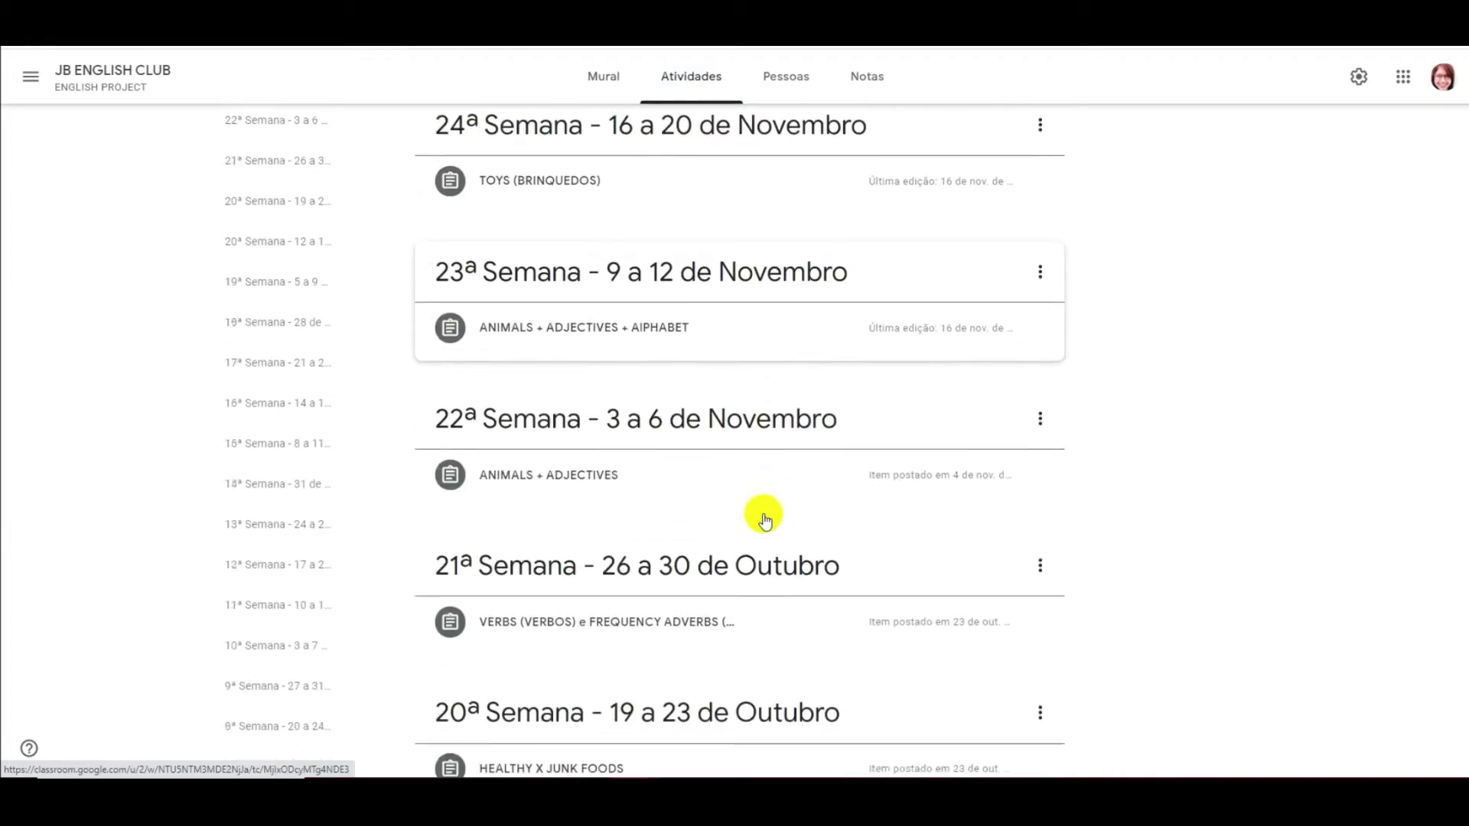
{"action": "scroll", "coordinate": [765, 520], "scroll_direction": "up", "scroll_amount": 7}
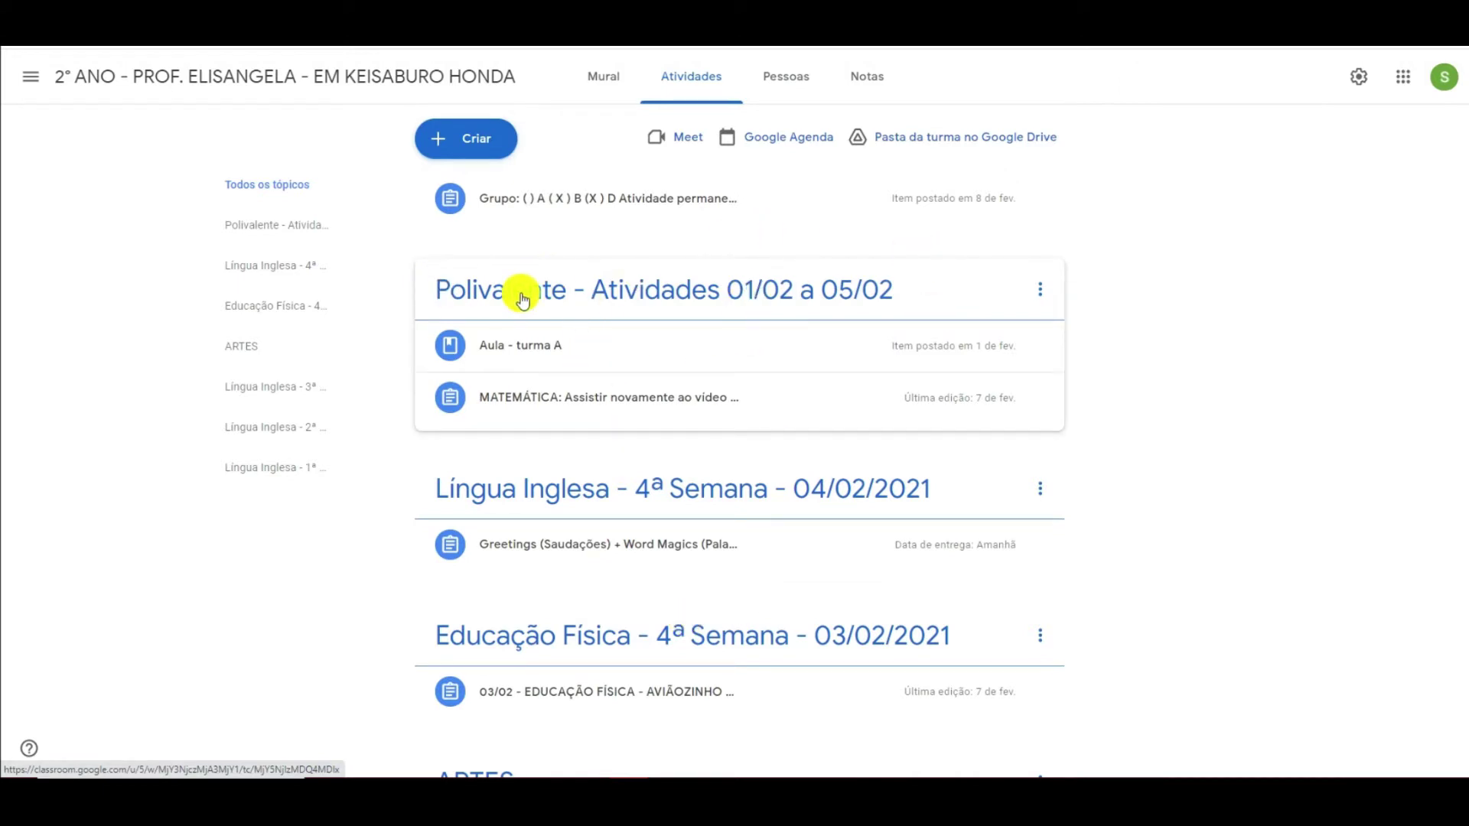
- Examine how the 2° ANO class organizes its activities by subject and week topics on the classwork page
{"action": "scroll", "coordinate": [922, 534], "scroll_direction": "down", "scroll_amount": 5}
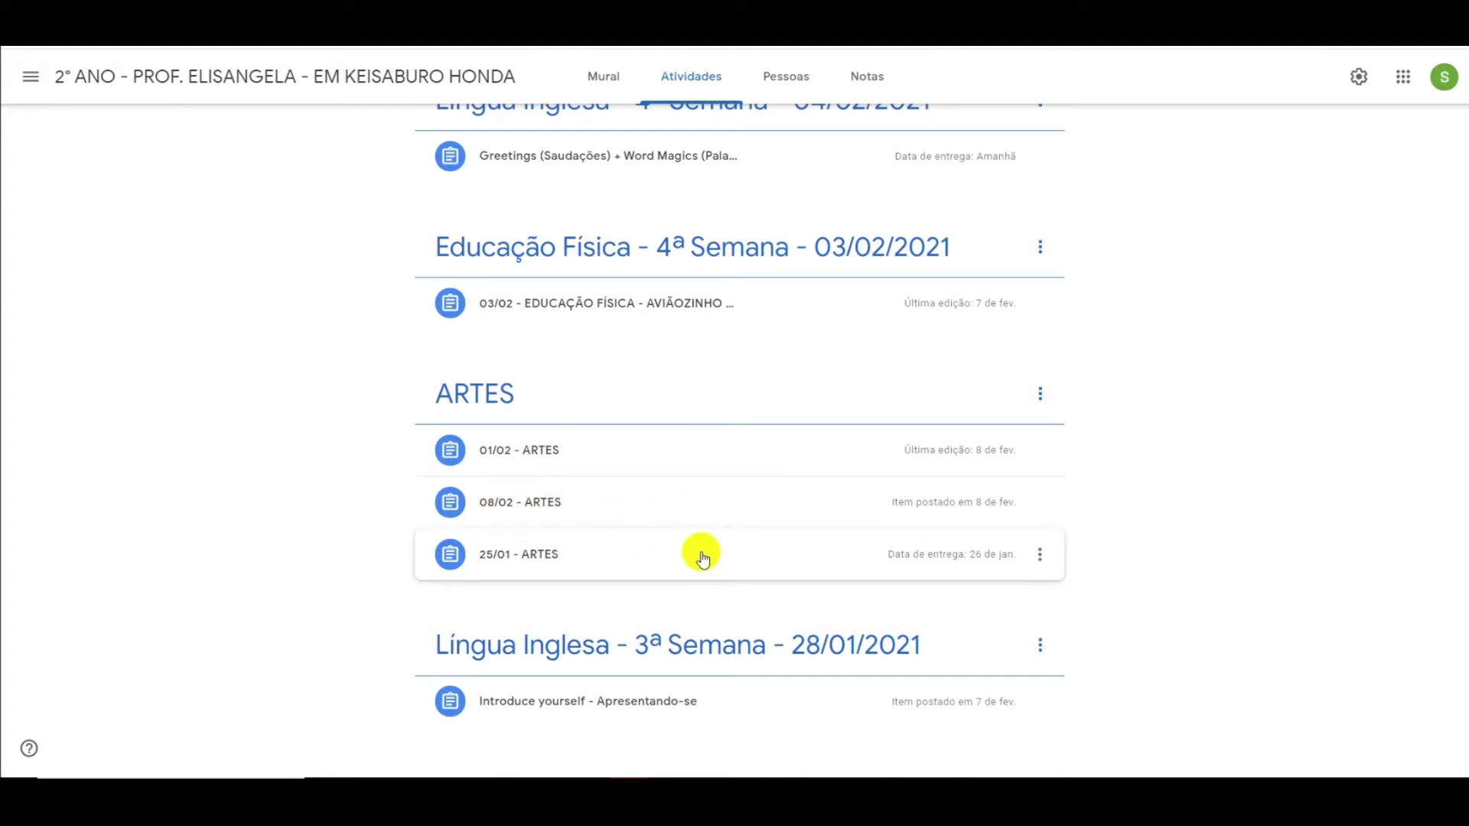
{"action": "scroll", "coordinate": [700, 554], "scroll_direction": "down", "scroll_amount": 1}
{"action": "scroll", "coordinate": [698, 557], "scroll_direction": "down", "scroll_amount": 1}
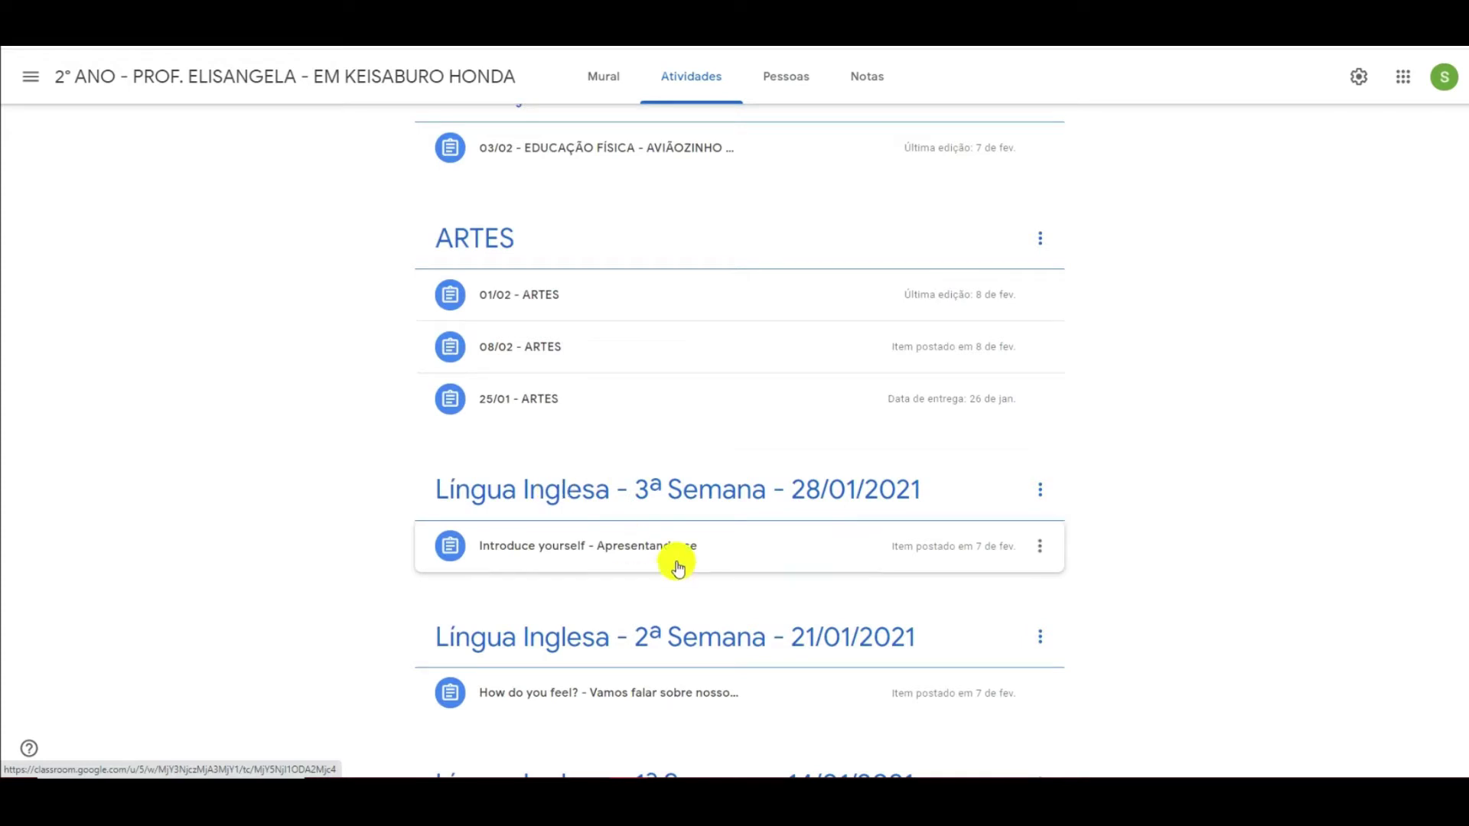
{"action": "scroll", "coordinate": [778, 505], "scroll_direction": "up", "scroll_amount": 3}
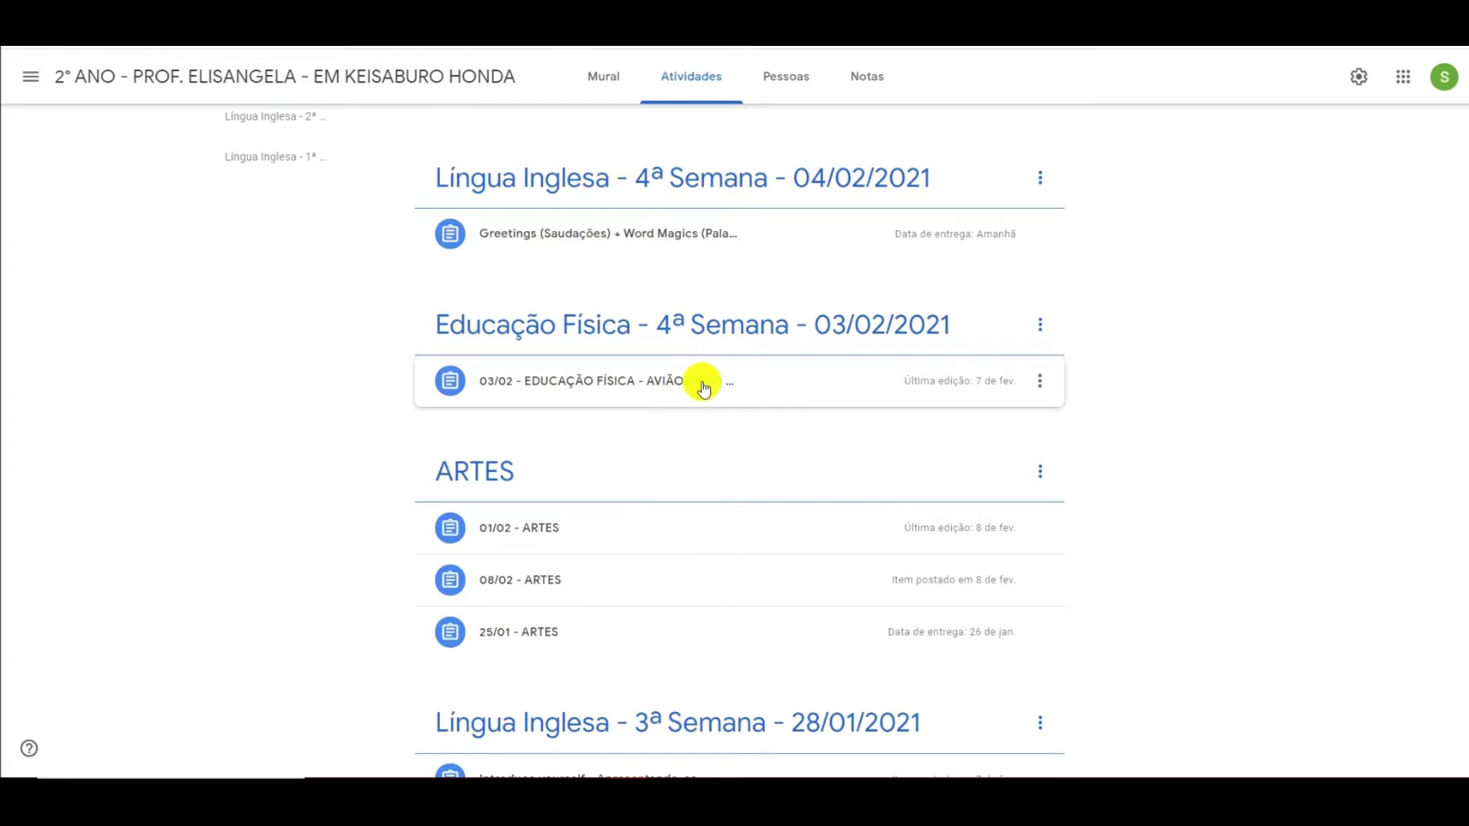
{"action": "scroll", "coordinate": [584, 515], "scroll_direction": "down", "scroll_amount": 3}
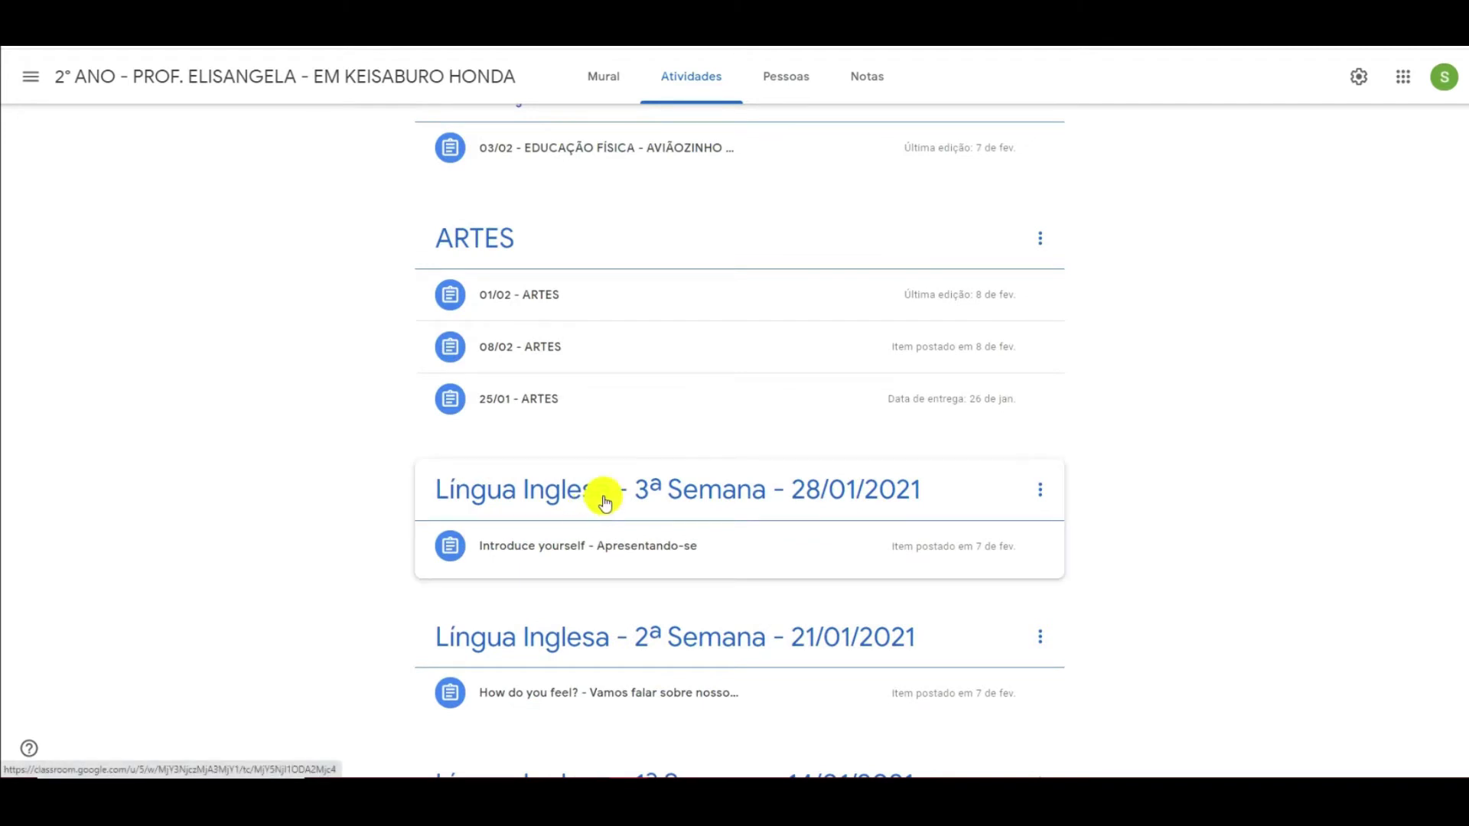
{"action": "scroll", "coordinate": [605, 501], "scroll_direction": "down", "scroll_amount": 2}
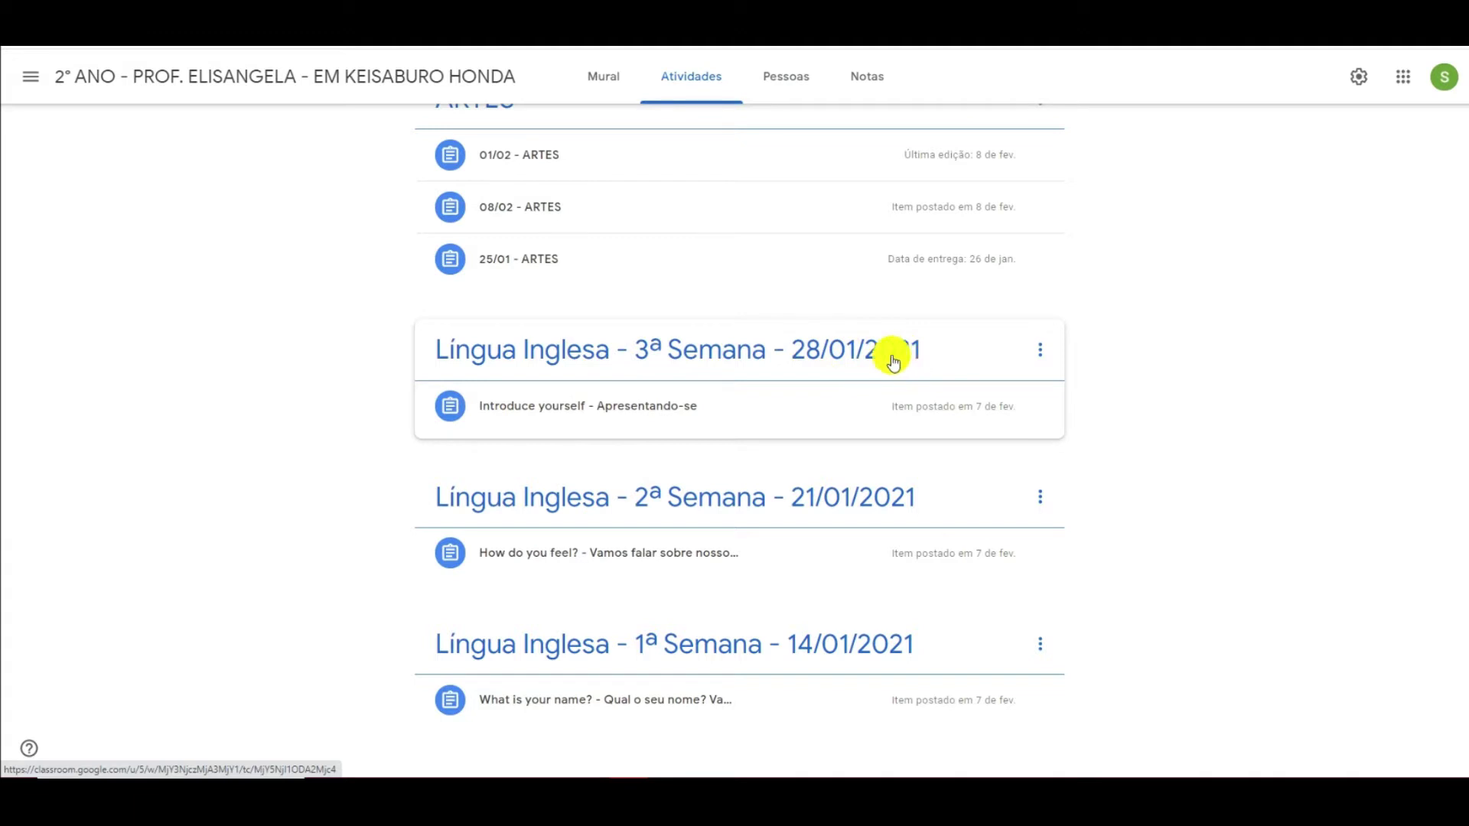
{"action": "scroll", "coordinate": [853, 364], "scroll_direction": "up", "scroll_amount": 3}
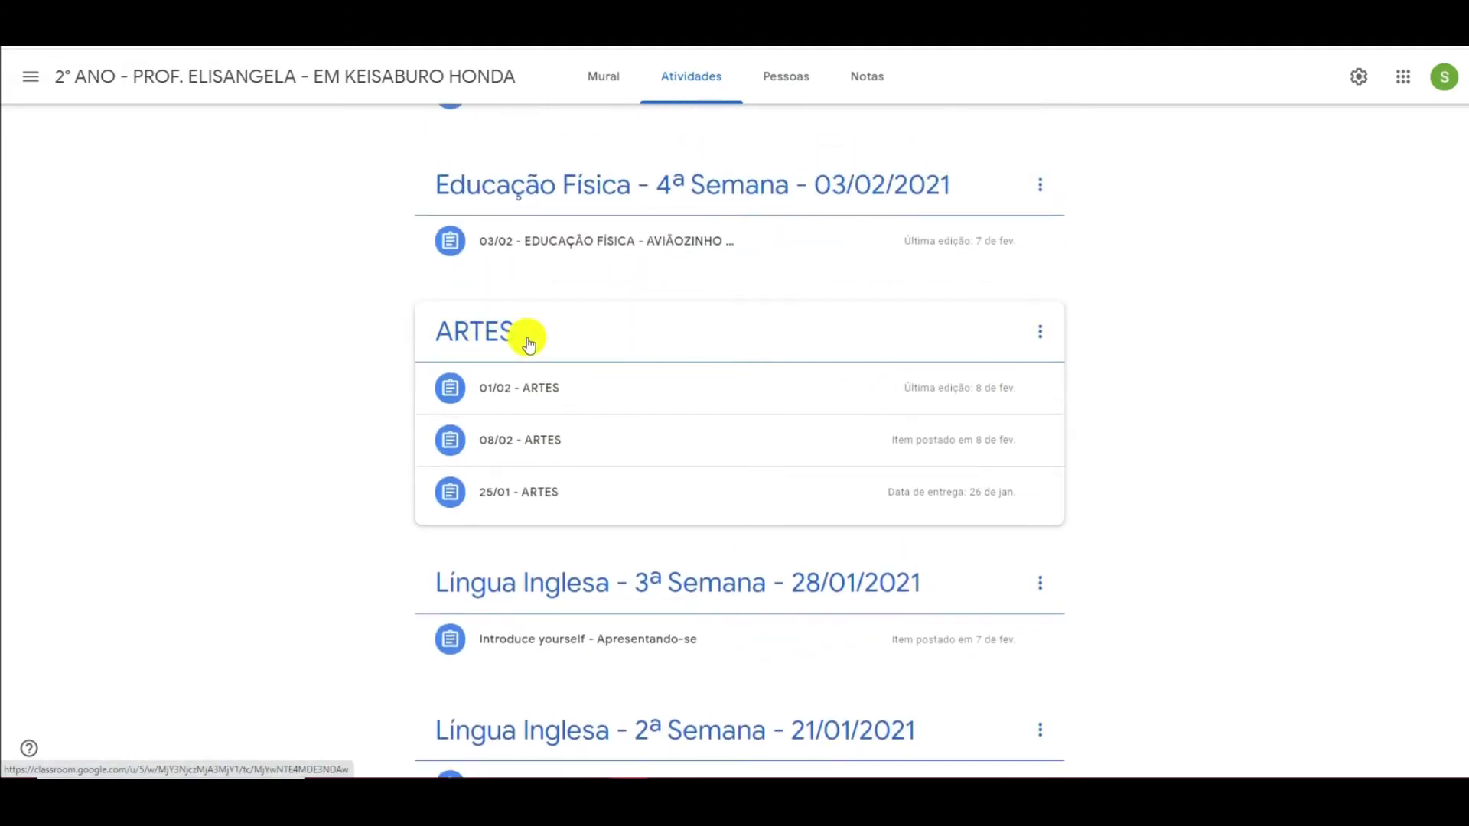
{"action": "scroll", "coordinate": [1201, 326], "scroll_direction": "up", "scroll_amount": 6}
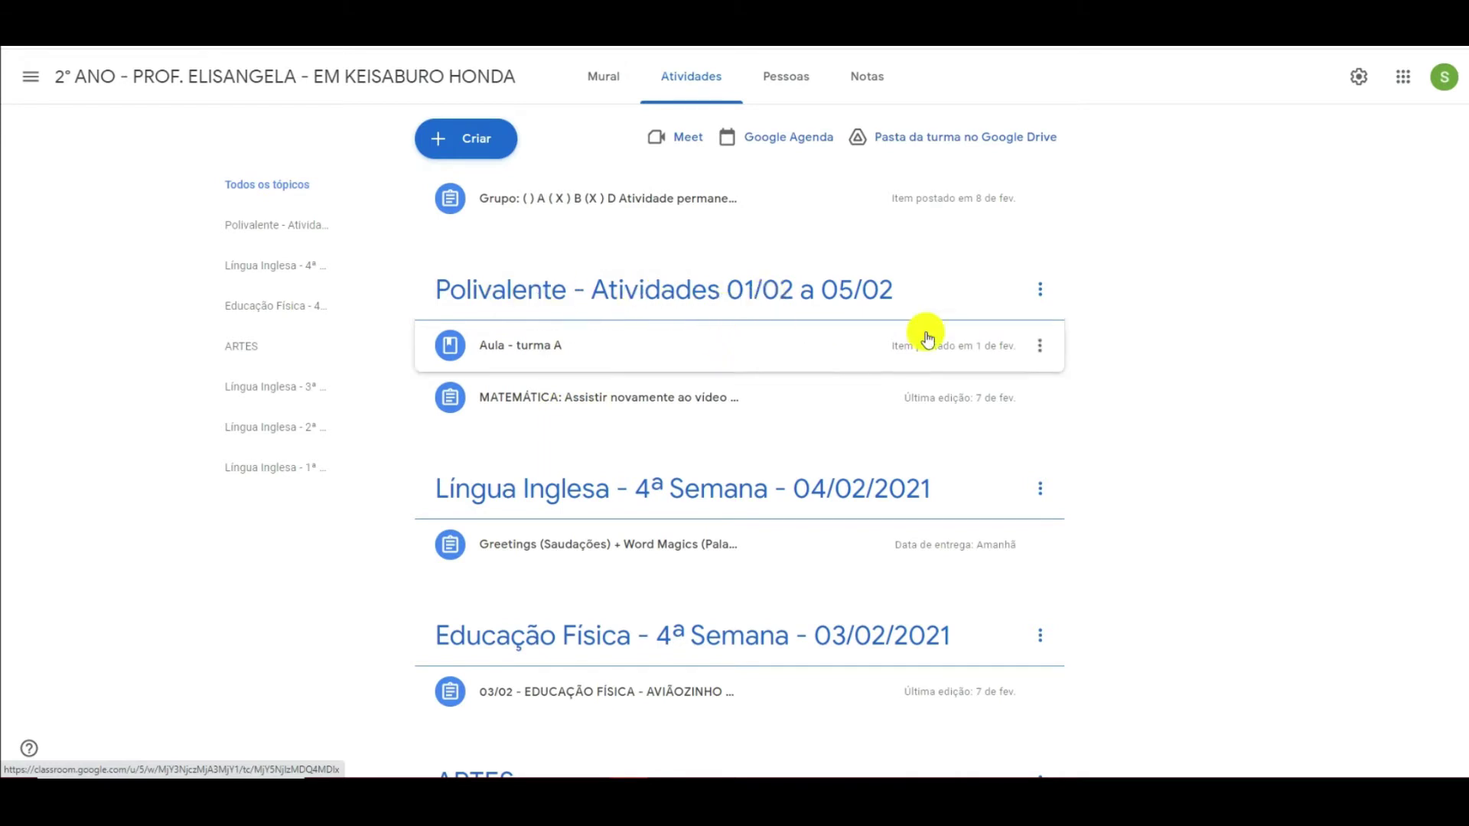
{"action": "left_click", "coordinate": [449, 140]}
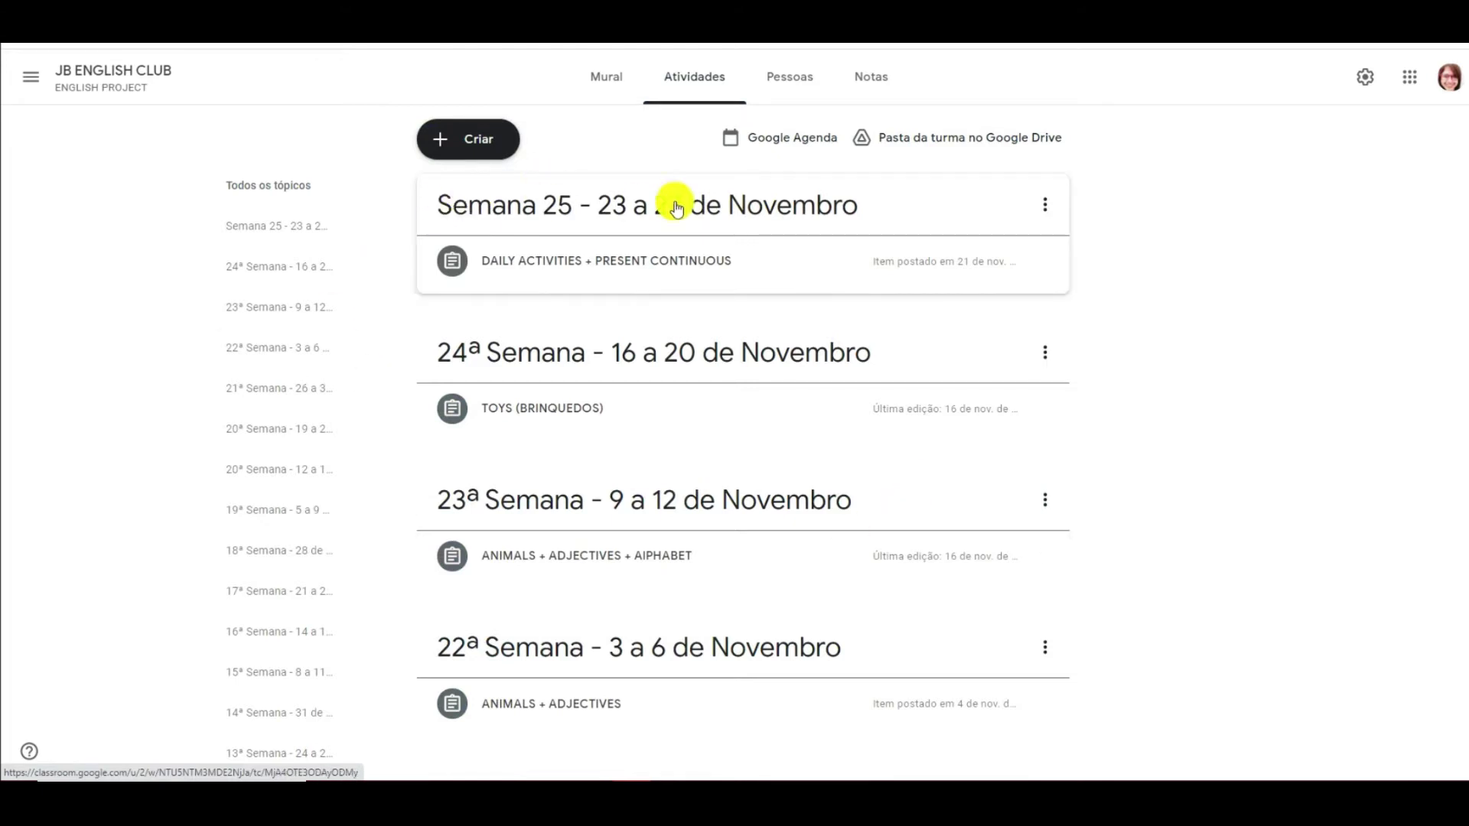
- Add a classwork topic named "Novos exercícios - 10 de fevereiro" to the JB ENGLISH CLUB class
{"action": "scroll", "coordinate": [672, 483], "scroll_direction": "down", "scroll_amount": 6}
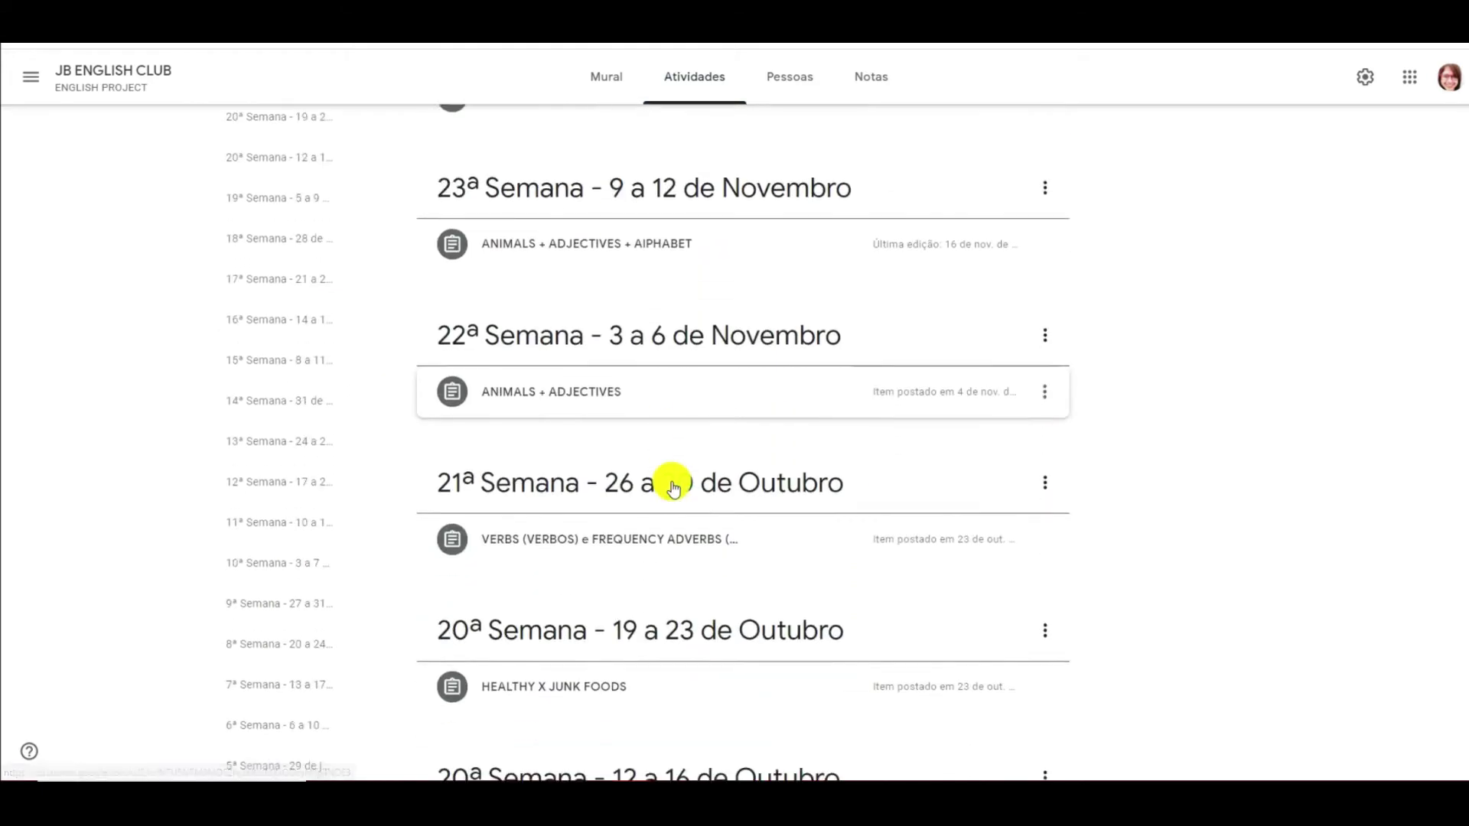
{"action": "scroll", "coordinate": [671, 486], "scroll_direction": "down", "scroll_amount": 2}
{"action": "scroll", "coordinate": [671, 487], "scroll_direction": "up", "scroll_amount": 8}
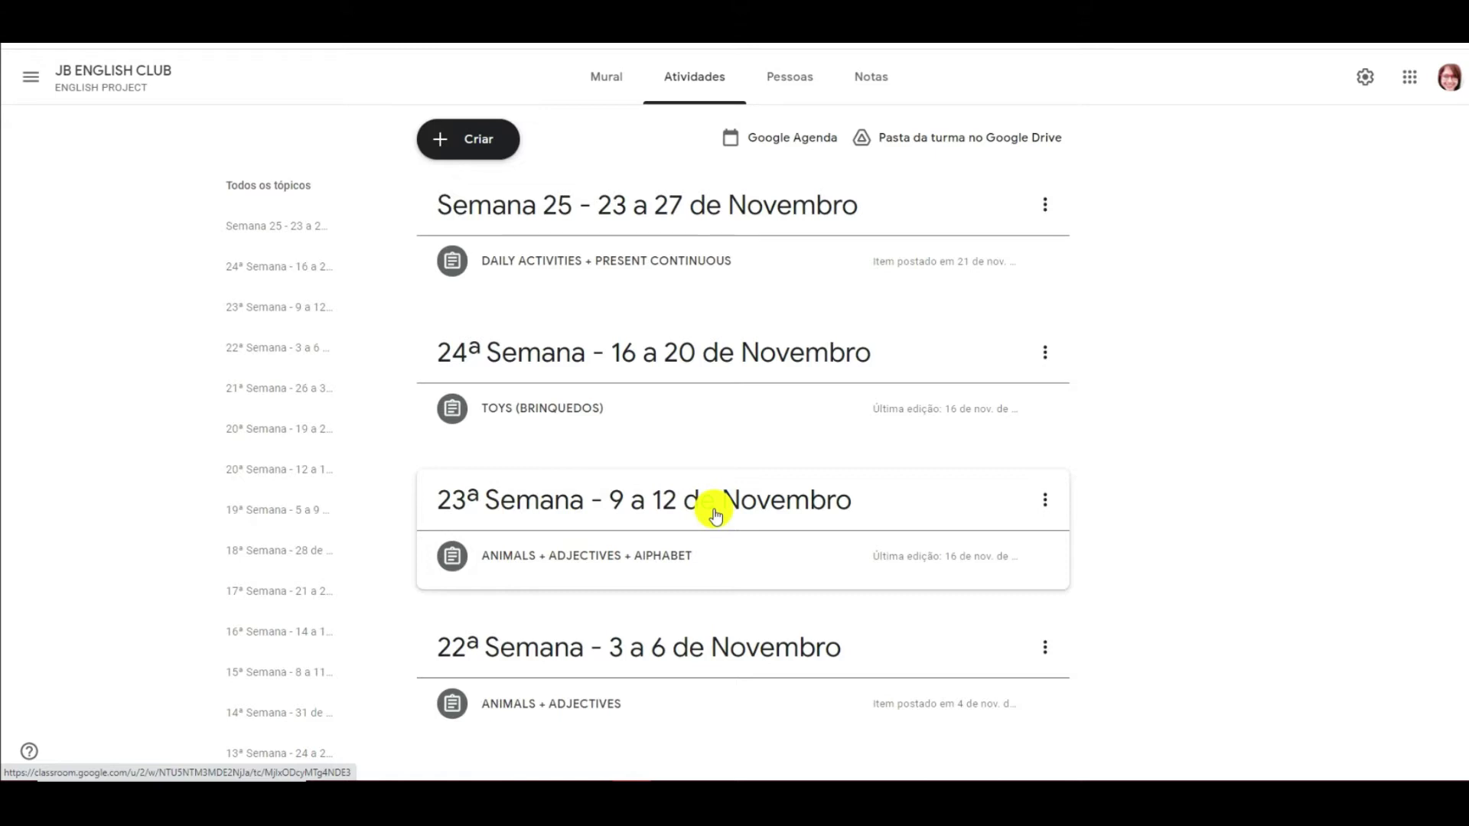
{"action": "left_click", "coordinate": [448, 139]}
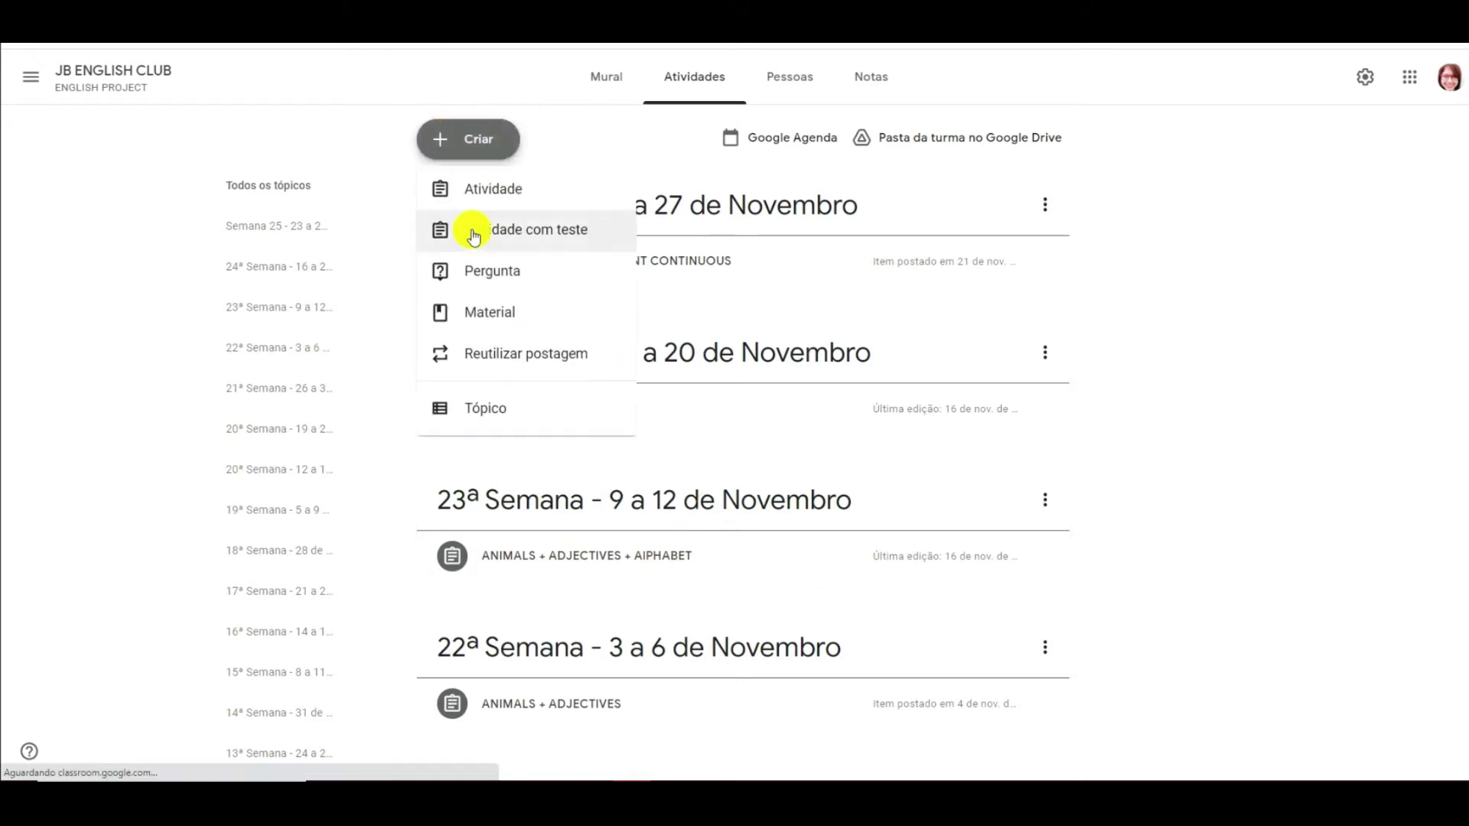
{"action": "left_click", "coordinate": [475, 413]}
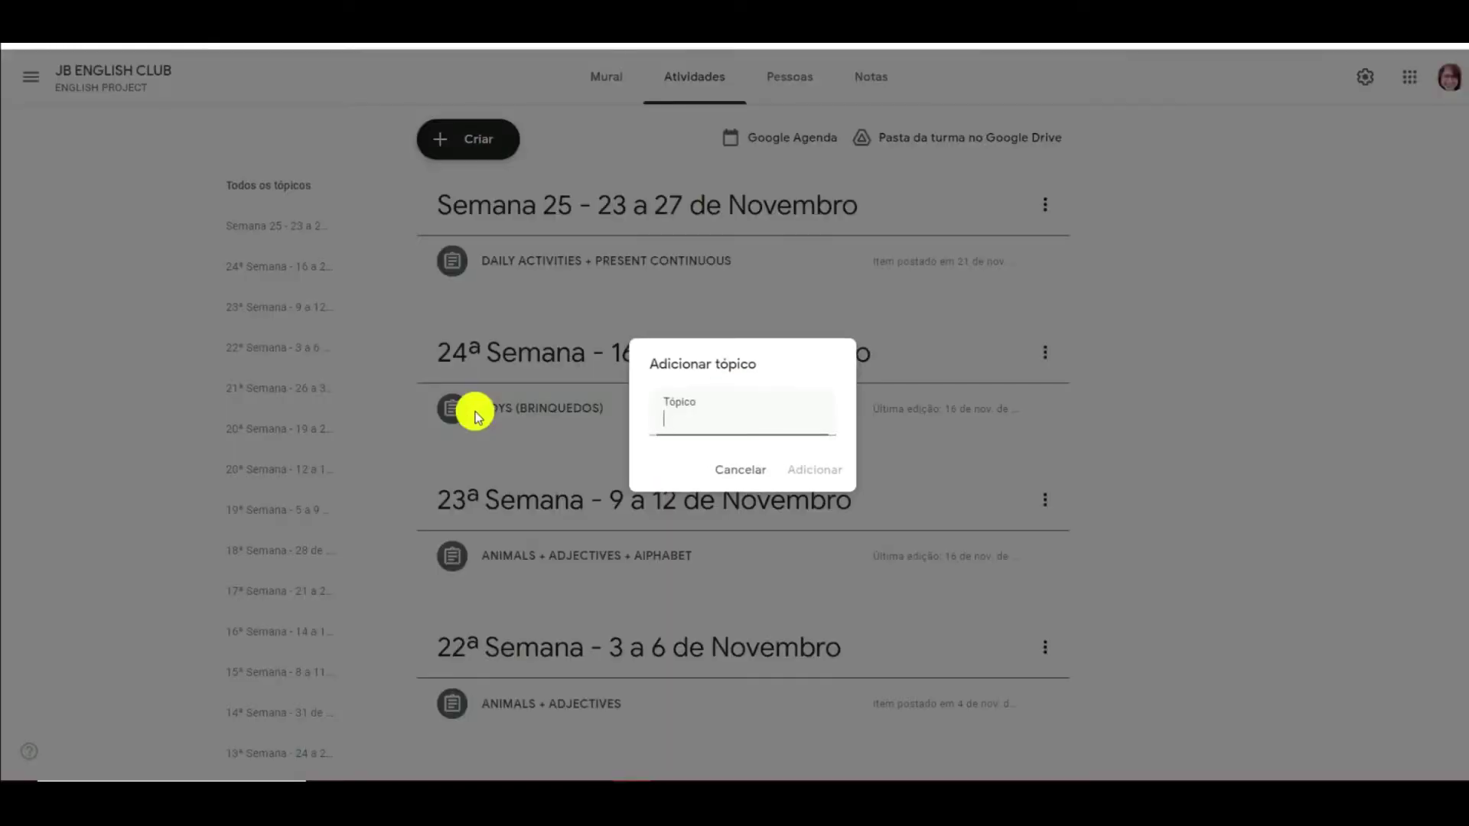
{"action": "type", "text": "E"}
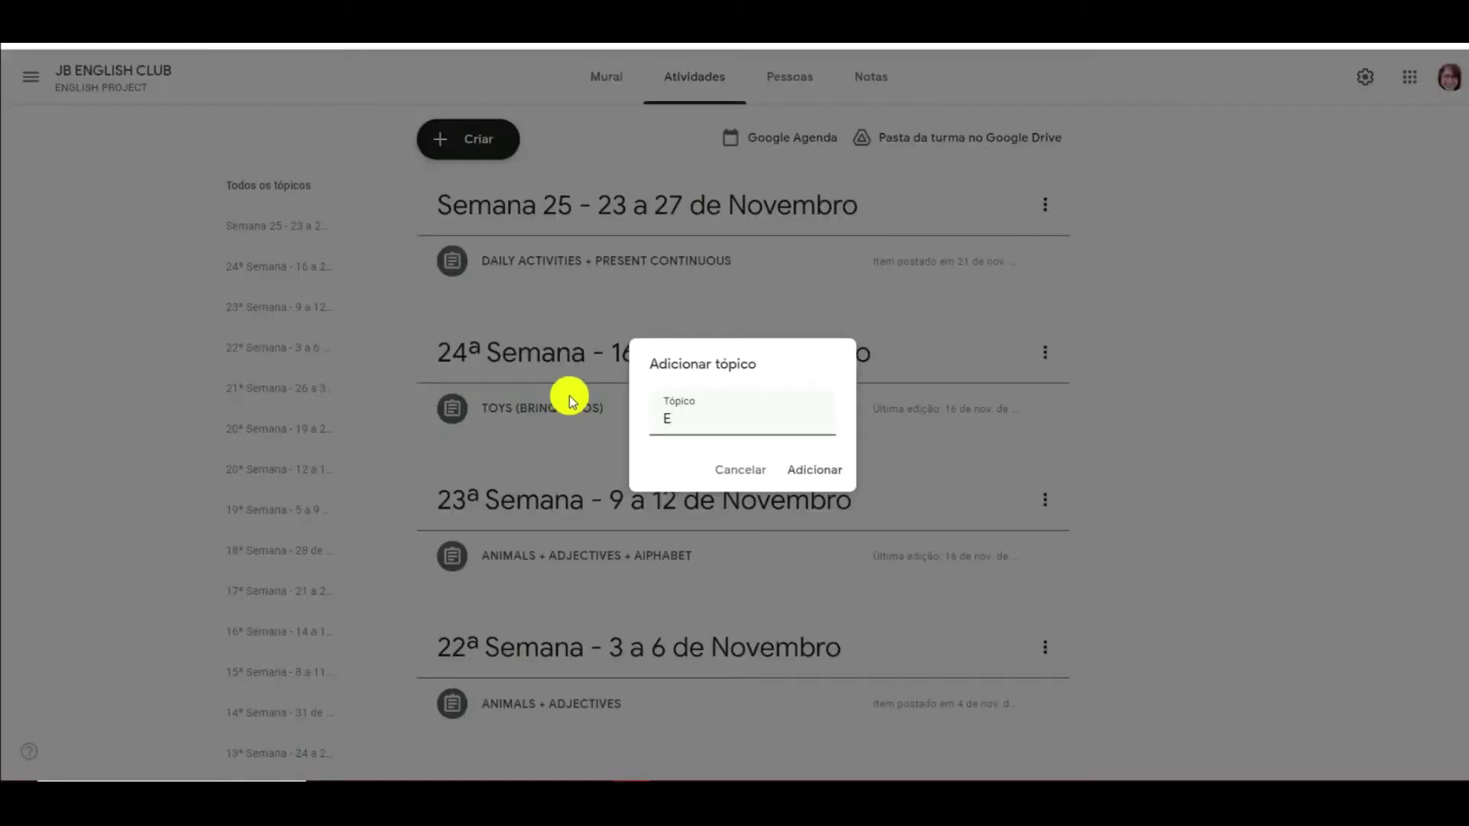
{"action": "key", "text": "BackSpace"}
{"action": "type", "text": "N"}
{"action": "type", "text": "ovos exercícios"}
{"action": "type", "text": " -"}
{"action": "type", "text": " 10 de feve"}
{"action": "type", "text": "reiro"}
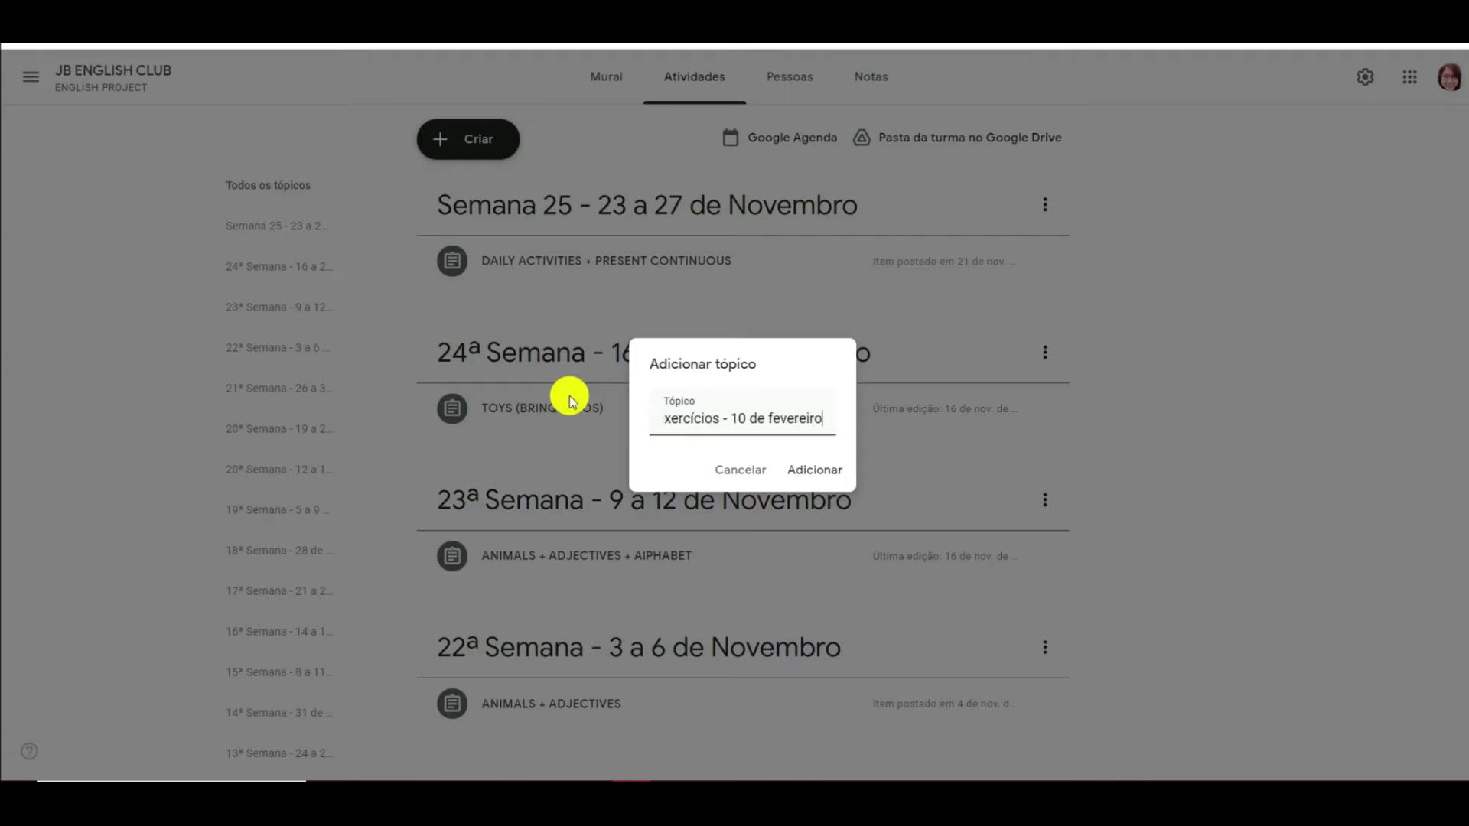
{"action": "left_click", "coordinate": [824, 470]}
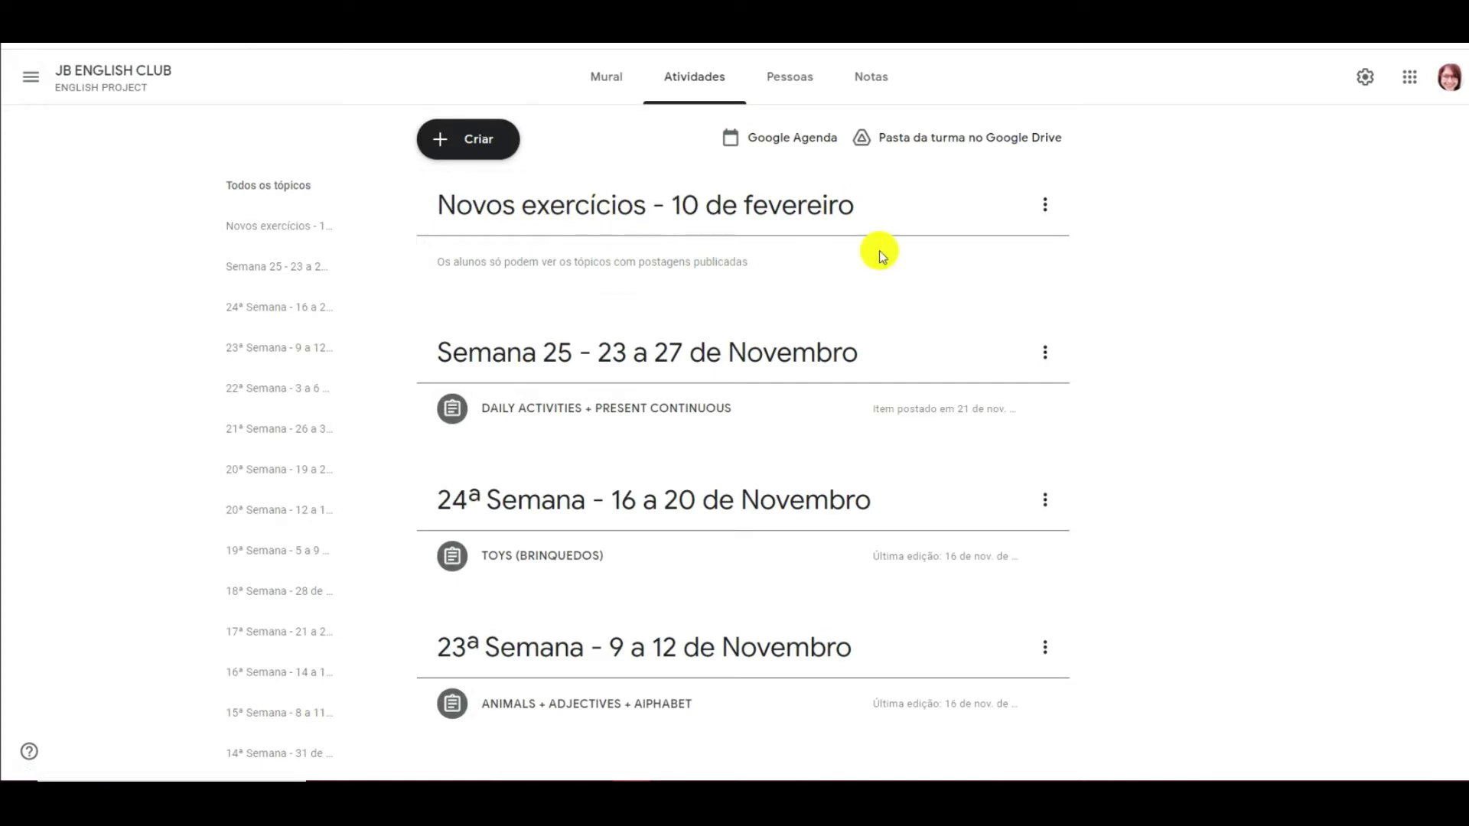
{"action": "left_click", "coordinate": [484, 133]}
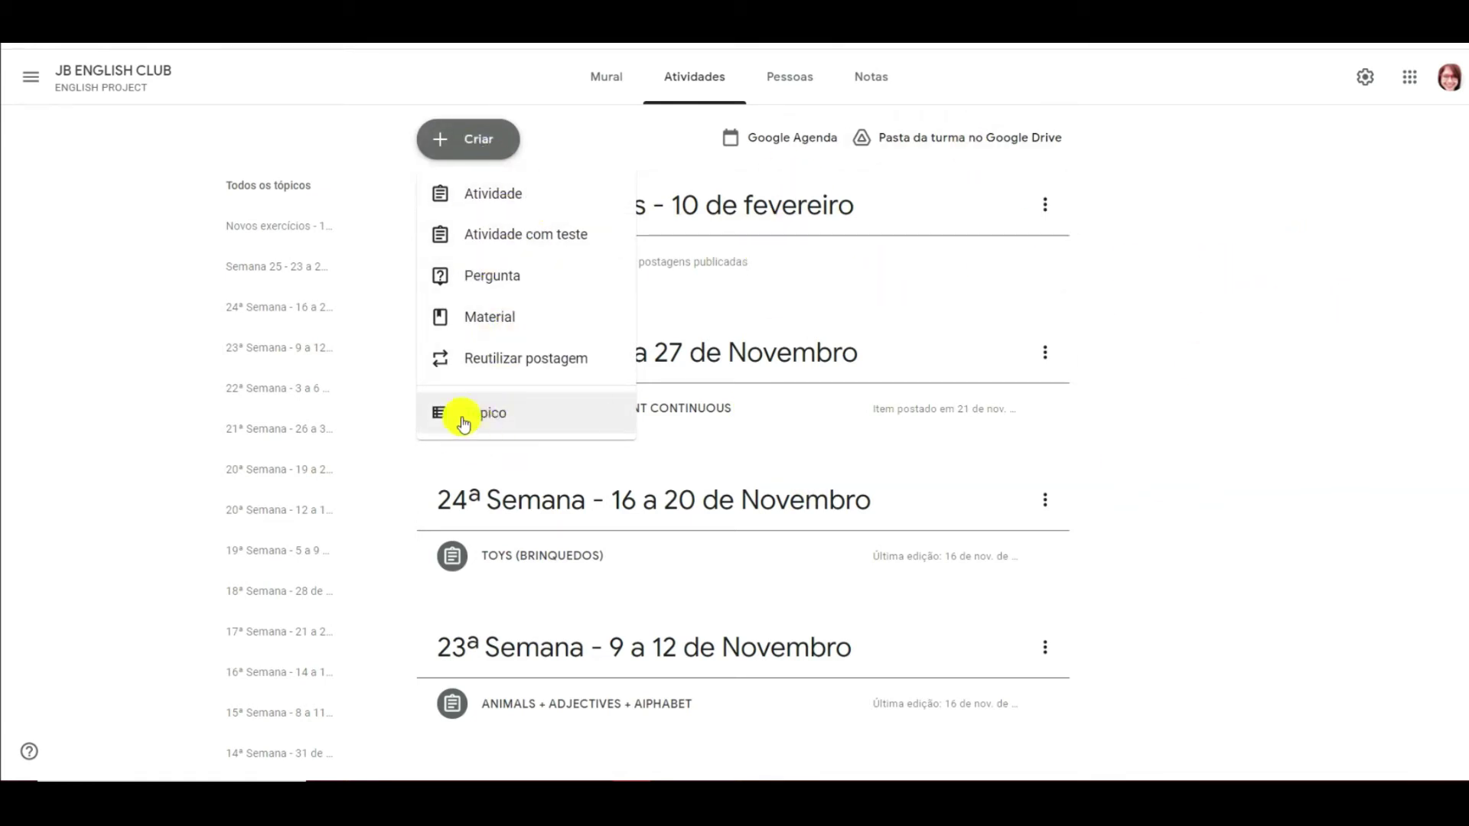
{"action": "left_click", "coordinate": [1221, 227]}
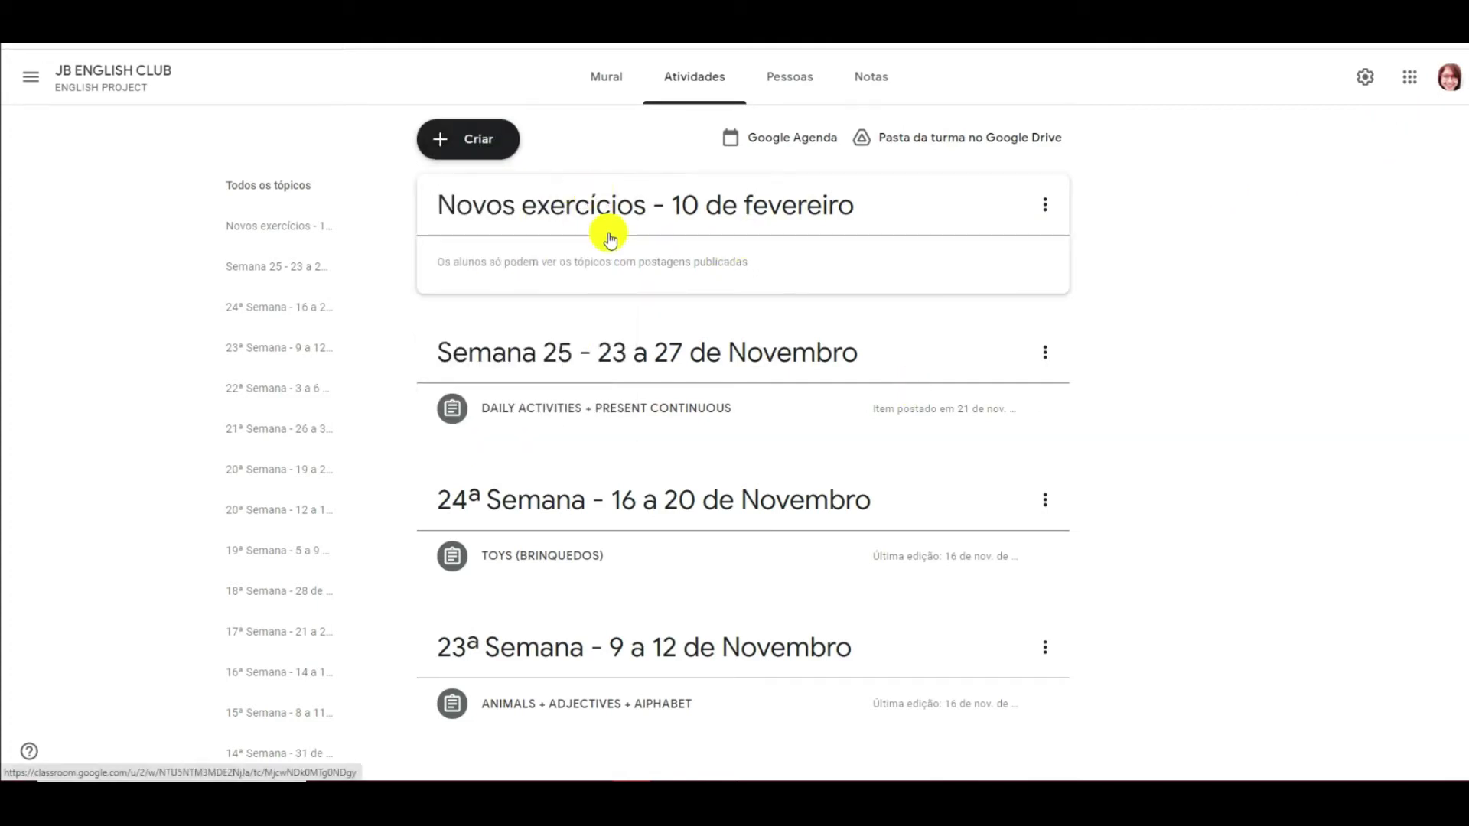
- Start a new assignment in JB ENGLISH CLUB and title it "Lingua Inglesa - Vamos nos conhecer!"
{"action": "left_click", "coordinate": [451, 146]}
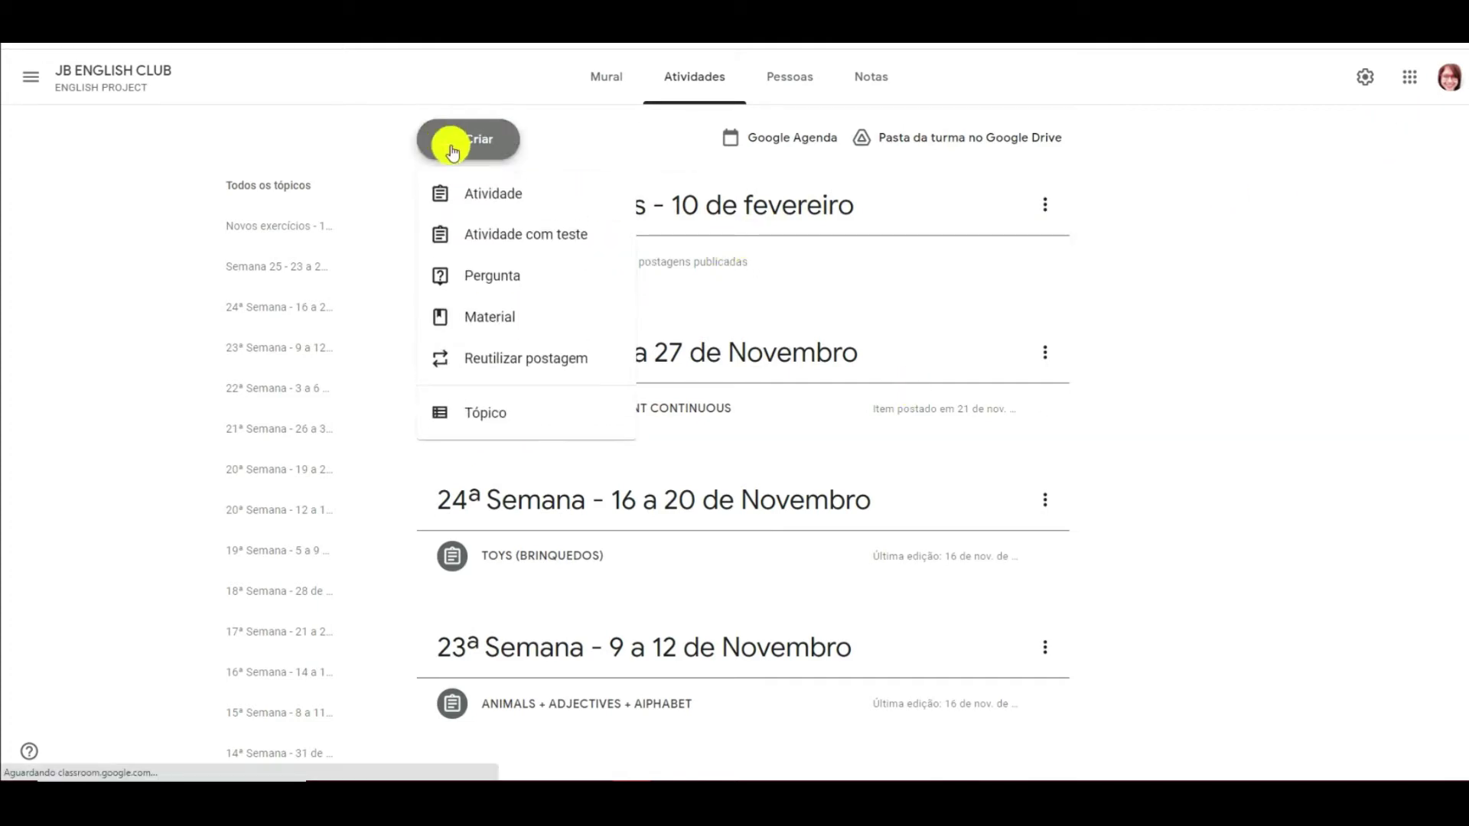
{"action": "left_click", "coordinate": [501, 205]}
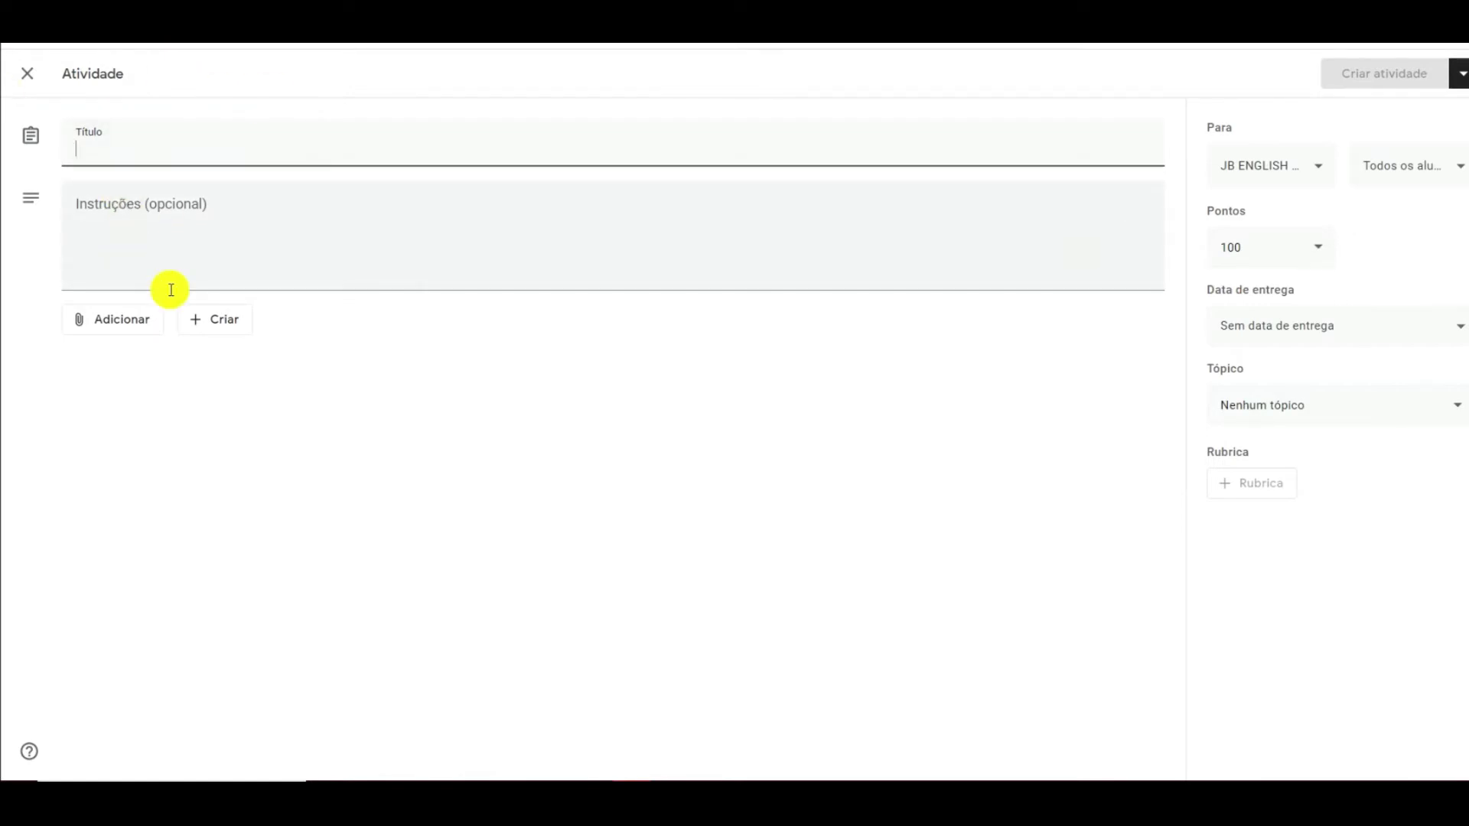
{"action": "left_click", "coordinate": [122, 316]}
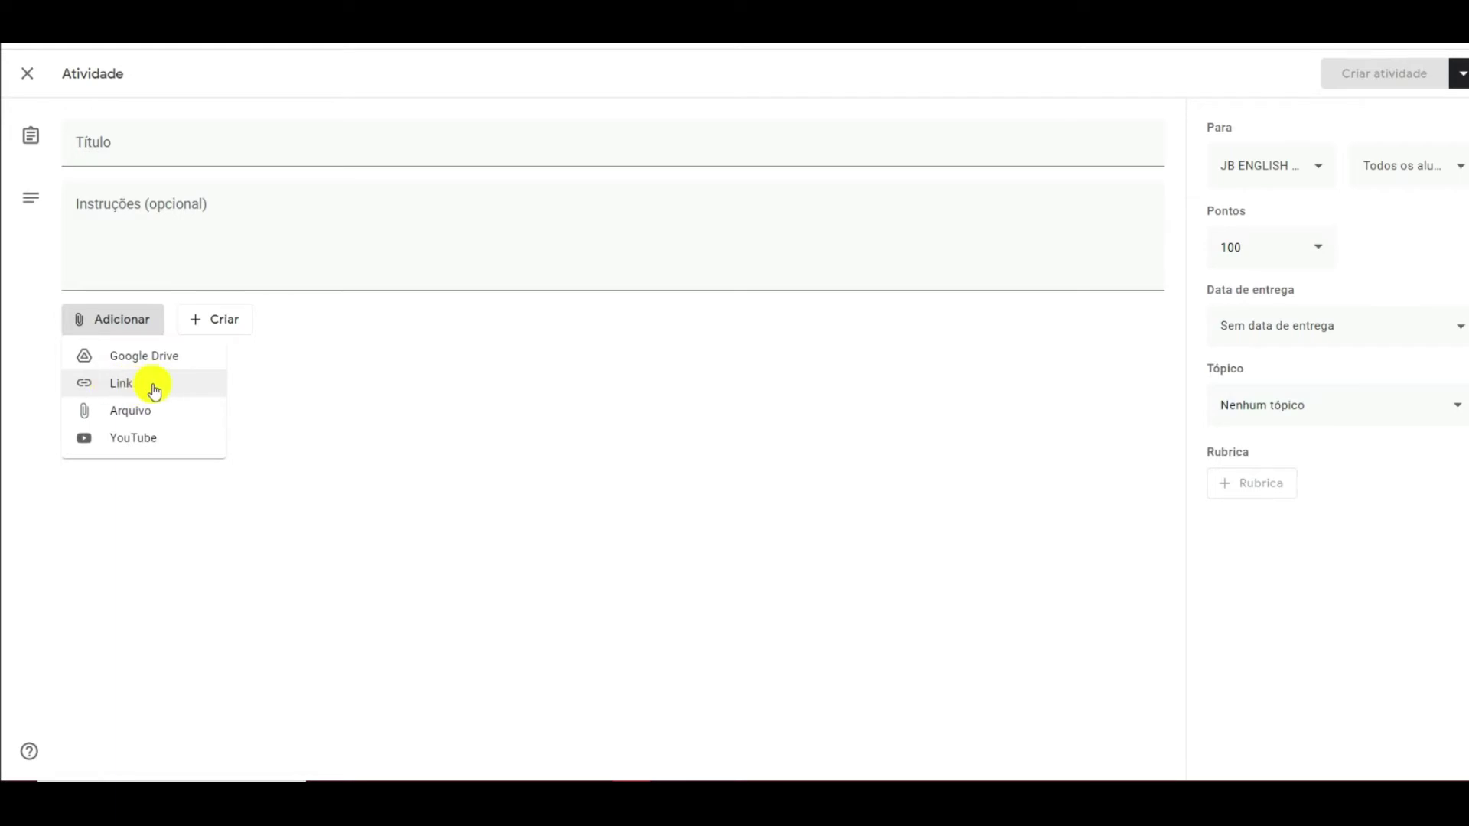
{"action": "left_click", "coordinate": [342, 134]}
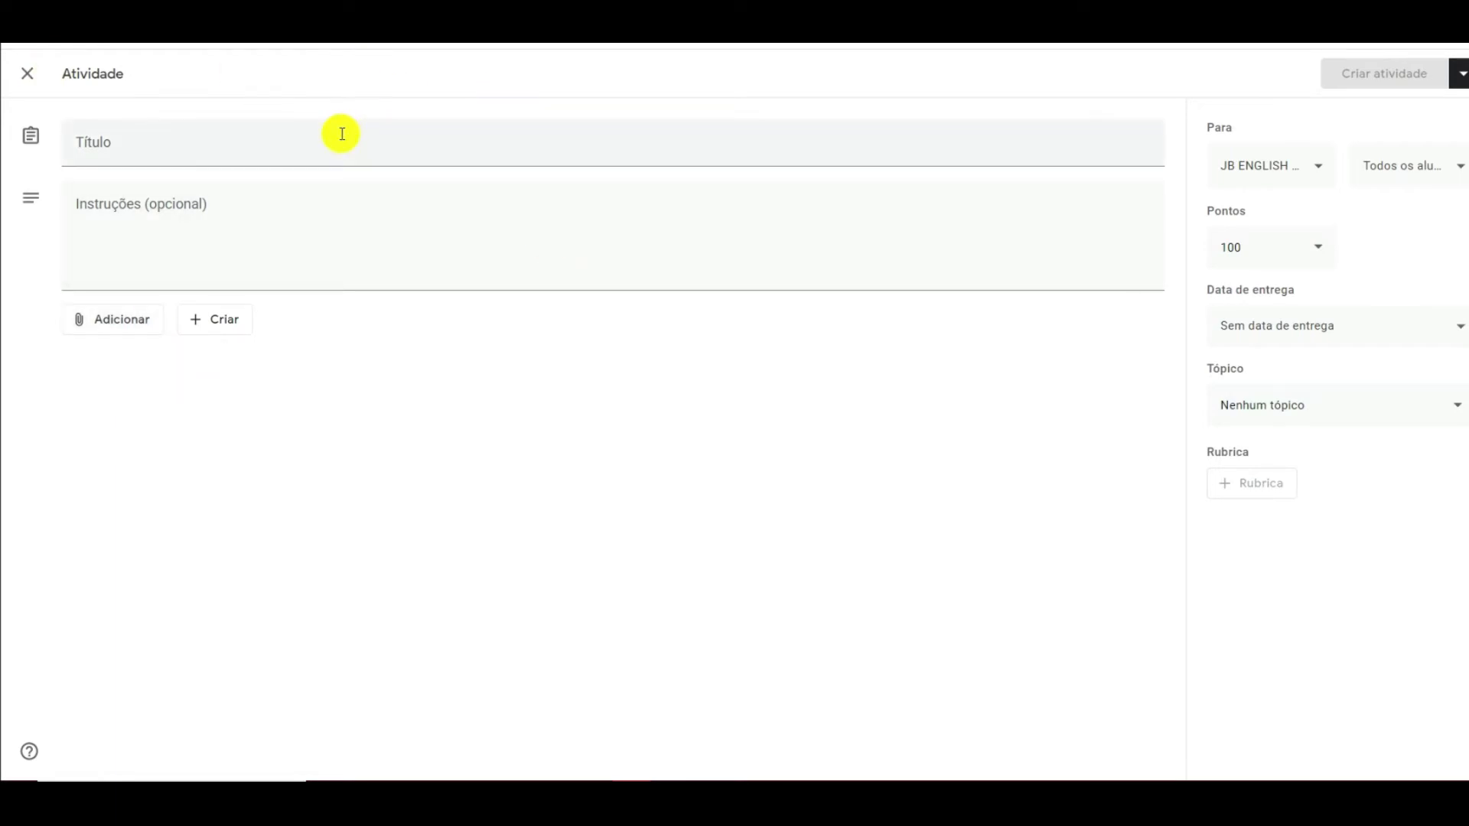
{"action": "left_click", "coordinate": [152, 146]}
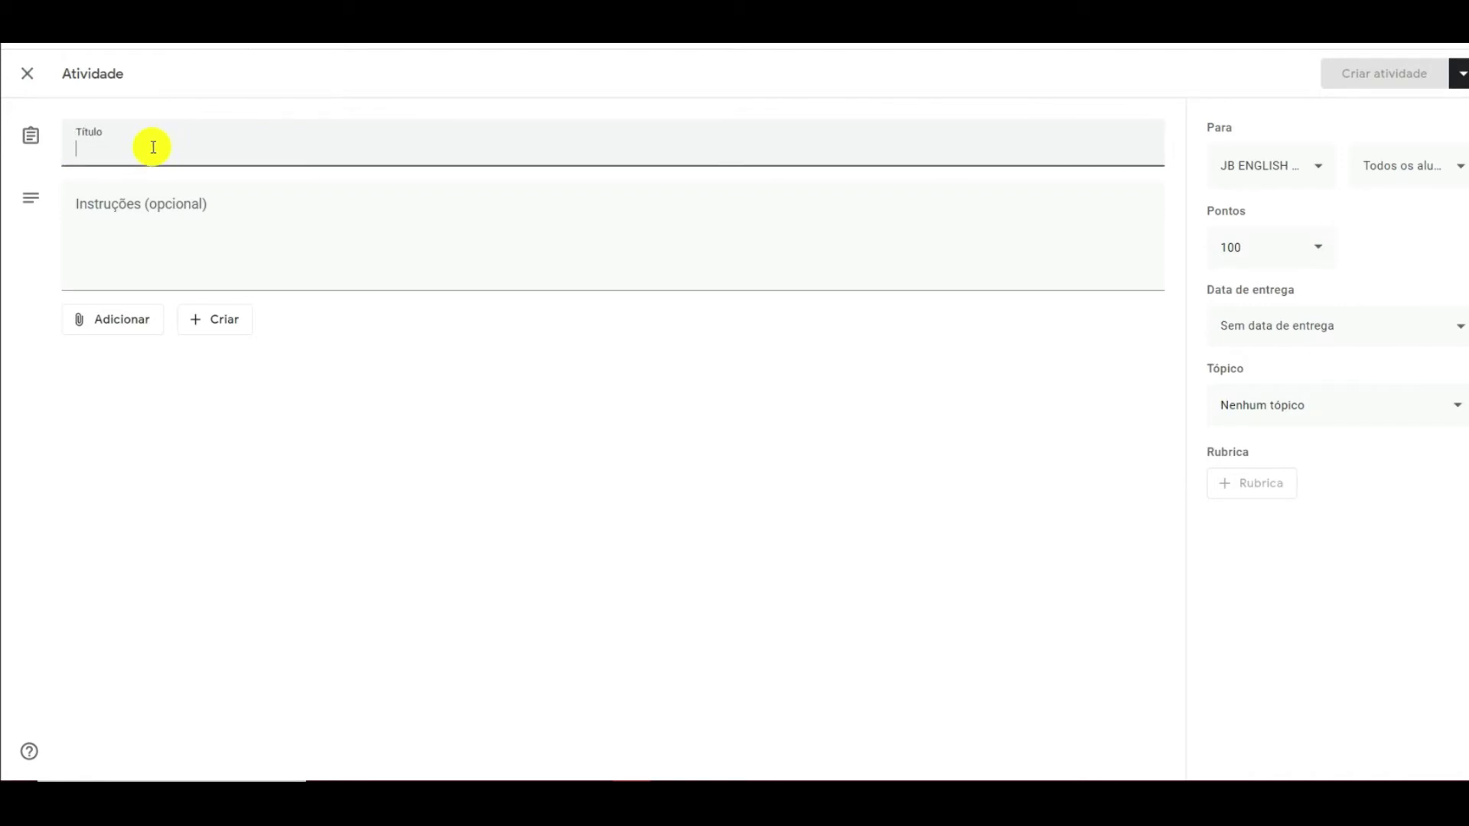
{"action": "type", "text": "Lin"}
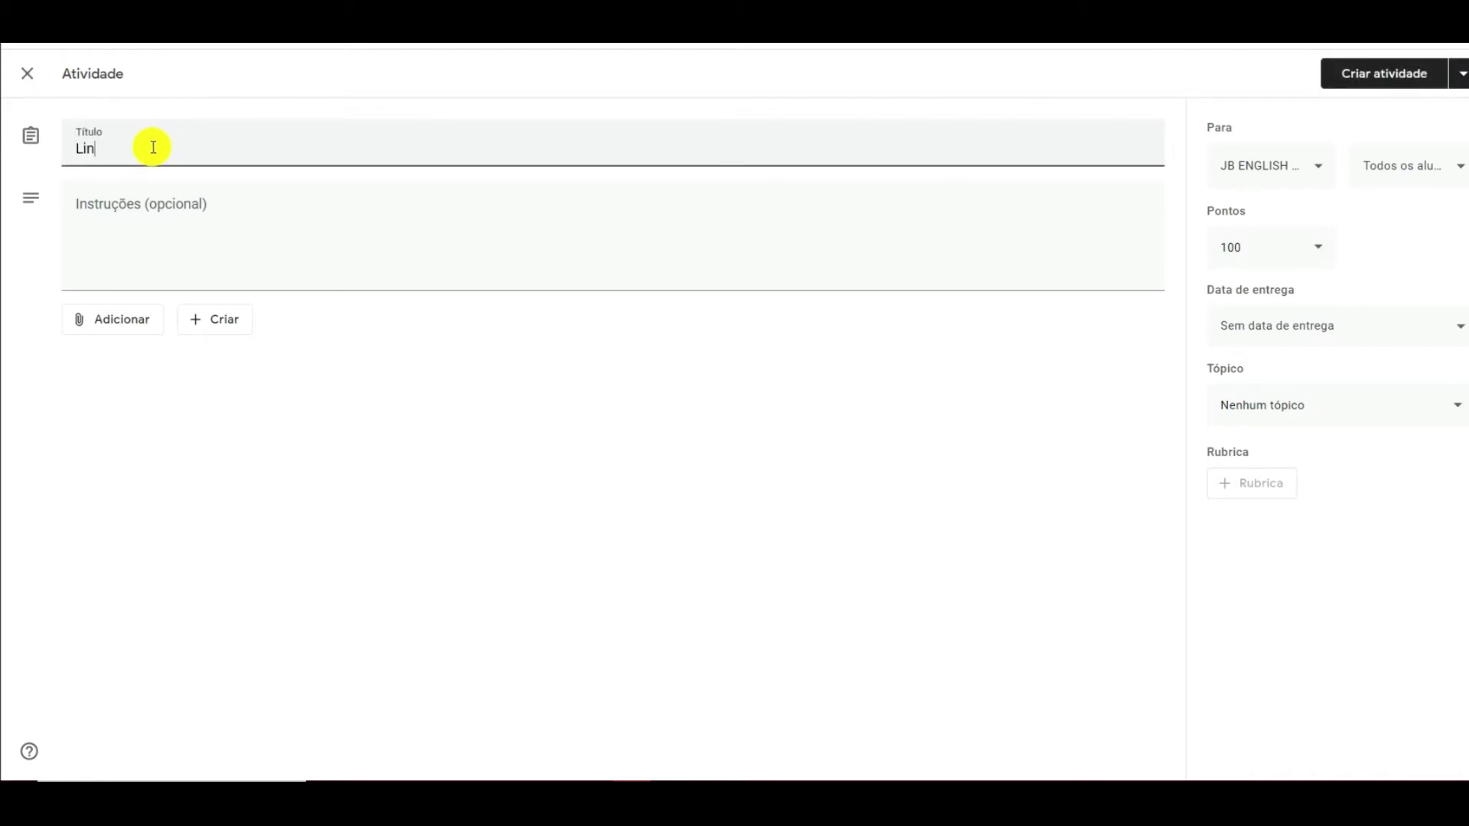
{"action": "type", "text": "gua In"}
{"action": "type", "text": "Vamos nos conhecer"}
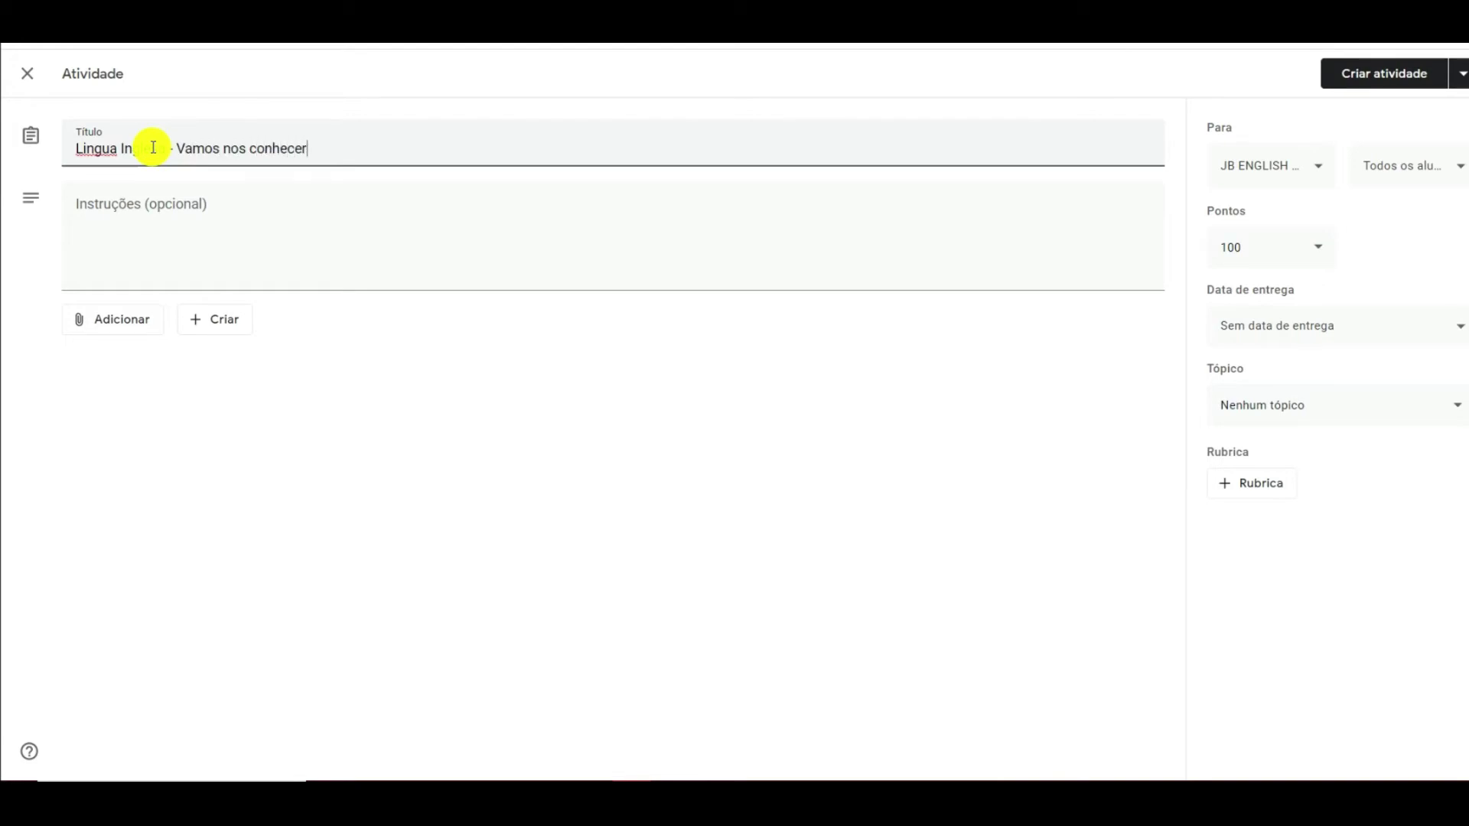
{"action": "type", "text": "!"}
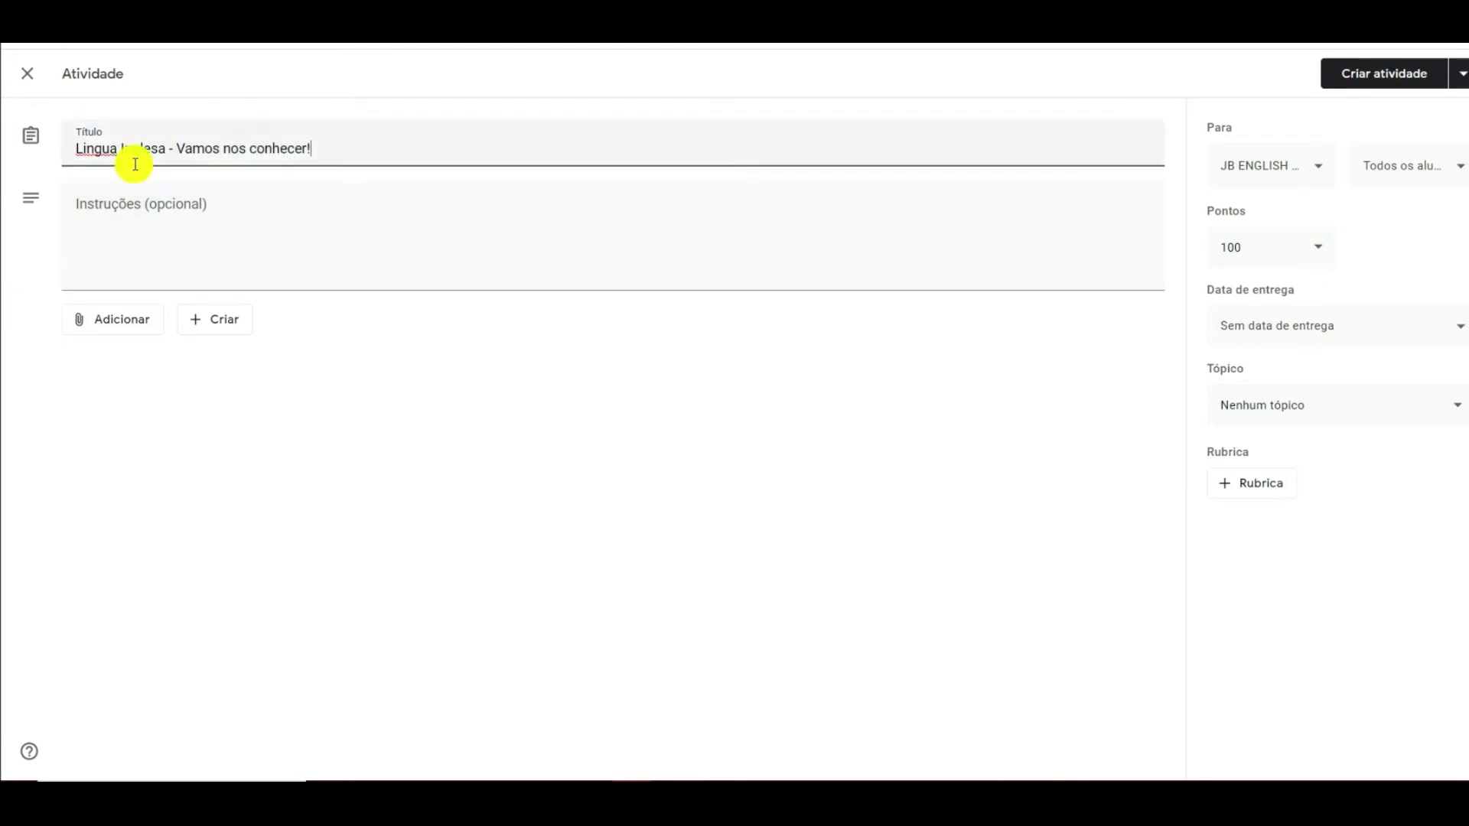
{"action": "left_click_drag", "start_coordinate": [166, 152], "coordinate": [6, 136]}
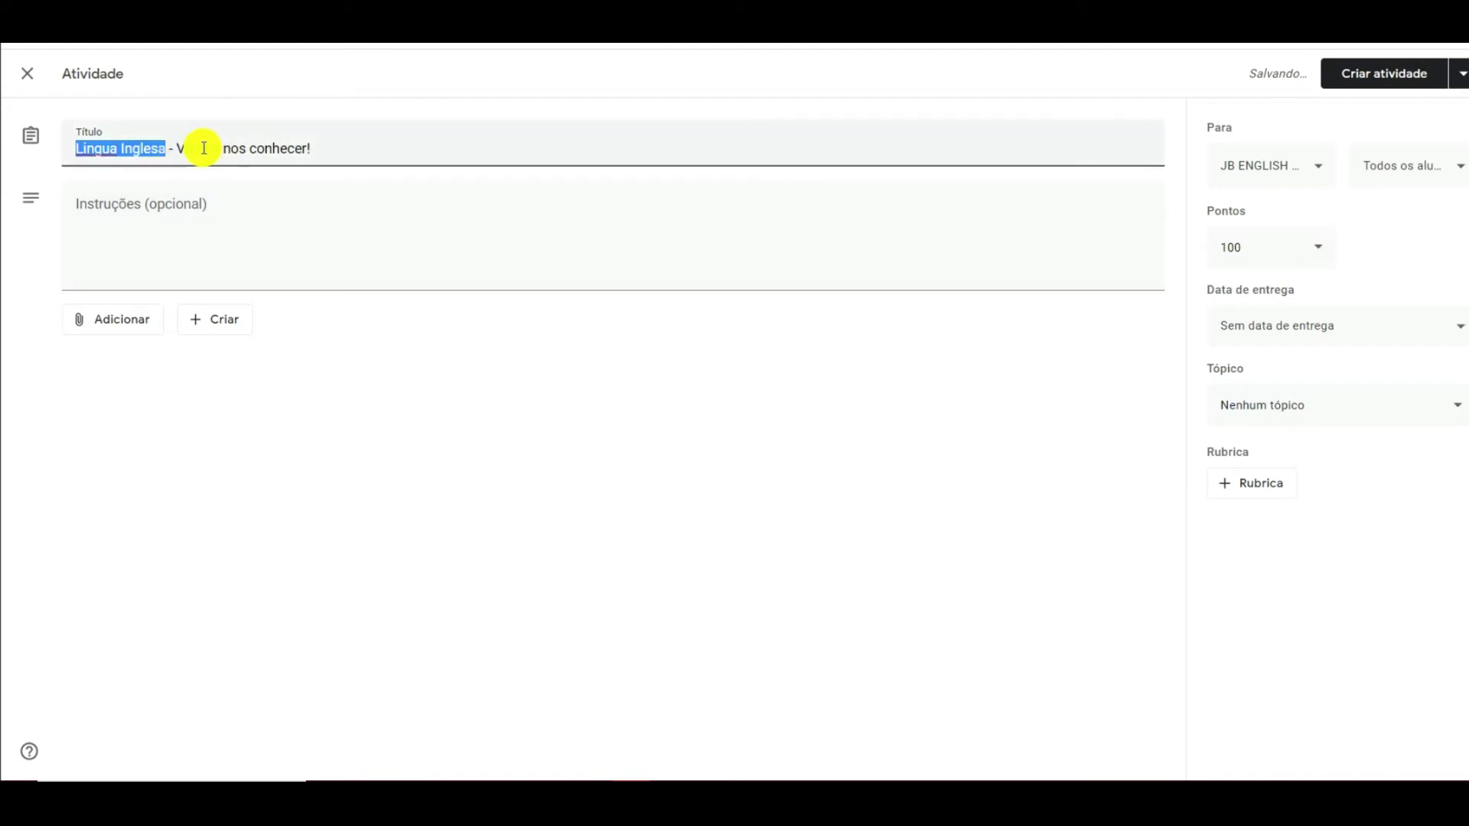
{"action": "left_click", "coordinate": [245, 146]}
{"action": "left_click_drag", "start_coordinate": [309, 147], "coordinate": [177, 142]}
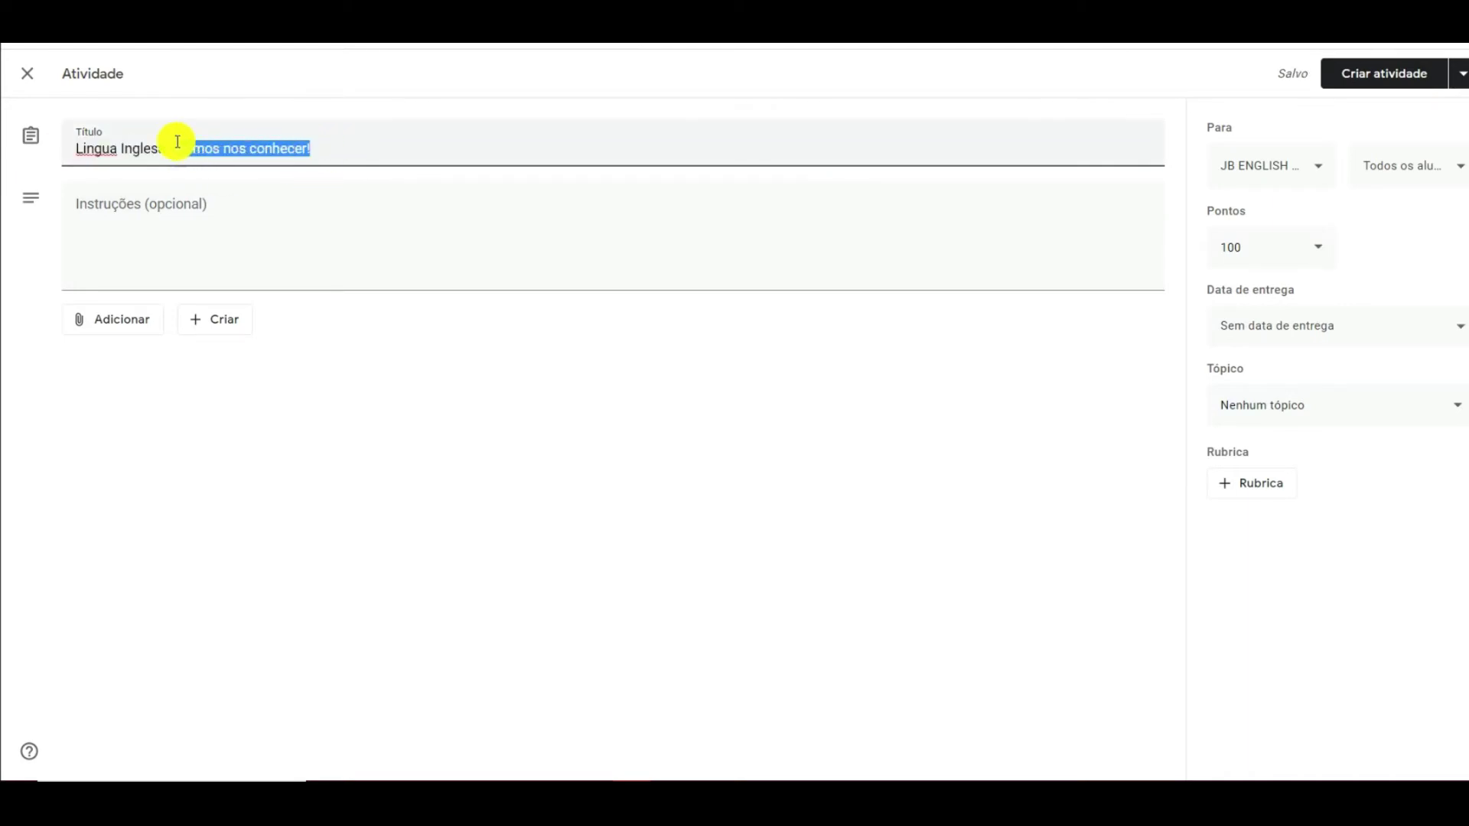
{"action": "left_click", "coordinate": [262, 145]}
{"action": "left_click", "coordinate": [148, 148]}
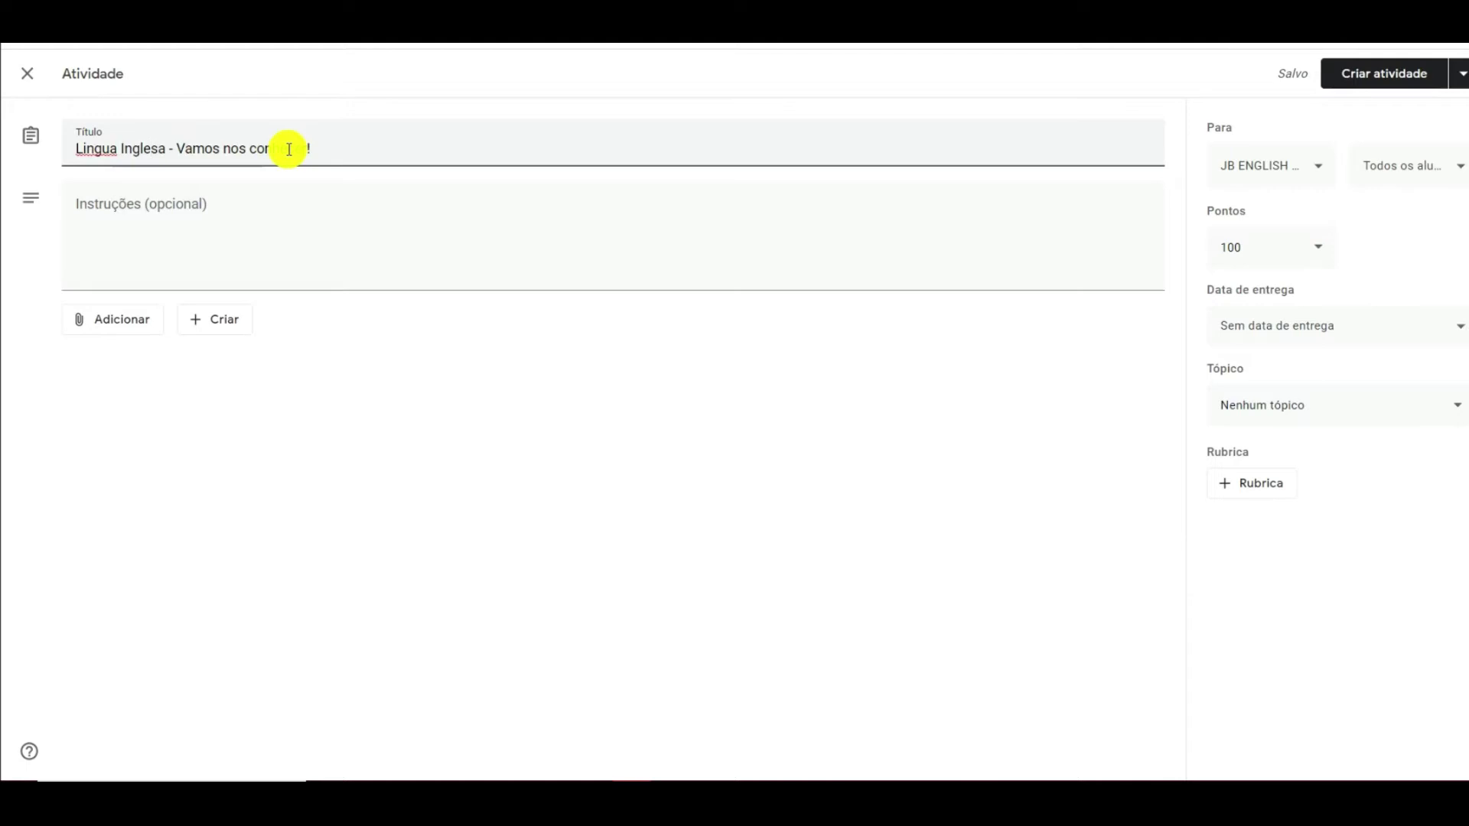
- Enter "Ler as instruções." as the first line of the assignment's instructions
{"action": "left_click", "coordinate": [240, 223]}
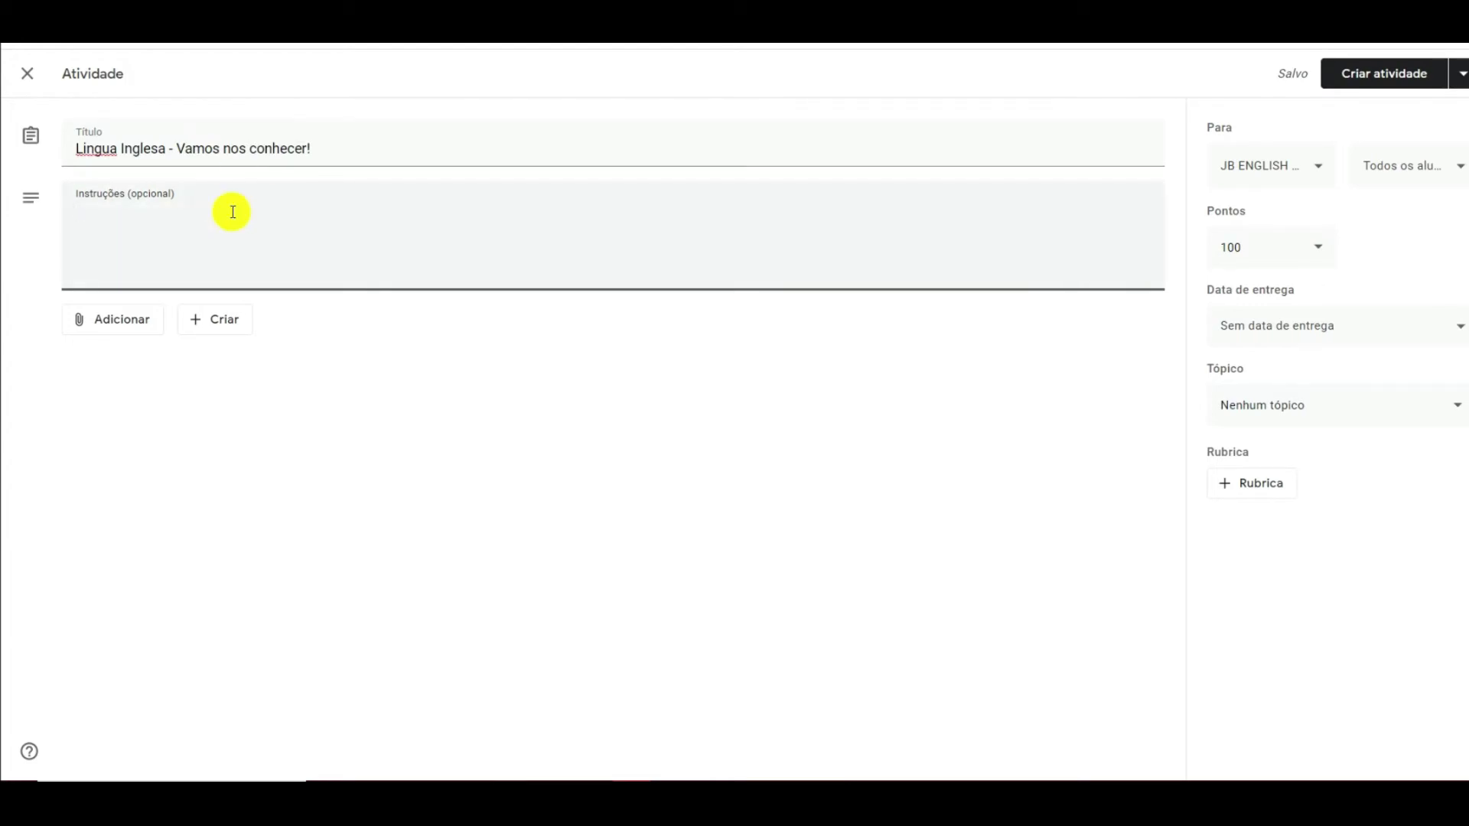
{"action": "type", "text": "Leia"}
{"action": "key", "text": "BackSpace"}
{"action": "key", "text": "BackSpace"}
{"action": "type", "text": "r as intruç"}
{"action": "key", "text": "BackSpace"}
{"action": "key", "text": "BackSpace"}
{"action": "key", "text": "BackSpace"}
{"action": "key", "text": "BackSpace"}
{"action": "type", "text": "struç"}
{"action": "key", "text": "BackSpace"}
{"action": "type", "text": "ções. "}
- Add "Assistir à videoaula." as the second line of the assignment's instructions
{"action": "type", "text": "Assist"}
{"action": "type", "text": "ir à "}
{"action": "type", "text": "videolaula"}
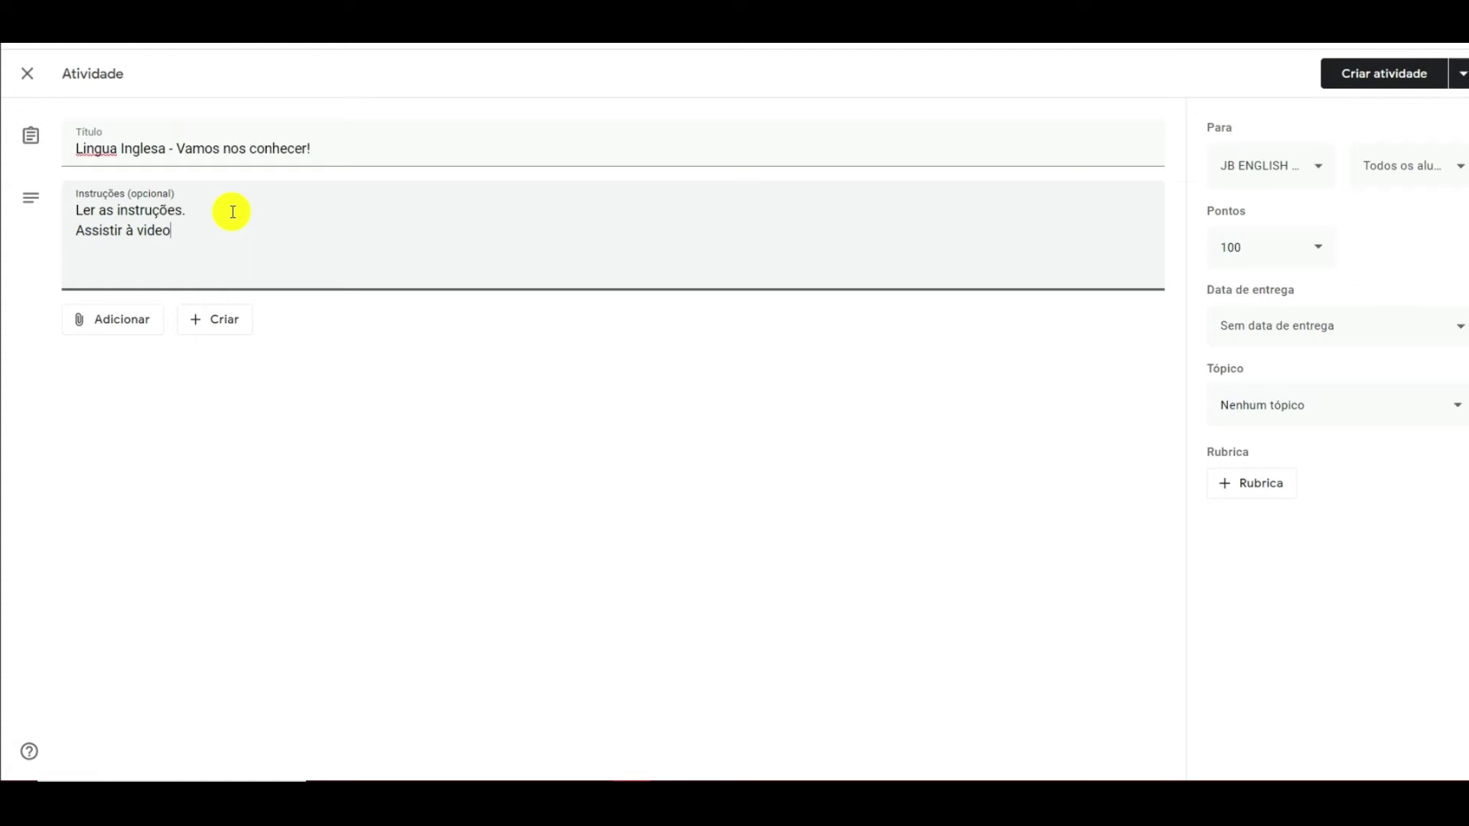
{"action": "key", "text": "BackSpace"}
{"action": "key", "text": "BackSpace"}
{"action": "key", "text": "BackSpace"}
{"action": "key", "text": "BackSpace"}
{"action": "key", "text": "BackSpace"}
{"action": "type", "text": "aula"}
{"action": "key", "text": "Return"}
{"action": "key", "text": "BackSpace"}
{"action": "type", "text": "."}
{"action": "key", "text": "BackSpace"}
{"action": "type", "text": "."}
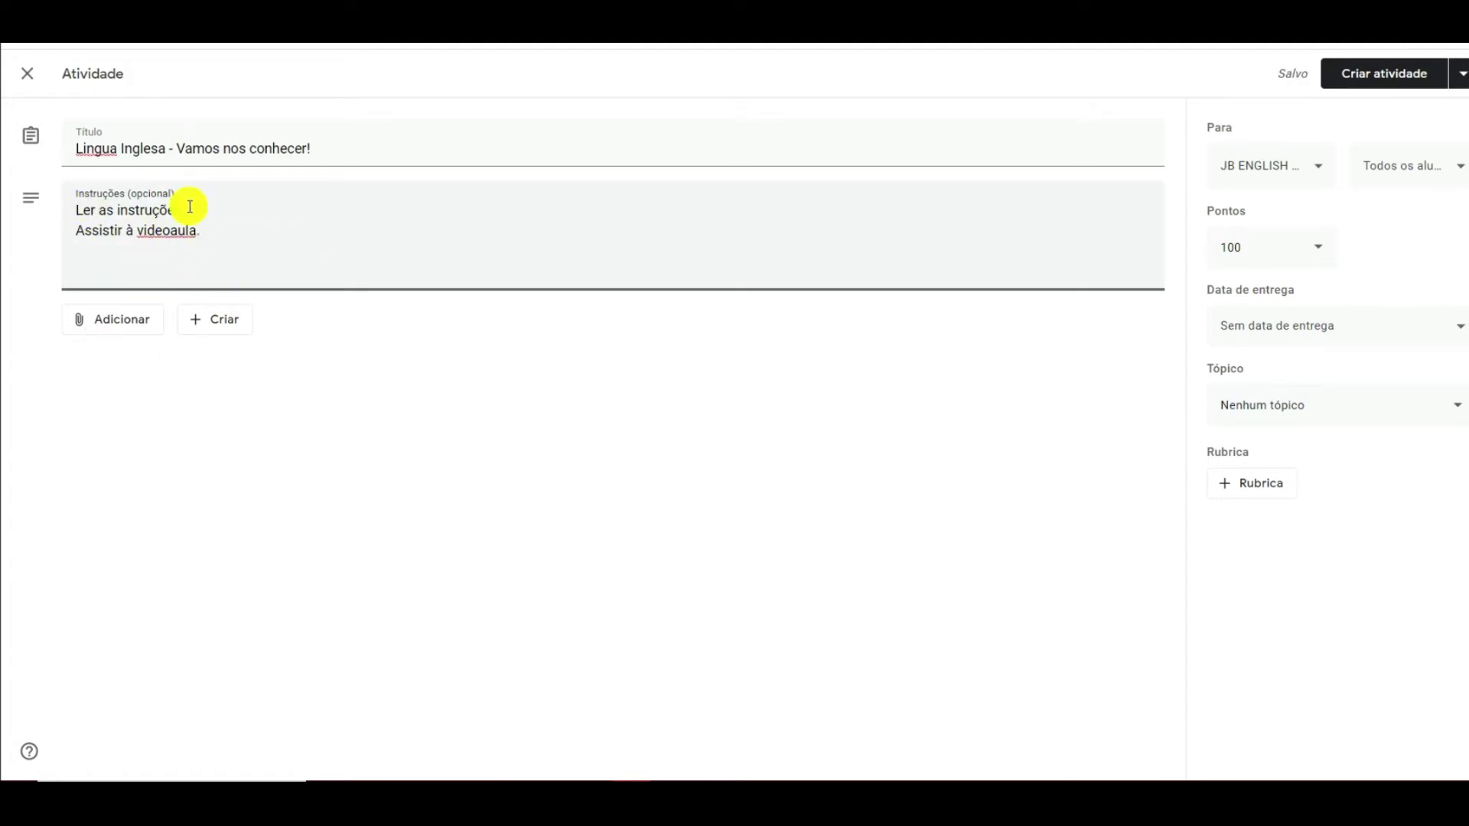
- Browse the folders and files in My Drive that can be attached to the assignment, without attaching any
{"action": "left_click", "coordinate": [118, 323]}
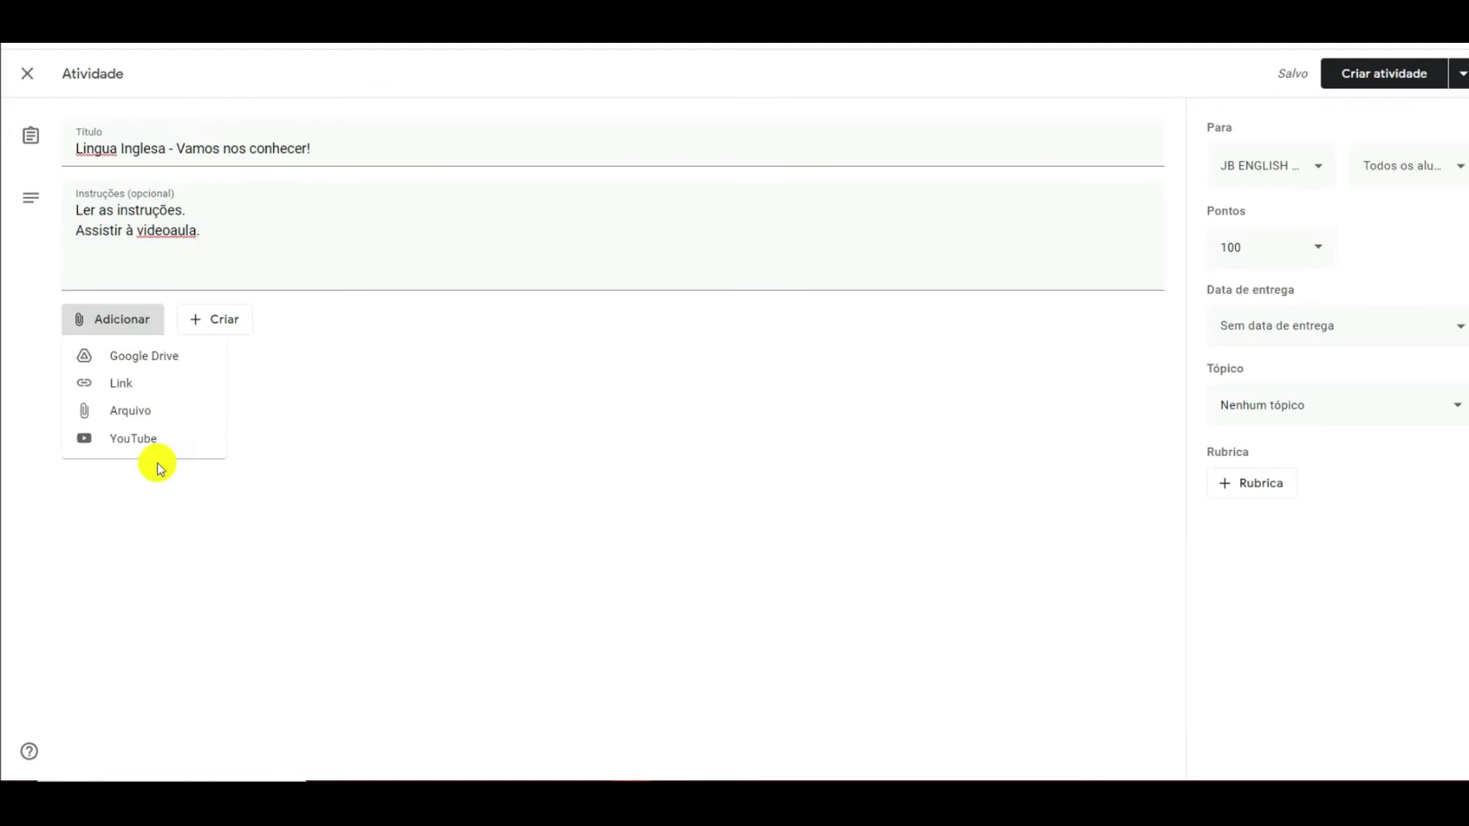
{"action": "left_click", "coordinate": [170, 358]}
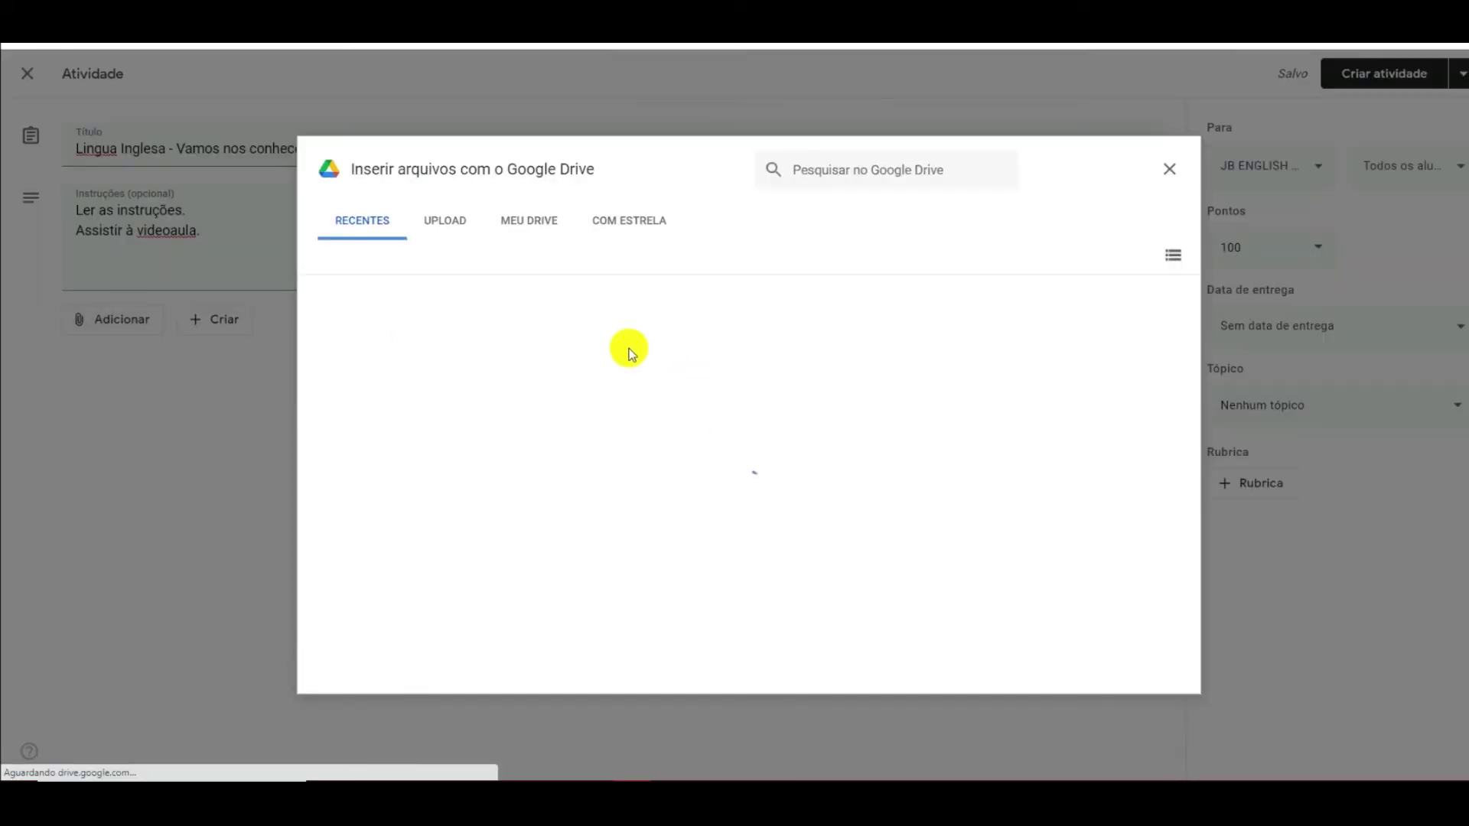
{"action": "left_click", "coordinate": [537, 230]}
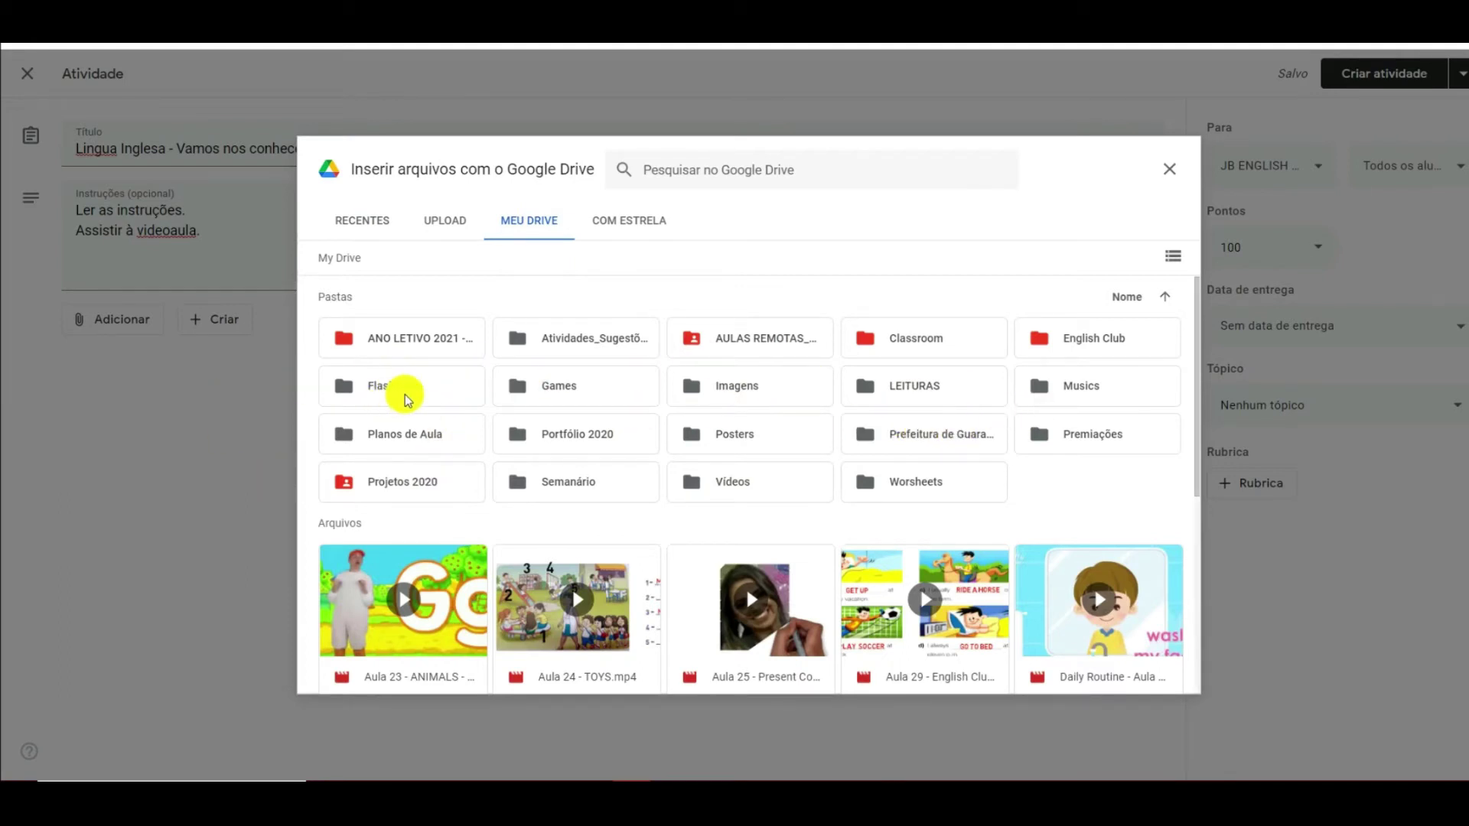
{"action": "scroll", "coordinate": [970, 470], "scroll_direction": "down", "scroll_amount": 3}
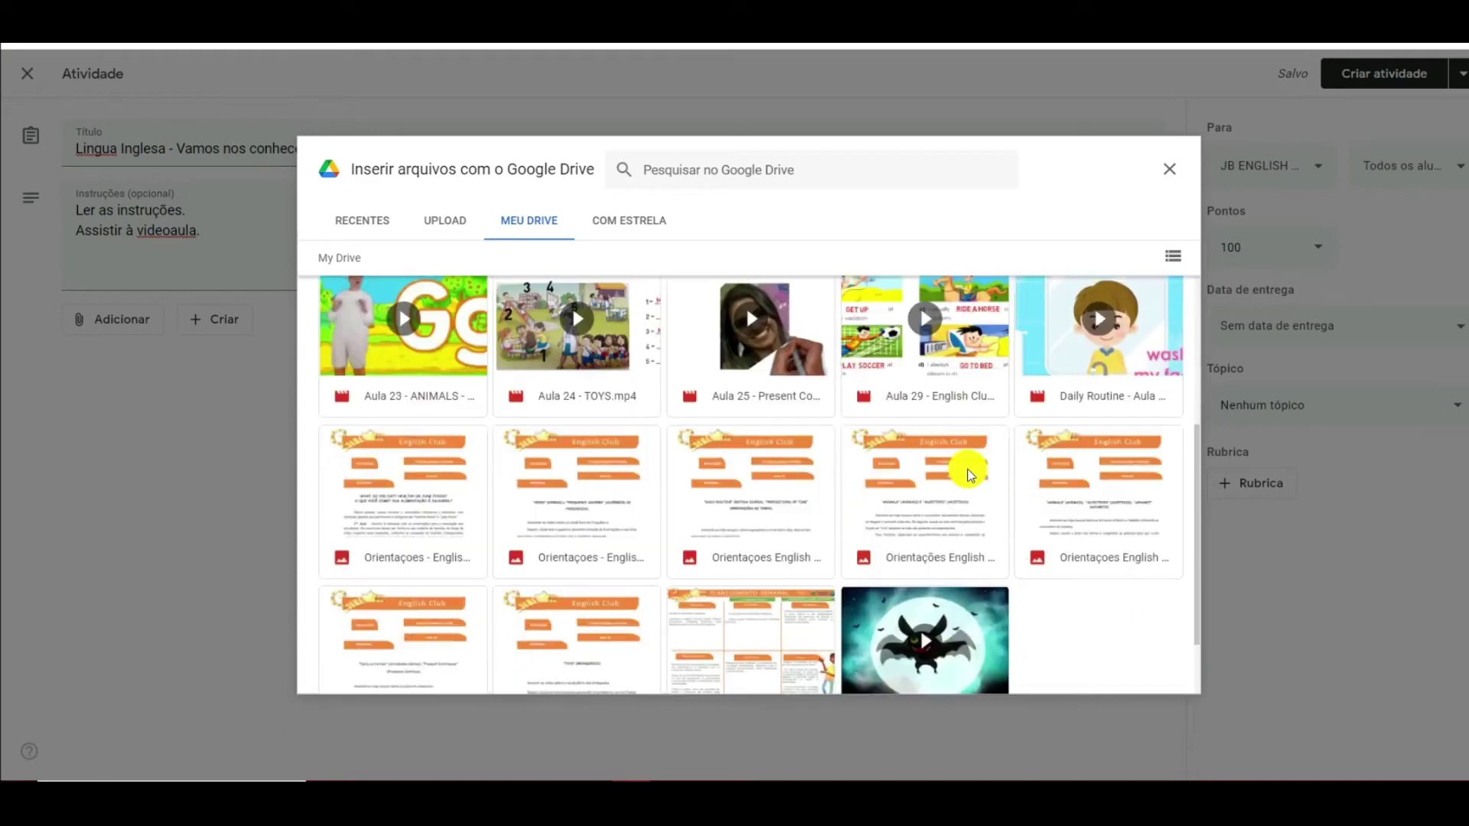
{"action": "scroll", "coordinate": [970, 475], "scroll_direction": "down", "scroll_amount": 2}
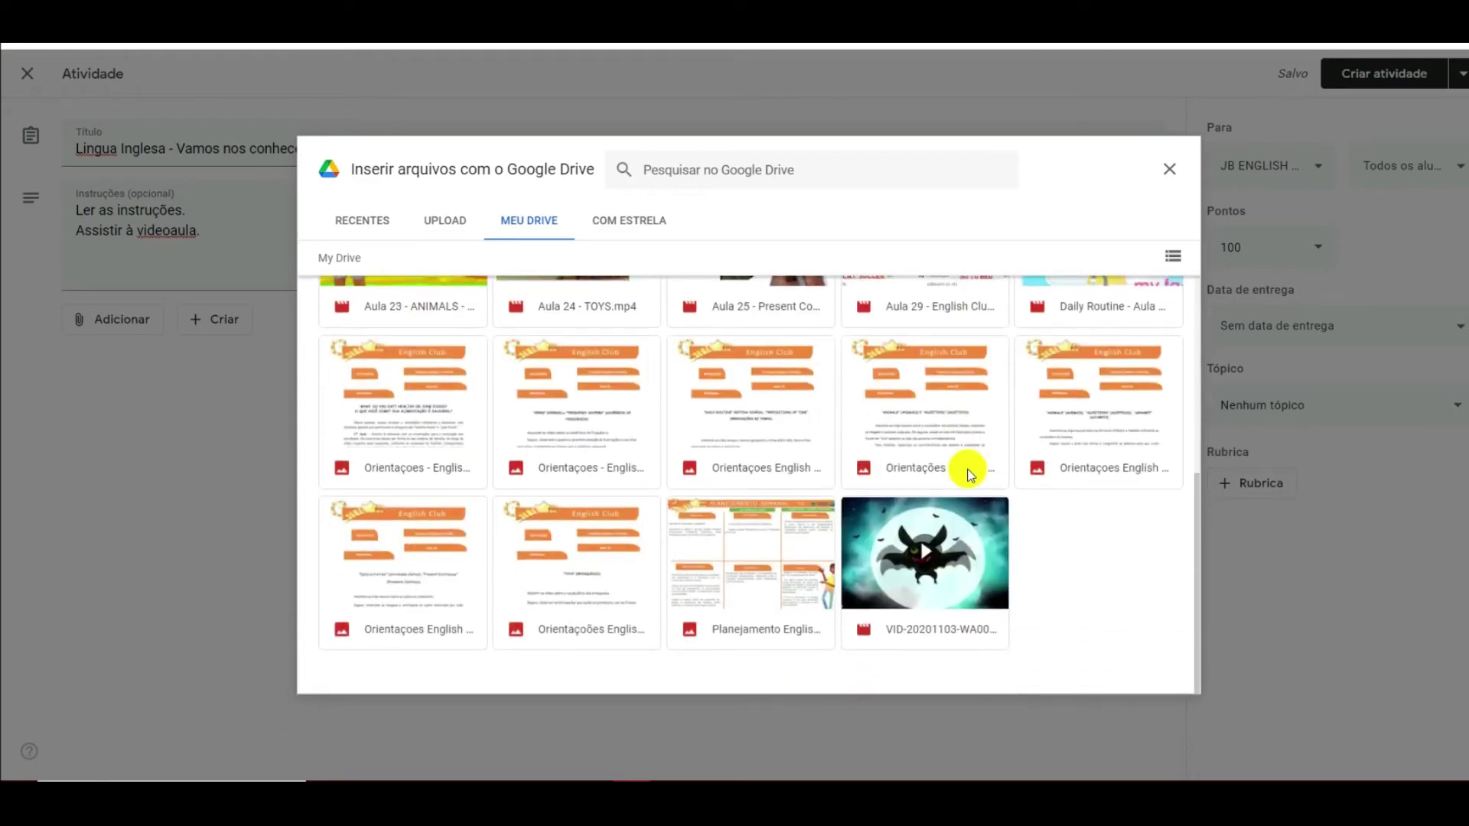
{"action": "left_click", "coordinate": [1175, 175]}
- View the dialog for attaching a link to the assignment and cancel it
{"action": "left_click", "coordinate": [84, 335]}
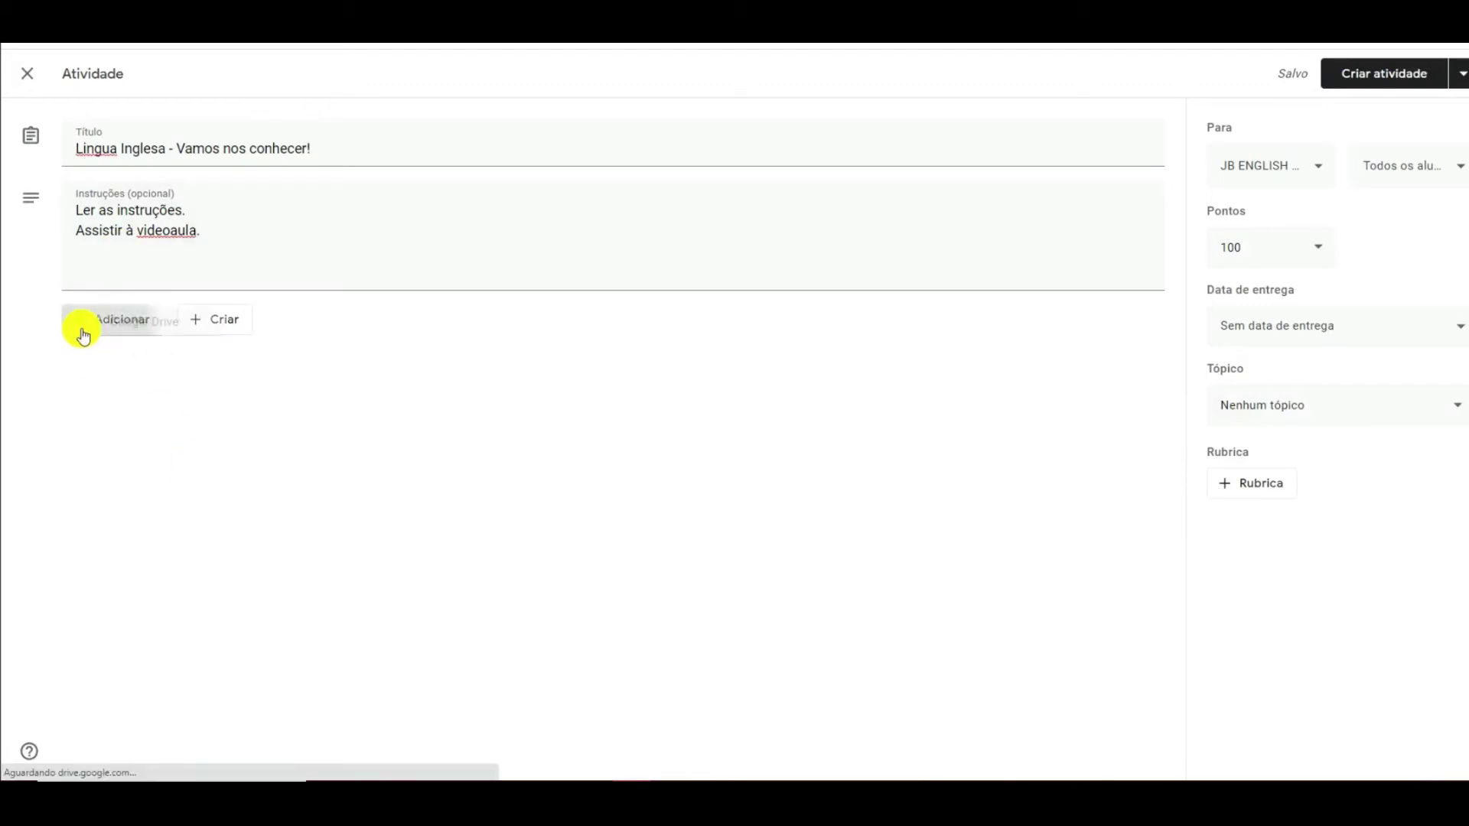
{"action": "left_click", "coordinate": [125, 382]}
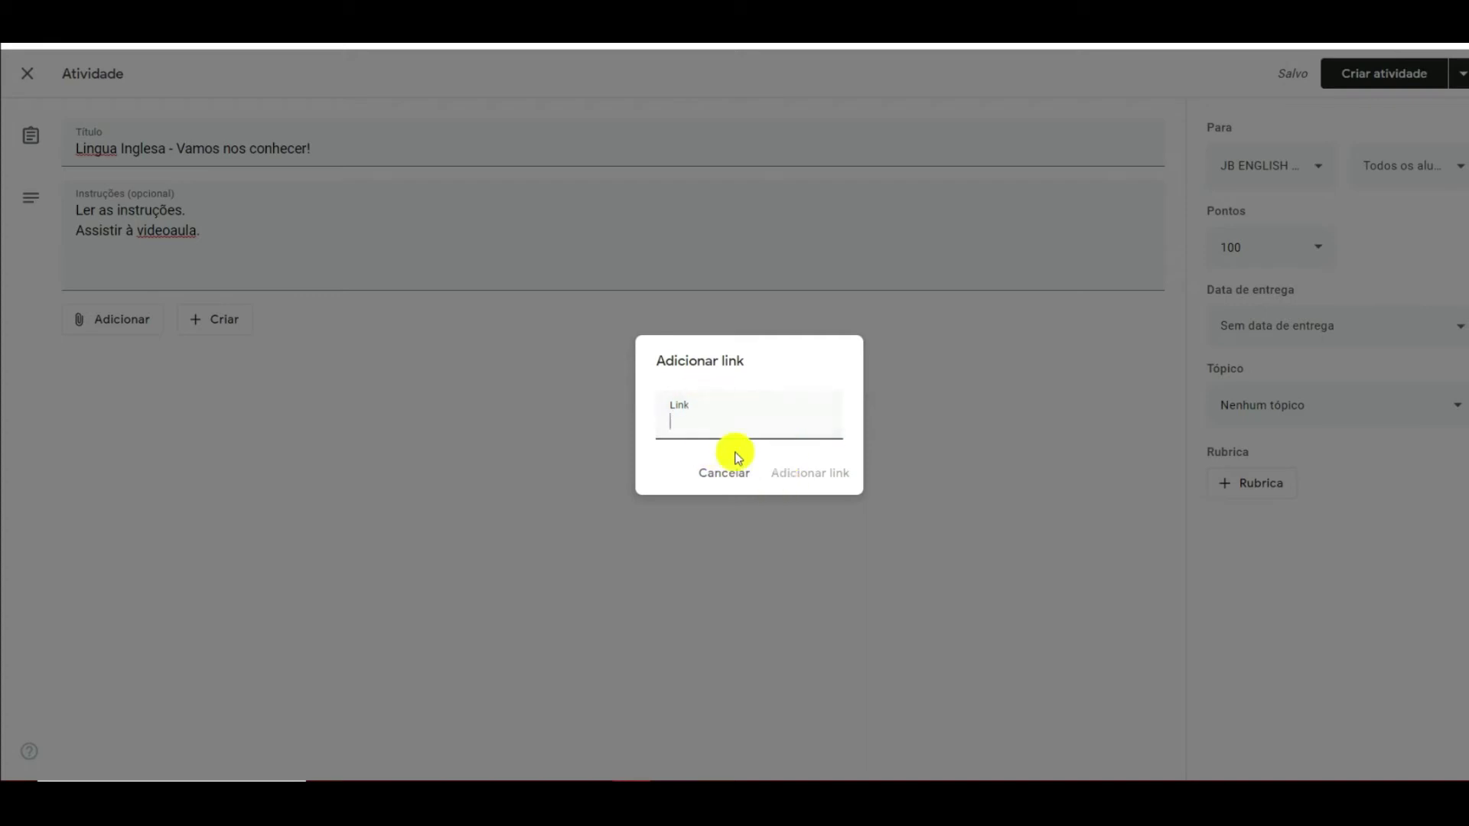
{"action": "left_click", "coordinate": [724, 474]}
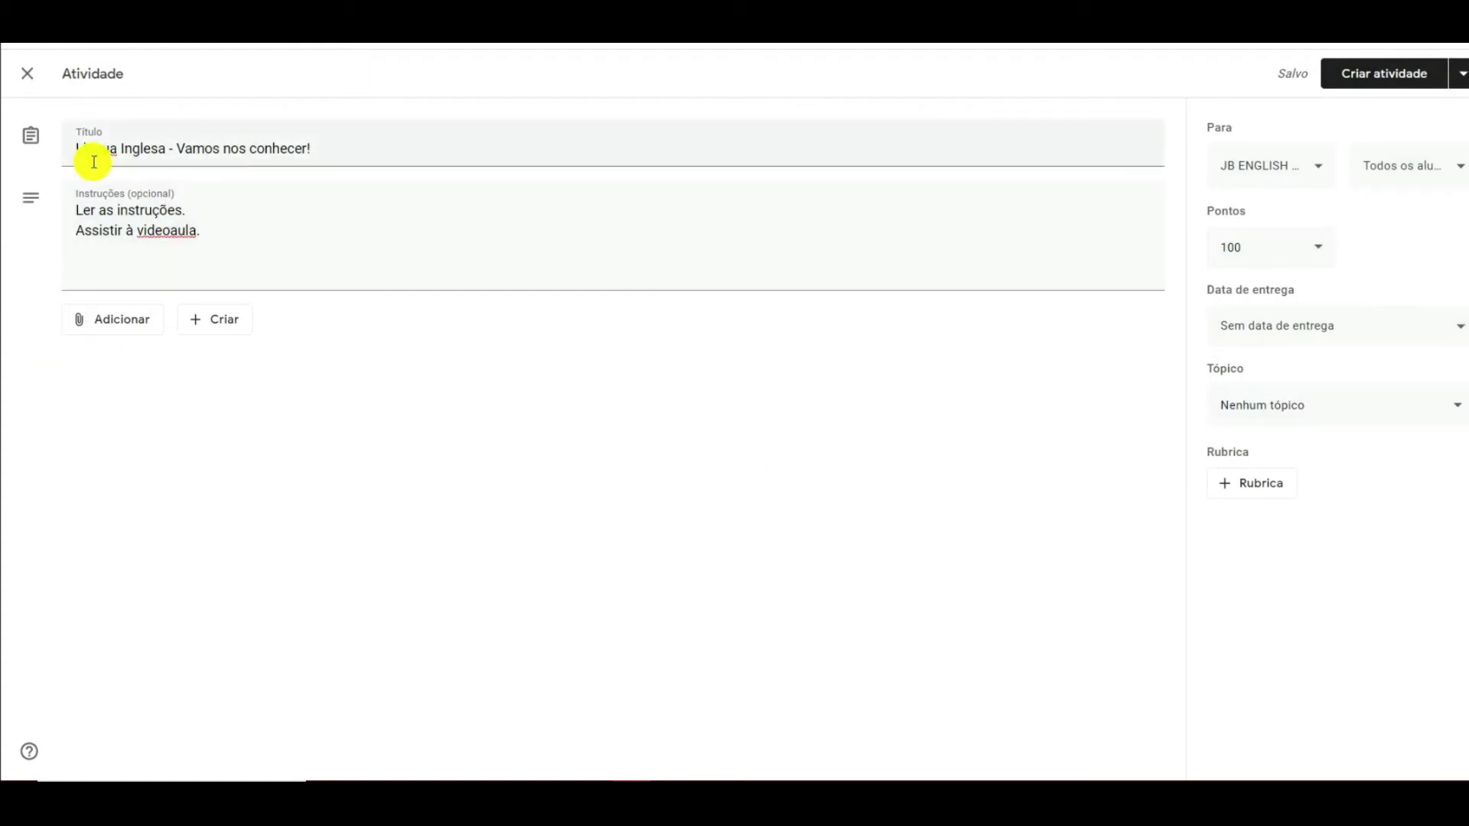
- View how a computer file can be uploaded as an attachment, browse the local folders and cancel the upload
{"action": "left_click", "coordinate": [120, 333]}
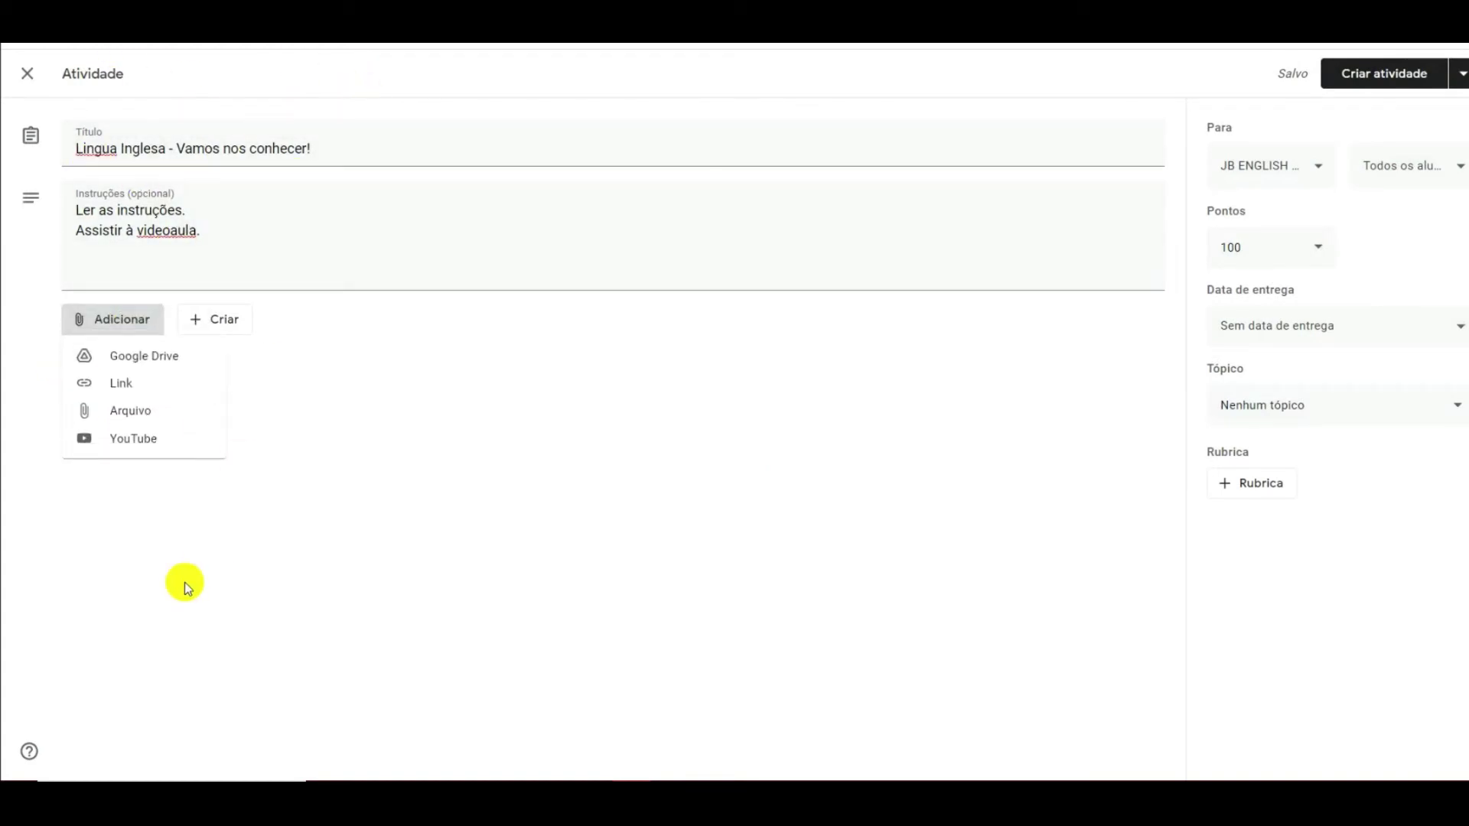
{"action": "left_click", "coordinate": [141, 413]}
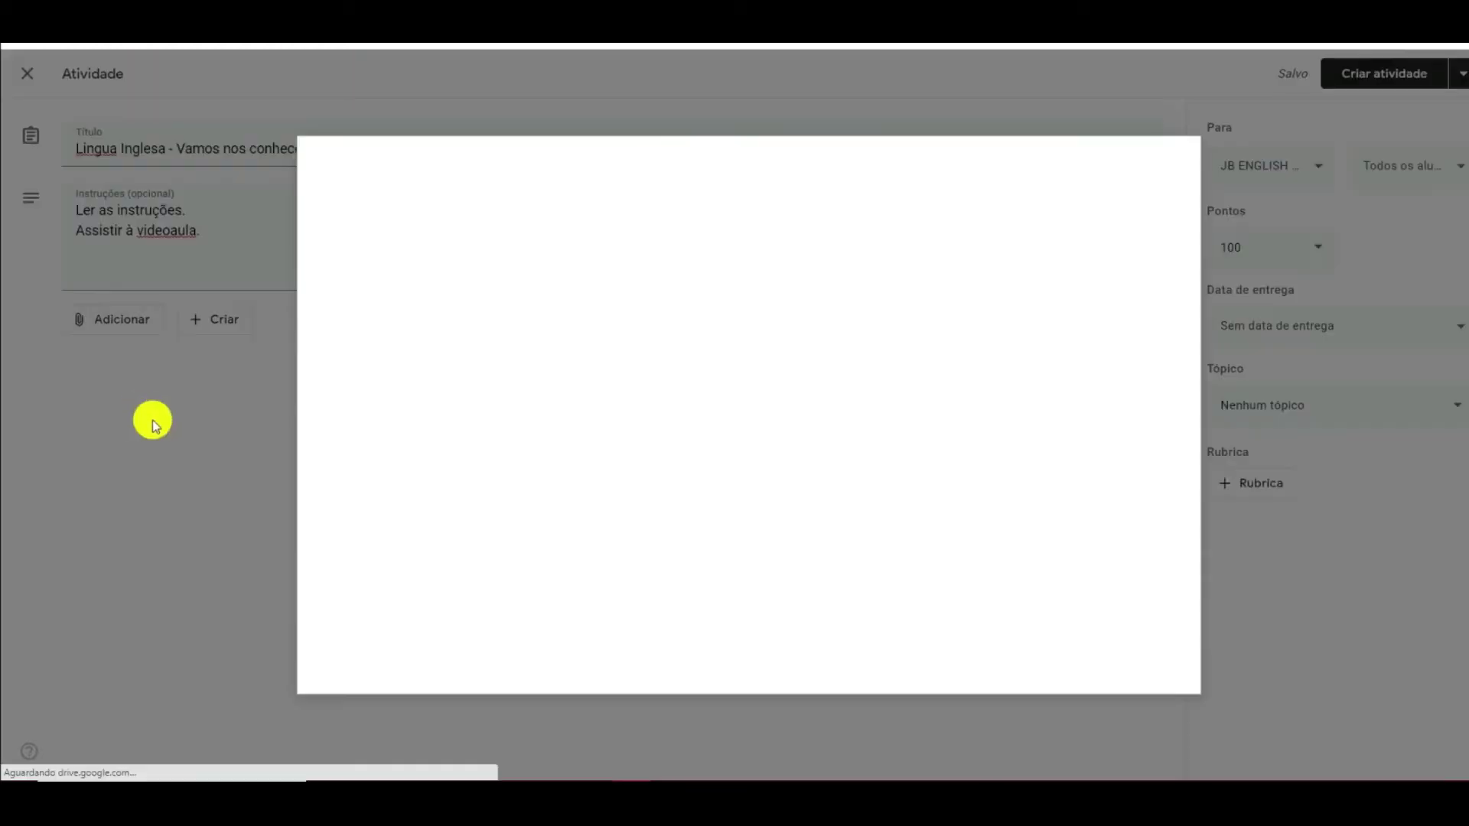
{"action": "left_click", "coordinate": [740, 523]}
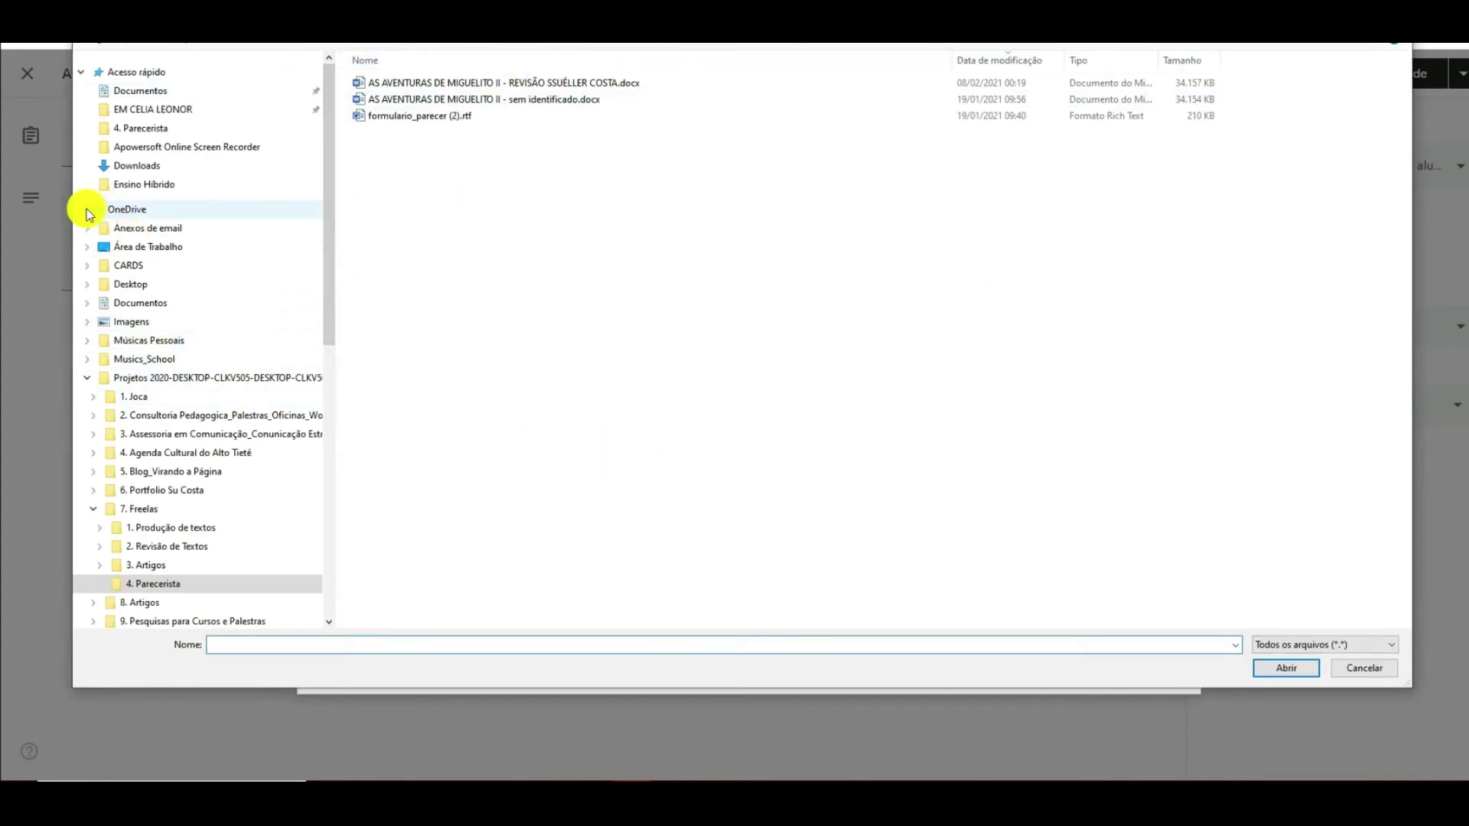
{"action": "left_click", "coordinate": [86, 211]}
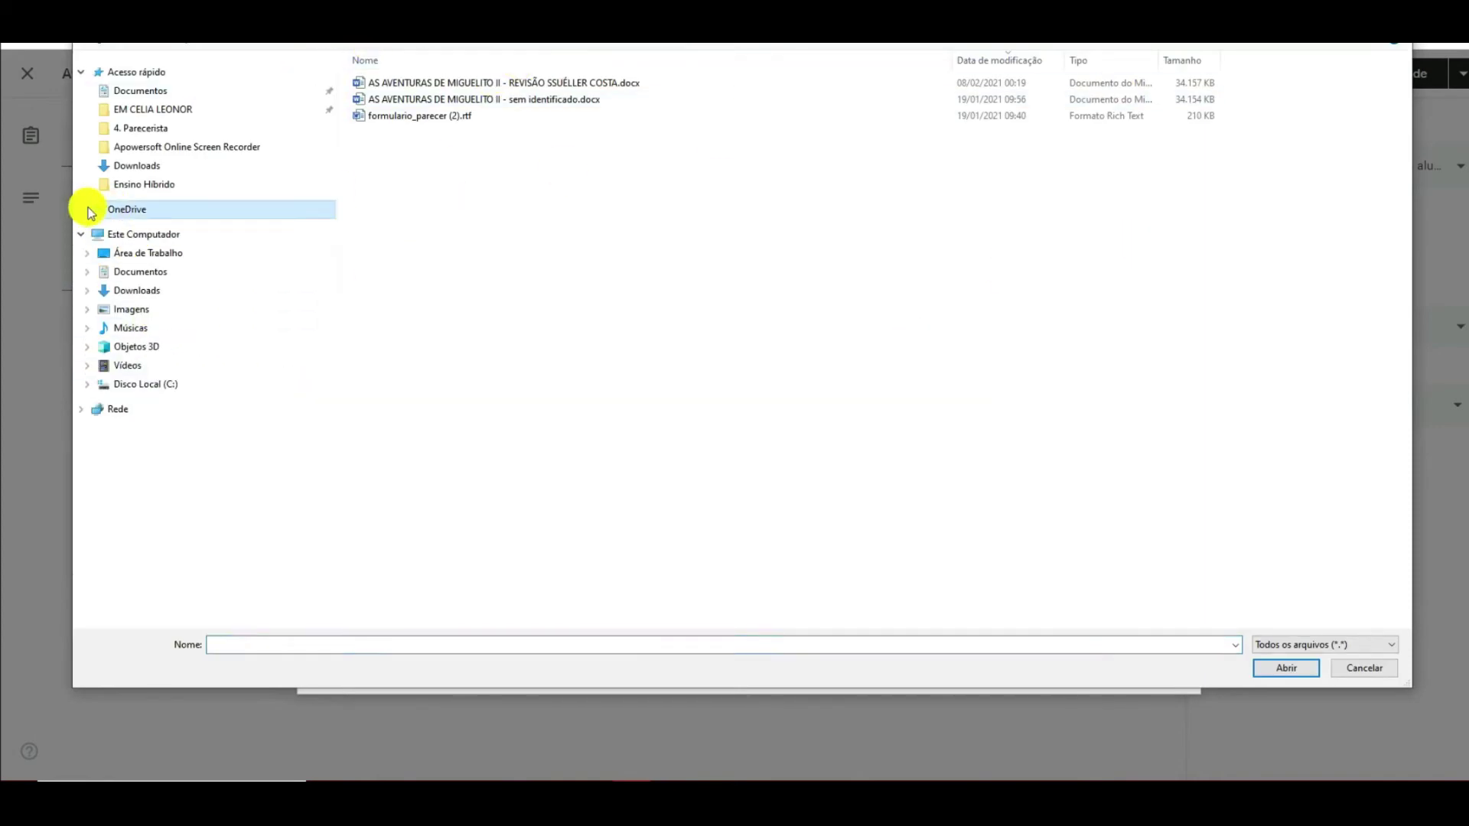
{"action": "left_click", "coordinate": [1363, 668]}
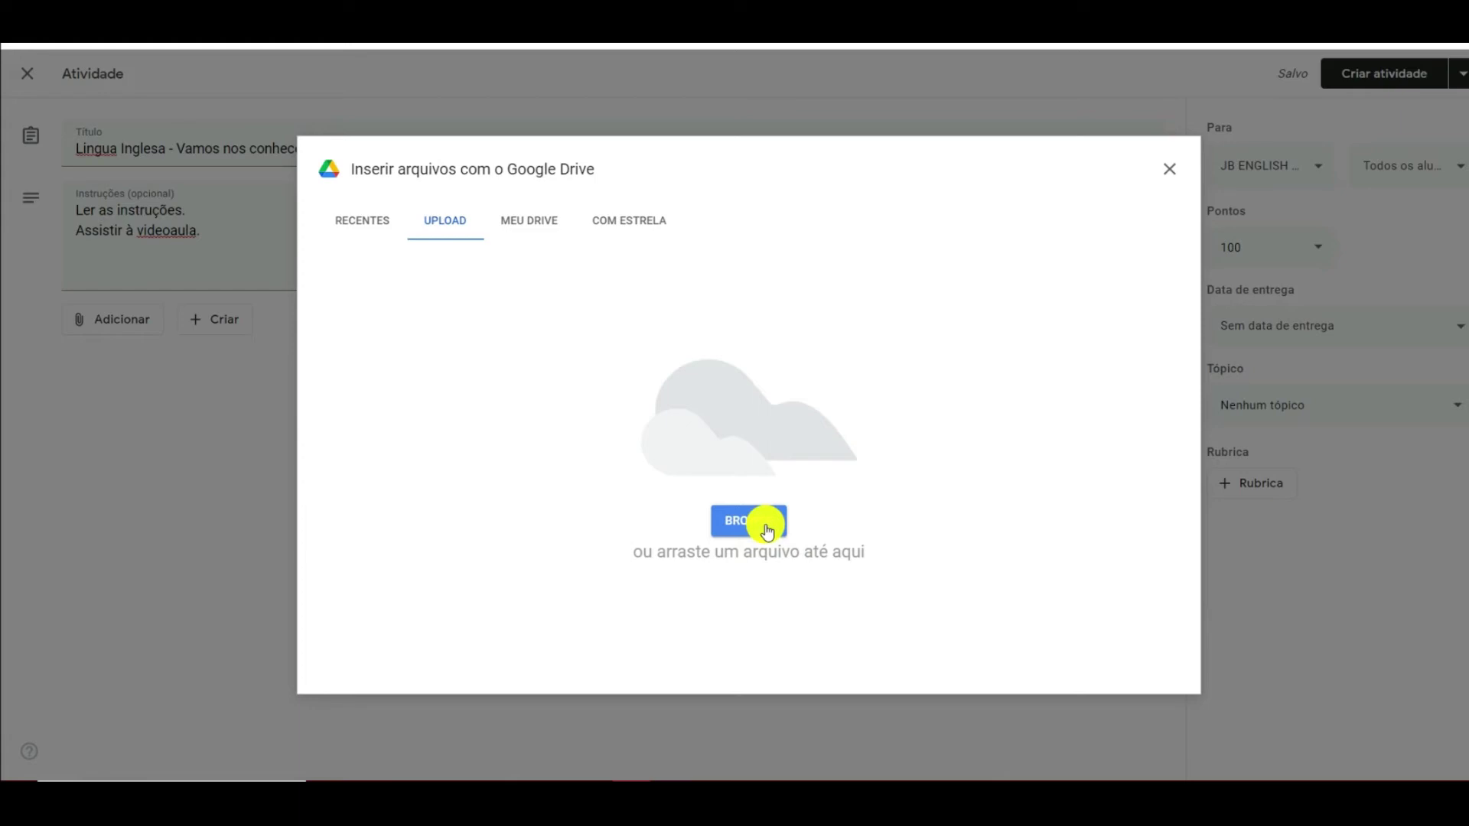
{"action": "left_click", "coordinate": [1169, 168]}
- Open the YouTube video insertion dialog for the assignment and search for "greetings", looking through the results
{"action": "left_click", "coordinate": [99, 325]}
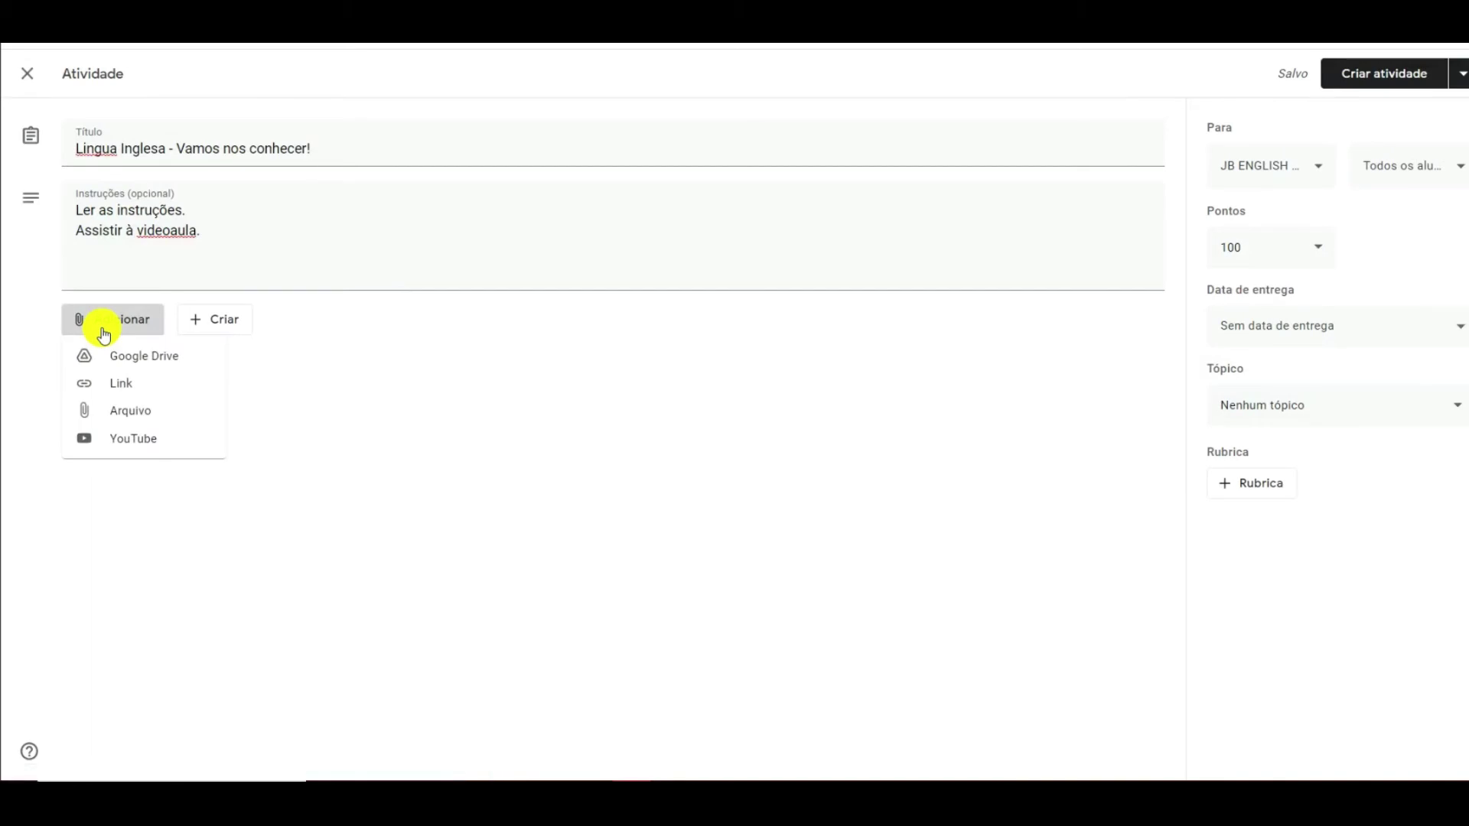
{"action": "left_click", "coordinate": [162, 446]}
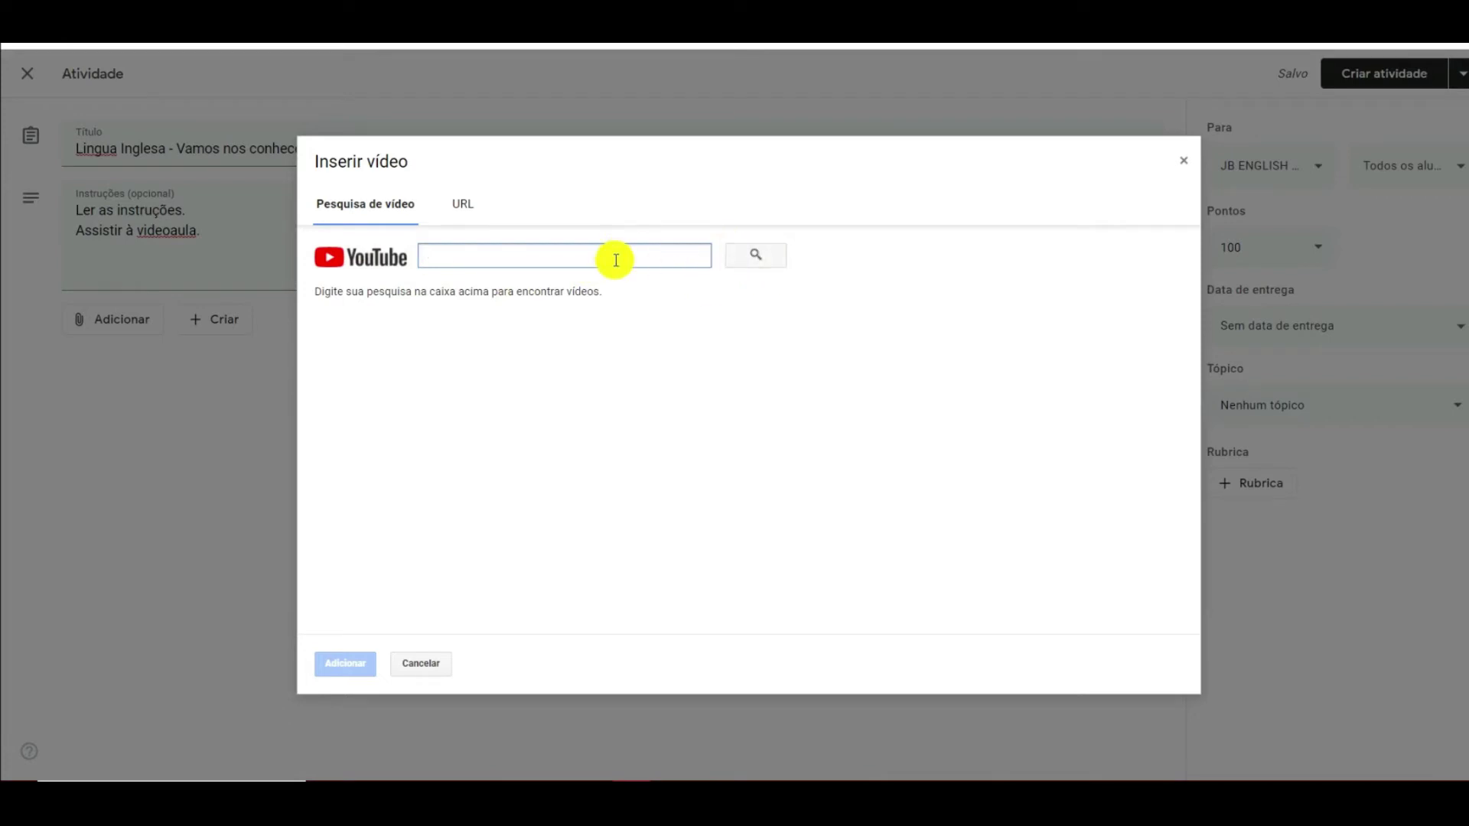
{"action": "type", "text": "a´res"}
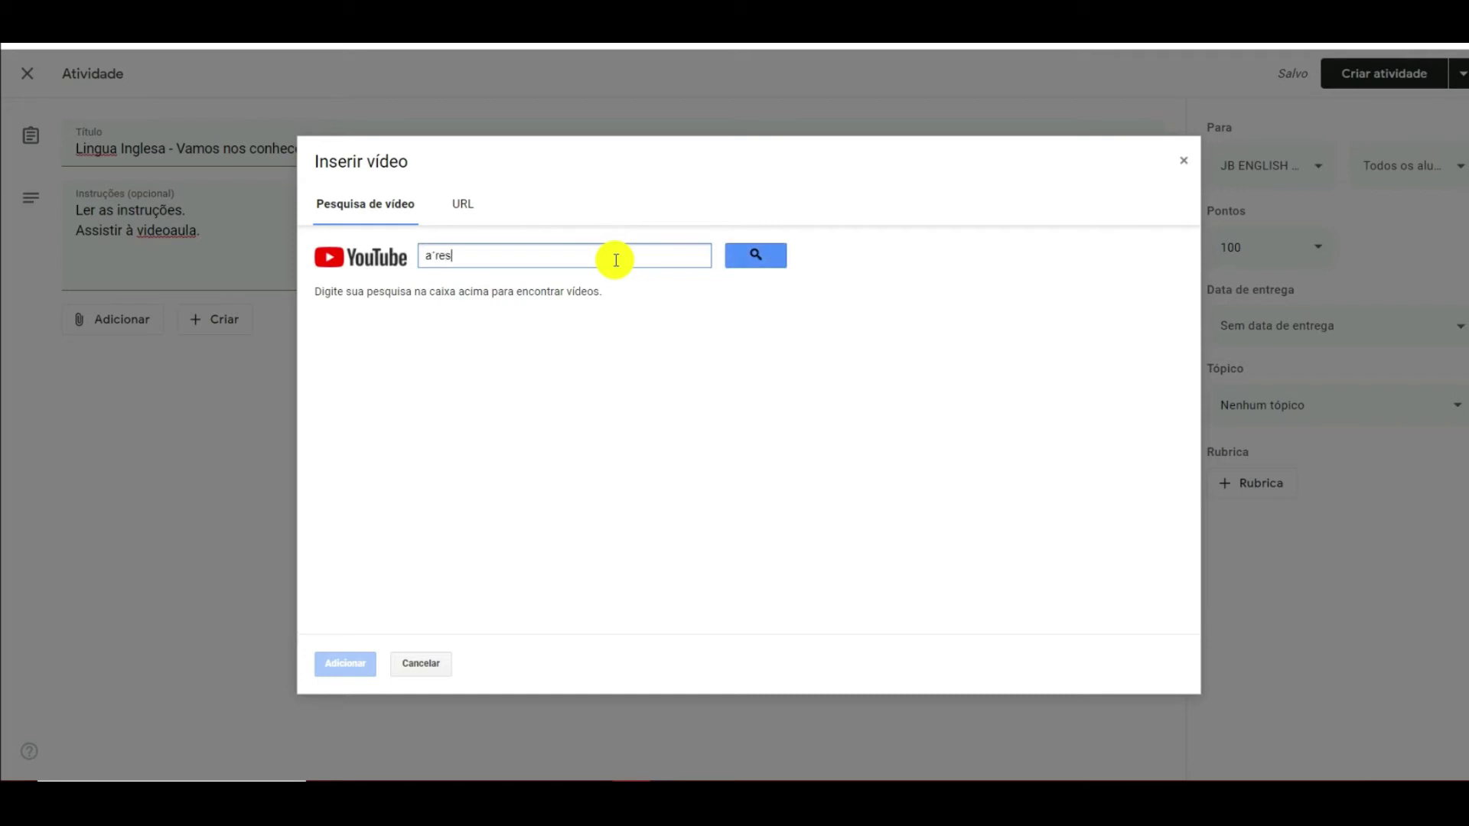
{"action": "key", "text": "BackSpace"}
{"action": "key", "text": "BackSpace"}
{"action": "type", "text": "g"}
{"action": "left_click", "coordinate": [771, 255]}
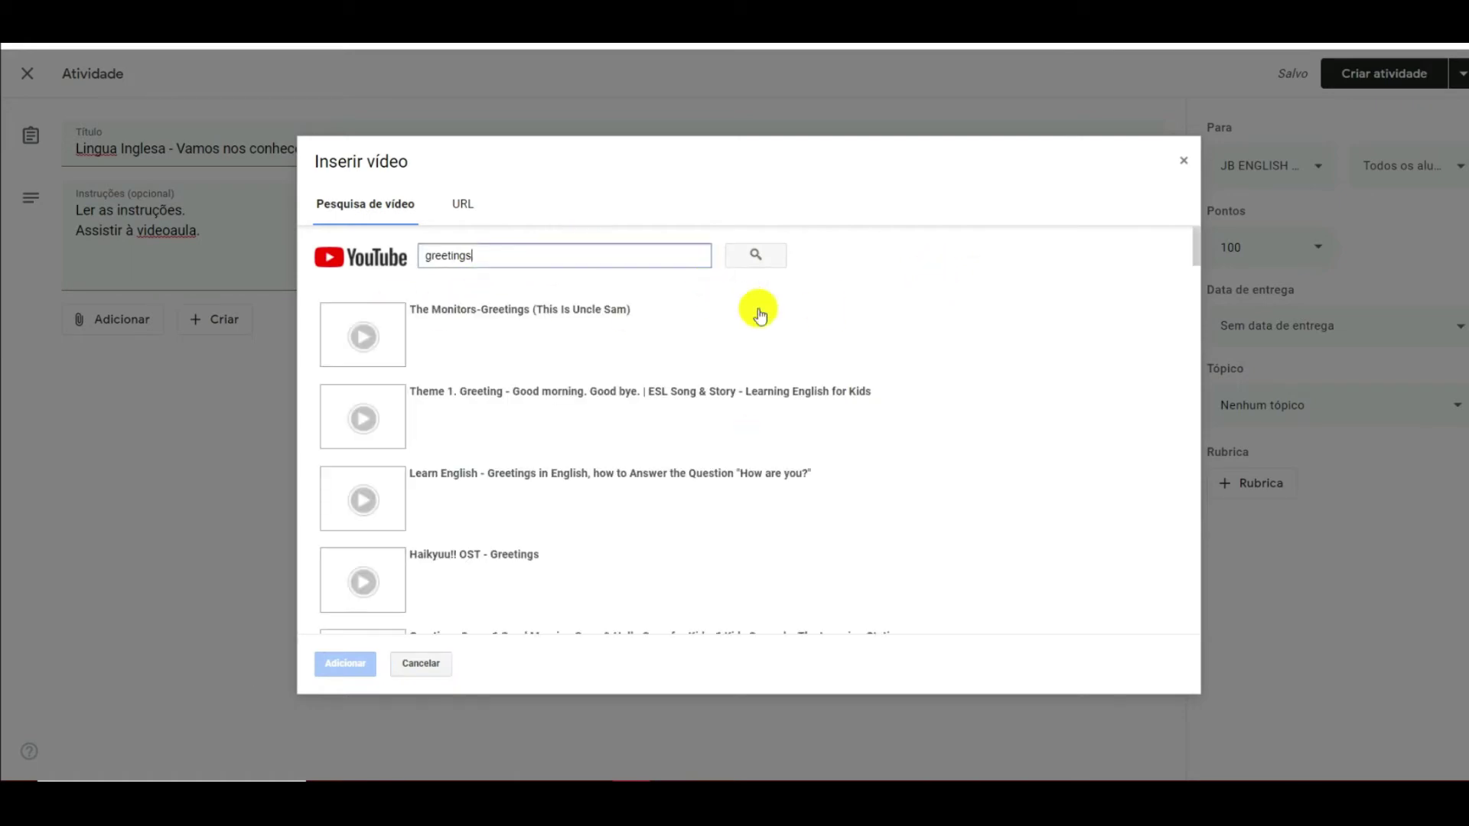
{"action": "left_click", "coordinate": [462, 255]}
{"action": "scroll", "coordinate": [551, 447], "scroll_direction": "down", "scroll_amount": 10}
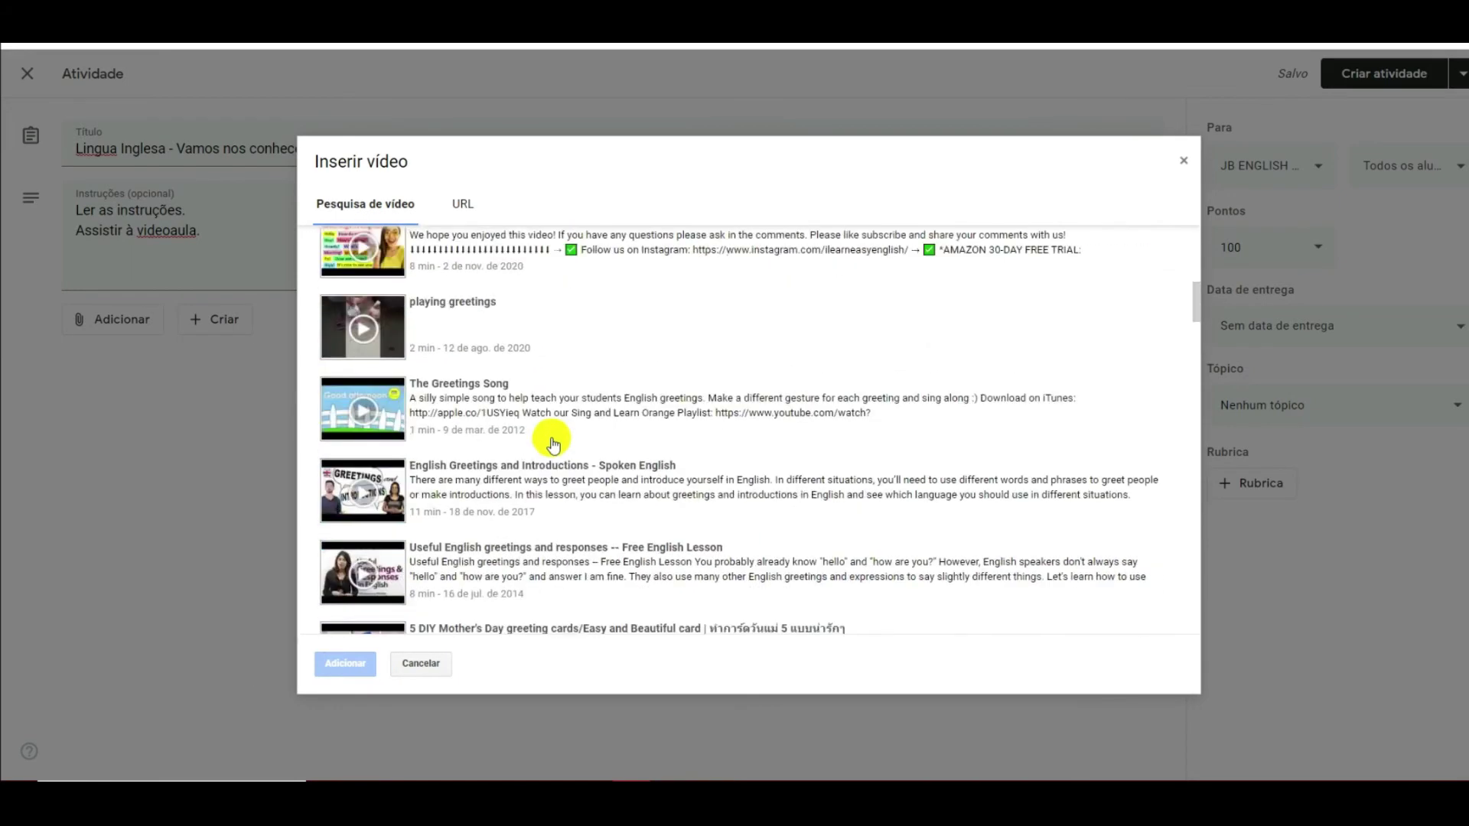
{"action": "scroll", "coordinate": [550, 440], "scroll_direction": "up", "scroll_amount": 10}
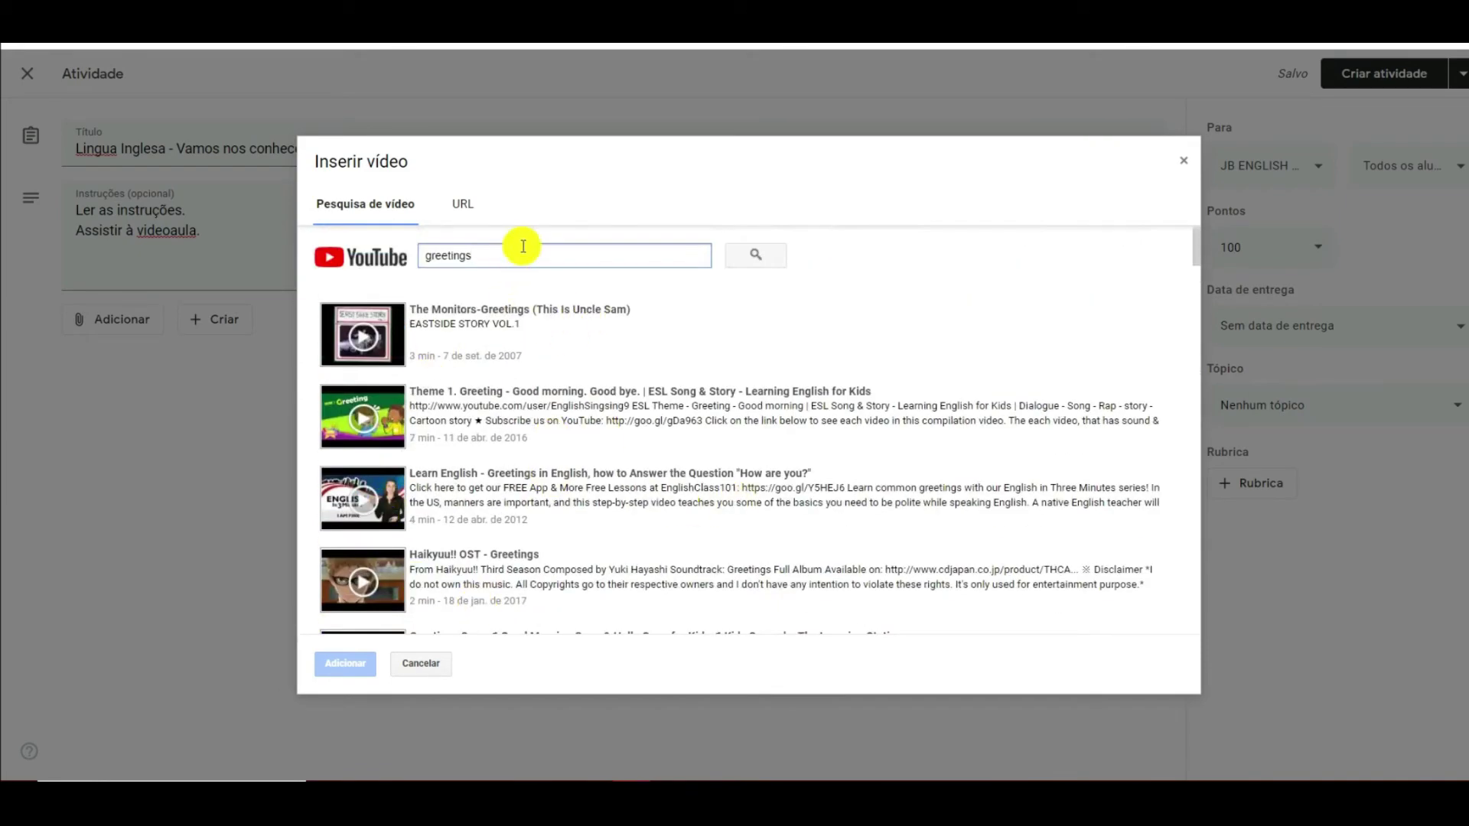
- Compare the two ways of inserting a YouTube video, by URL and by video search
{"action": "left_click_drag", "start_coordinate": [523, 243], "coordinate": [259, 213]}
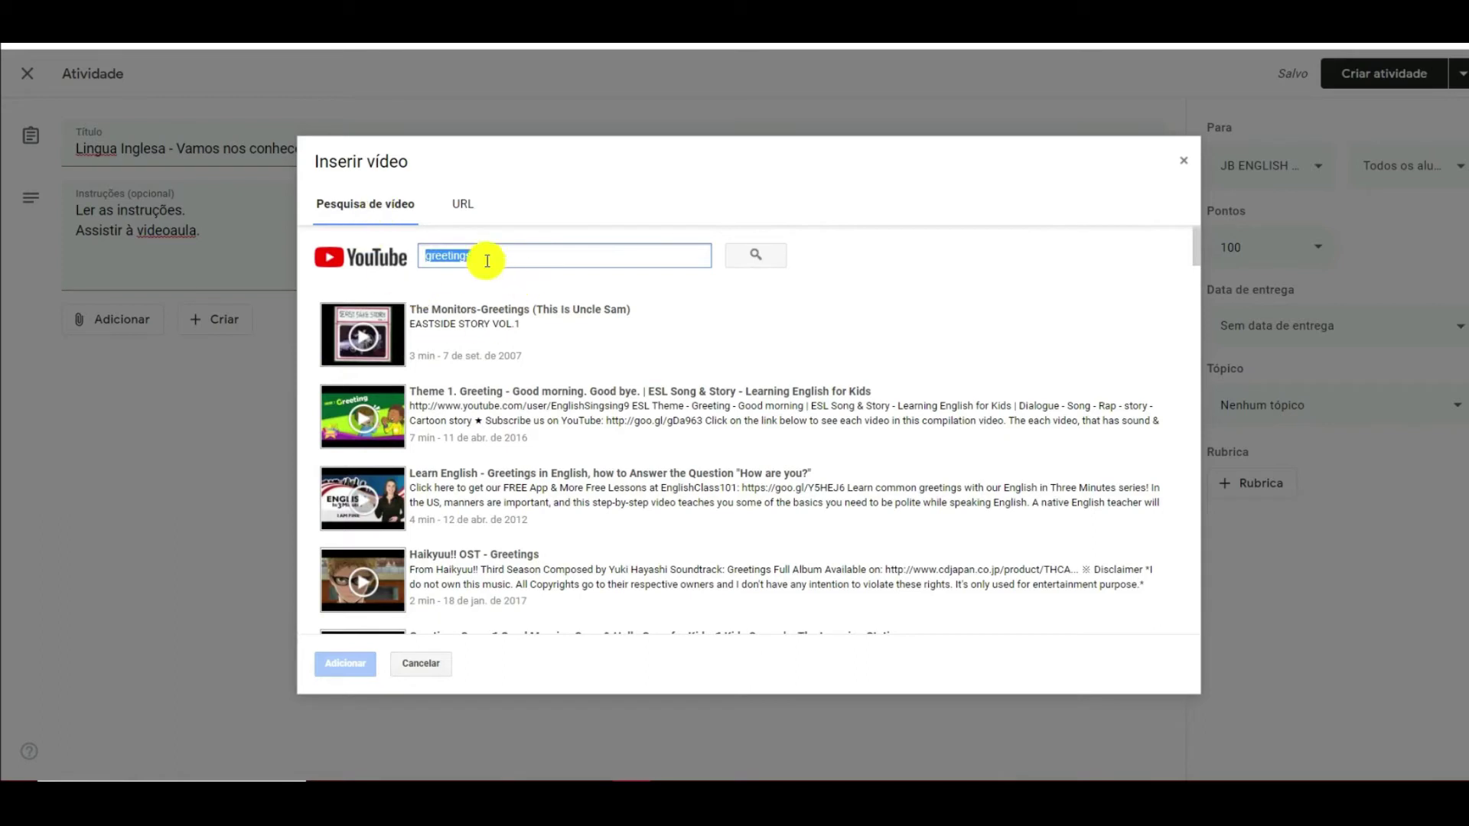
{"action": "left_click", "coordinate": [462, 203]}
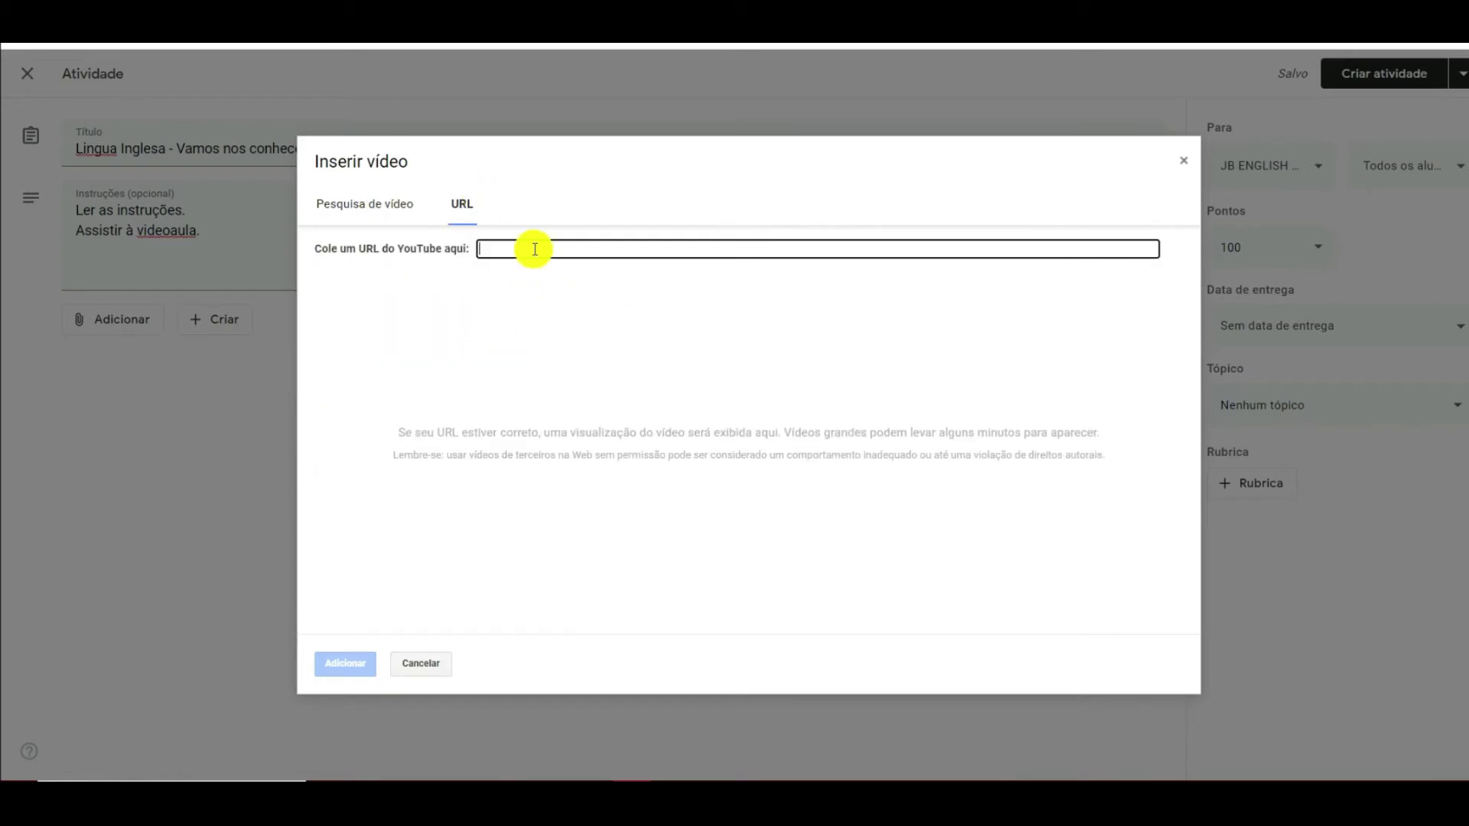
{"action": "left_click", "coordinate": [370, 215]}
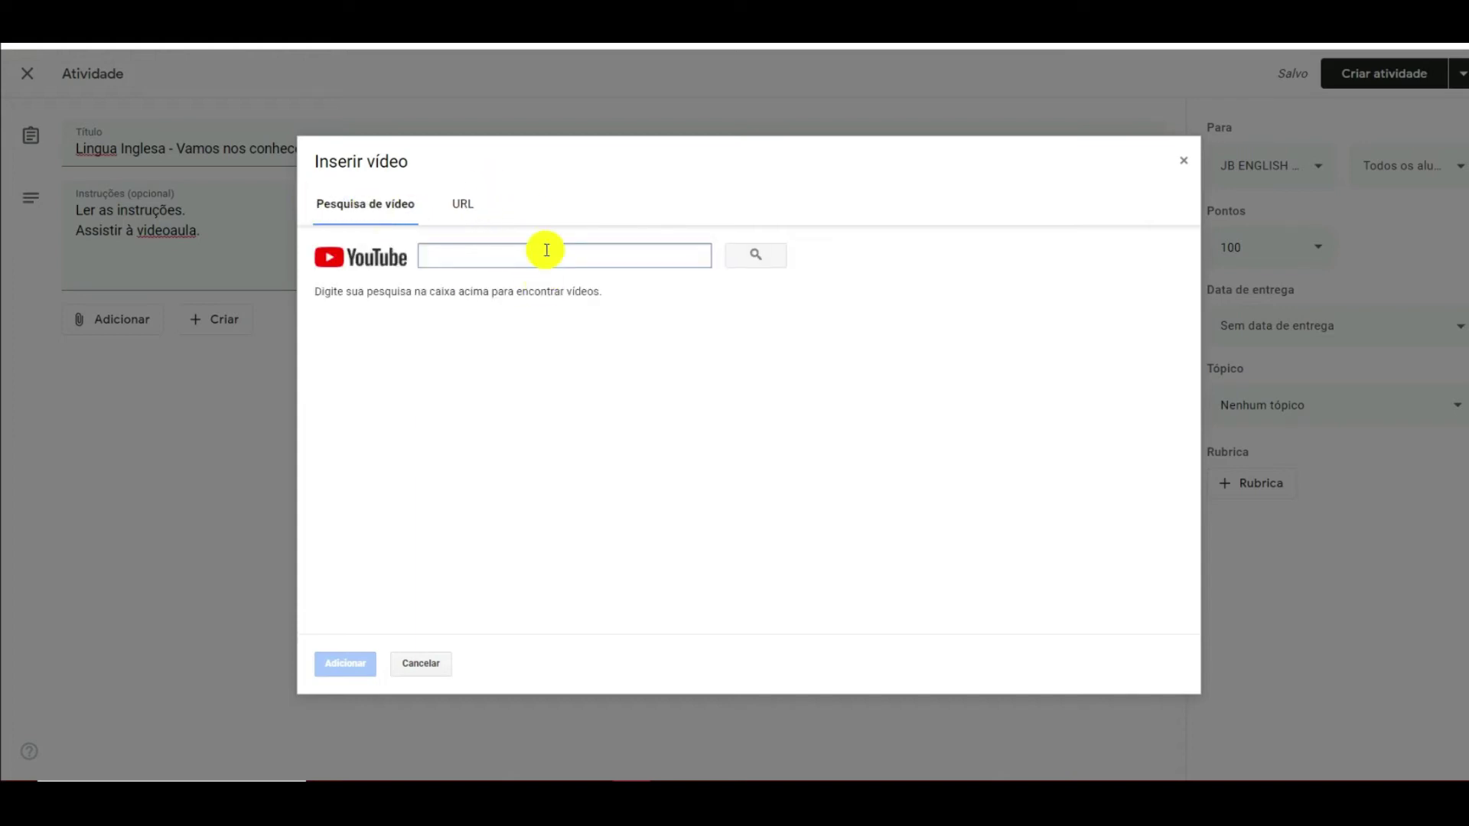
{"action": "left_click", "coordinate": [462, 204]}
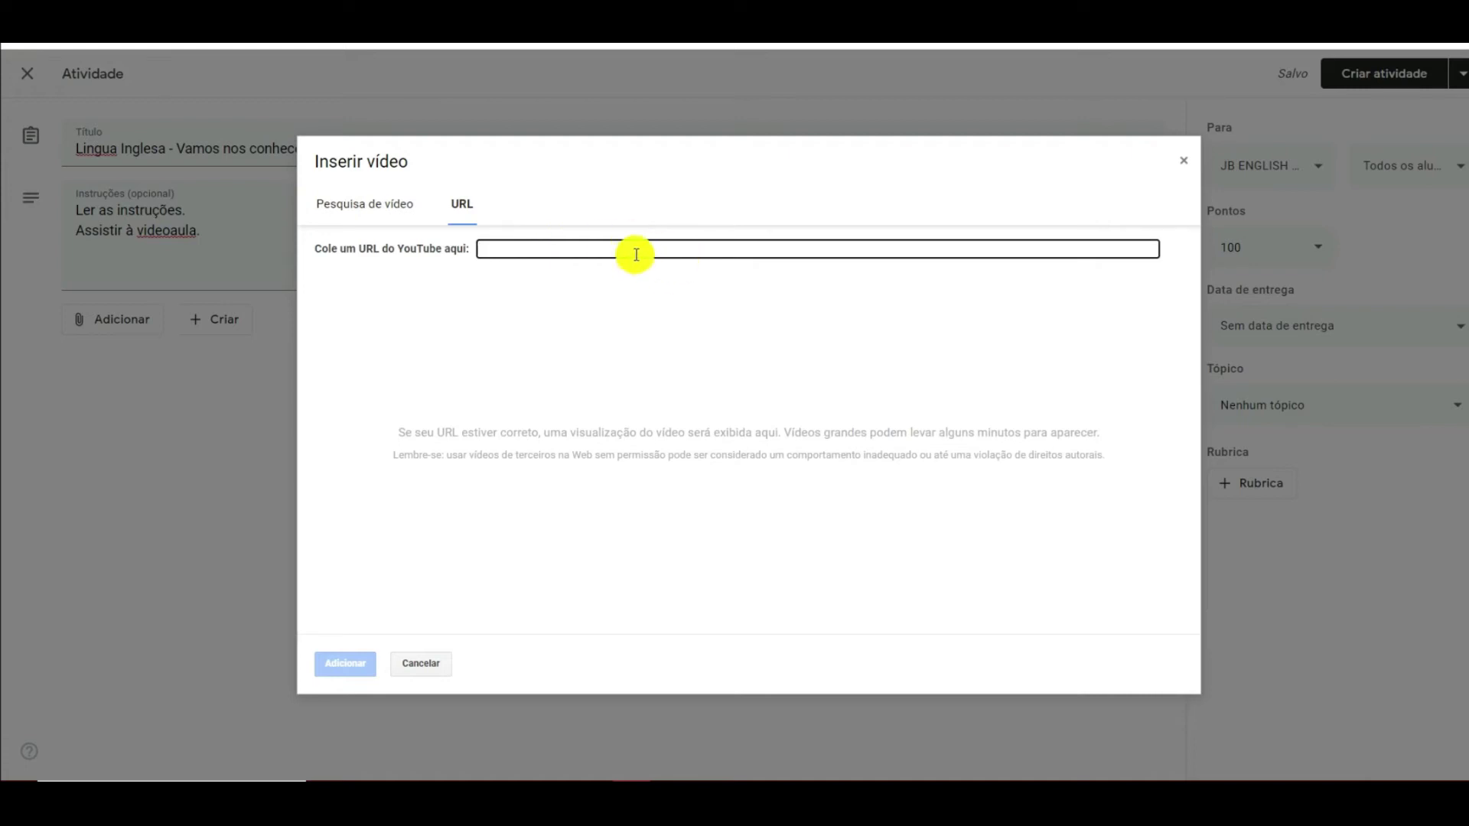
{"action": "left_click", "coordinate": [360, 204]}
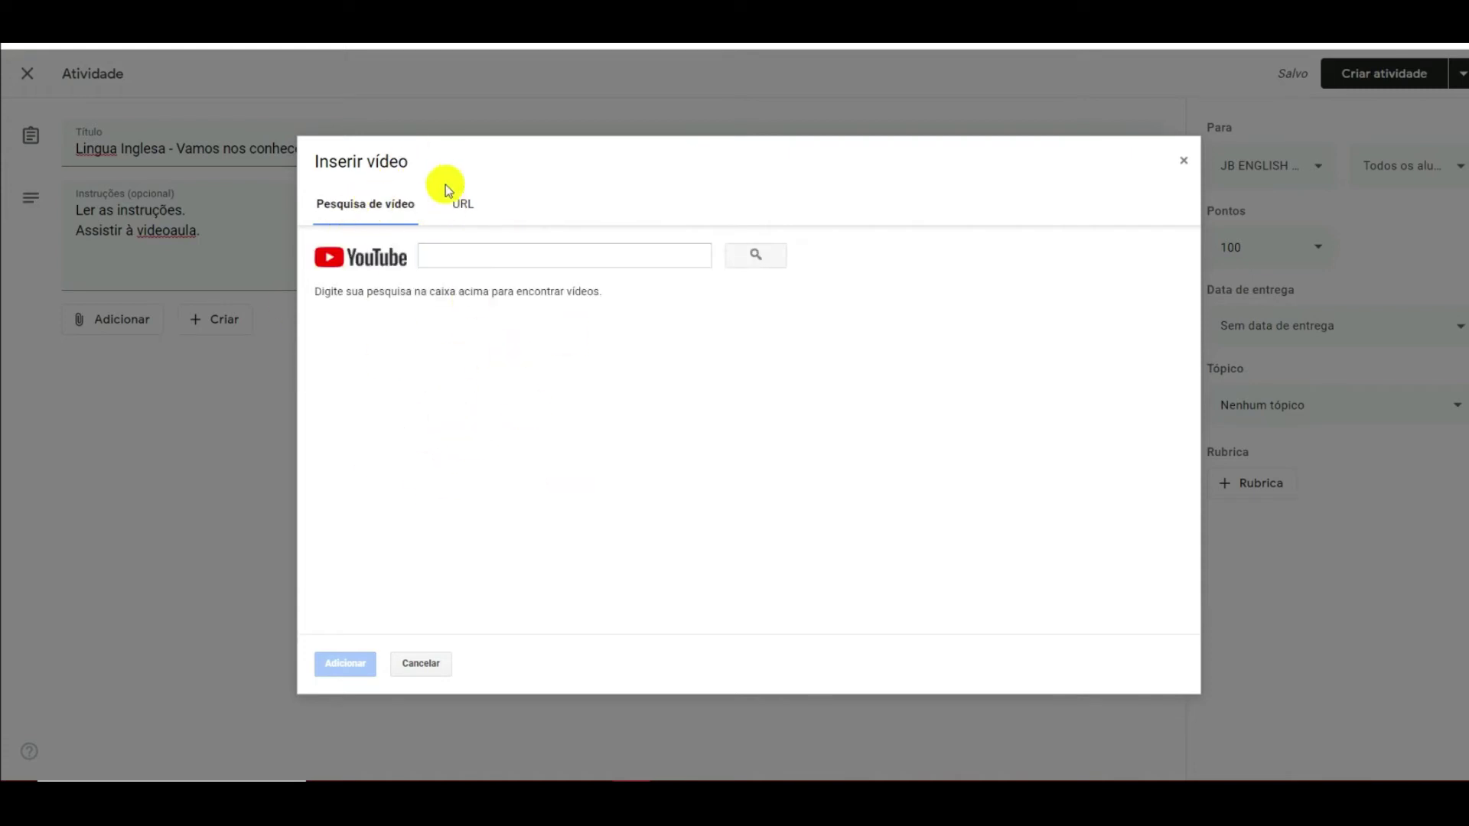
- Repeat the YouTube search for "greetings" and review the first videos found
{"action": "left_click", "coordinate": [535, 254]}
{"action": "type", "text": "gr"}
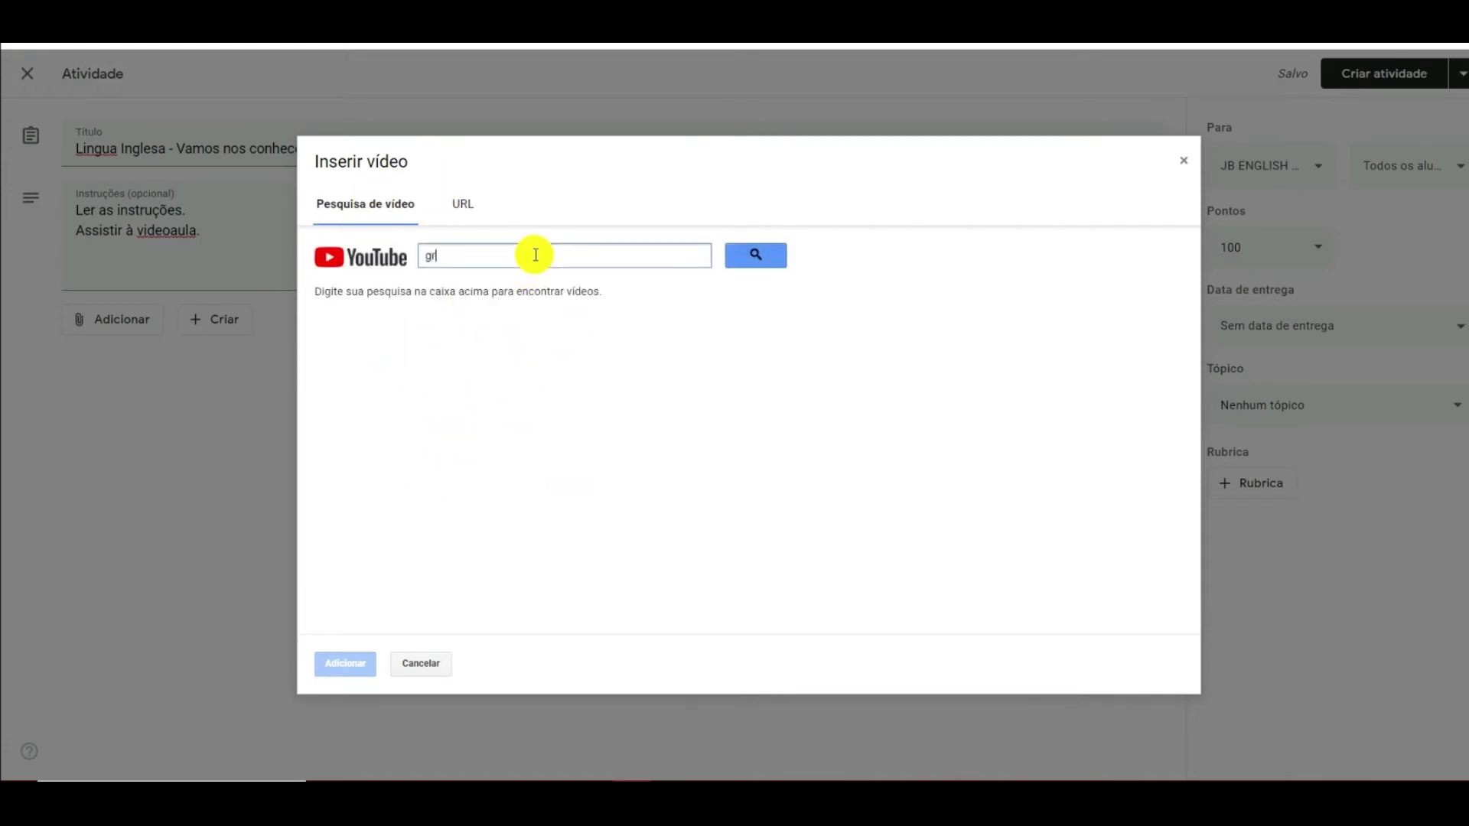
{"action": "type", "text": "eetings"}
{"action": "left_click", "coordinate": [754, 255]}
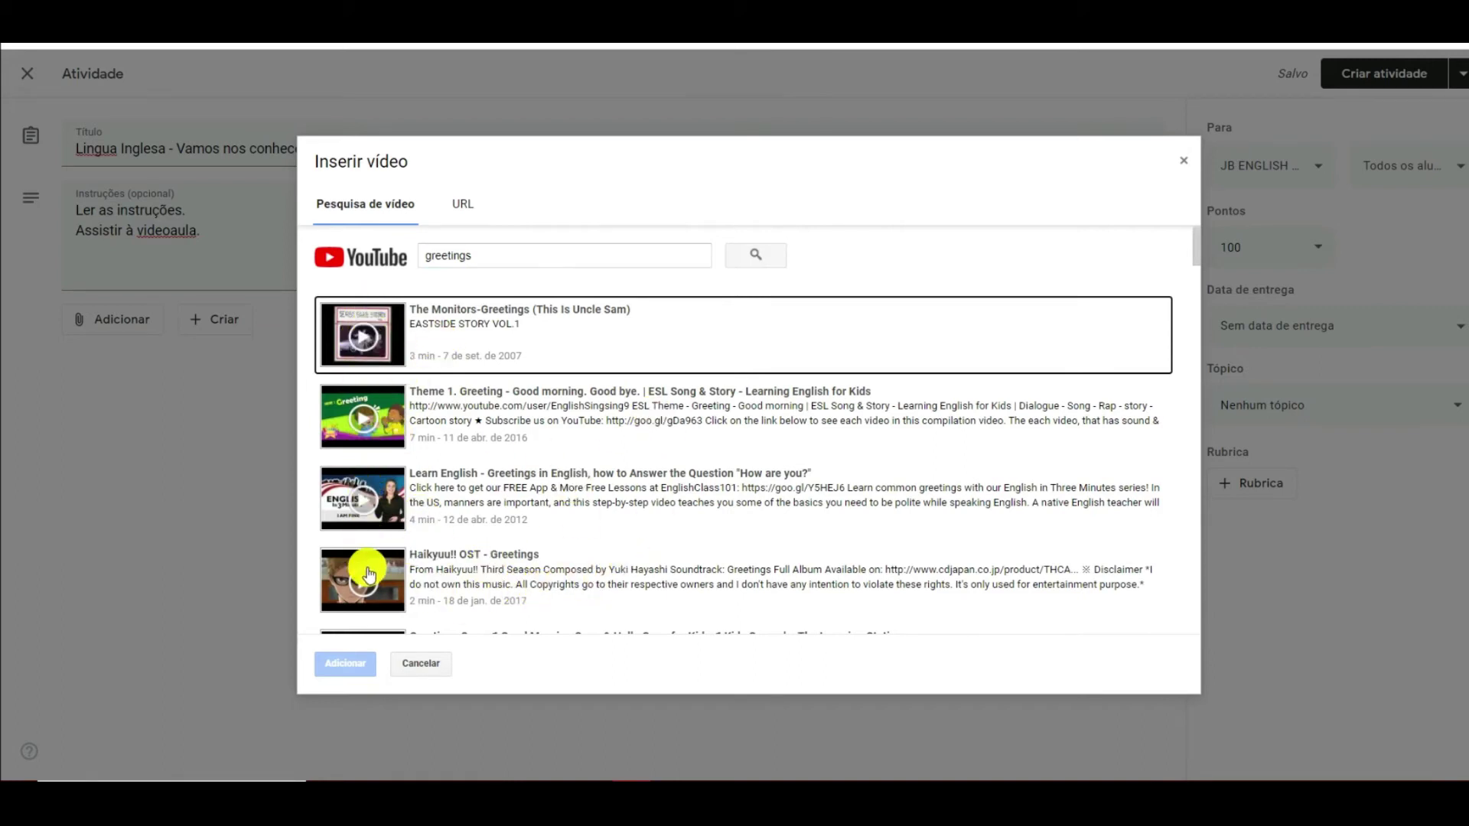
{"action": "scroll", "coordinate": [573, 583], "scroll_direction": "down", "scroll_amount": 1}
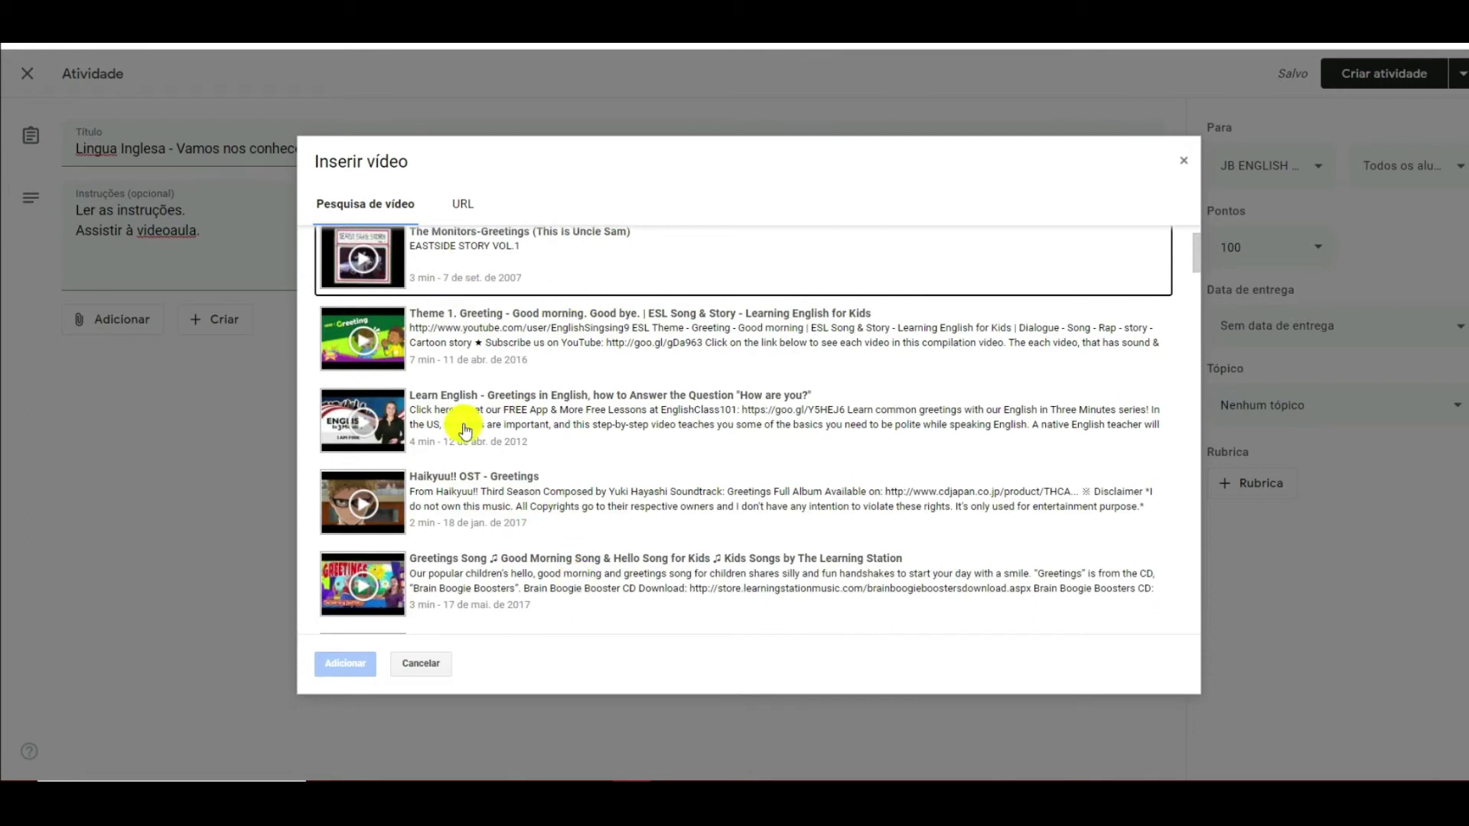
{"action": "scroll", "coordinate": [545, 484], "scroll_direction": "up", "scroll_amount": 1}
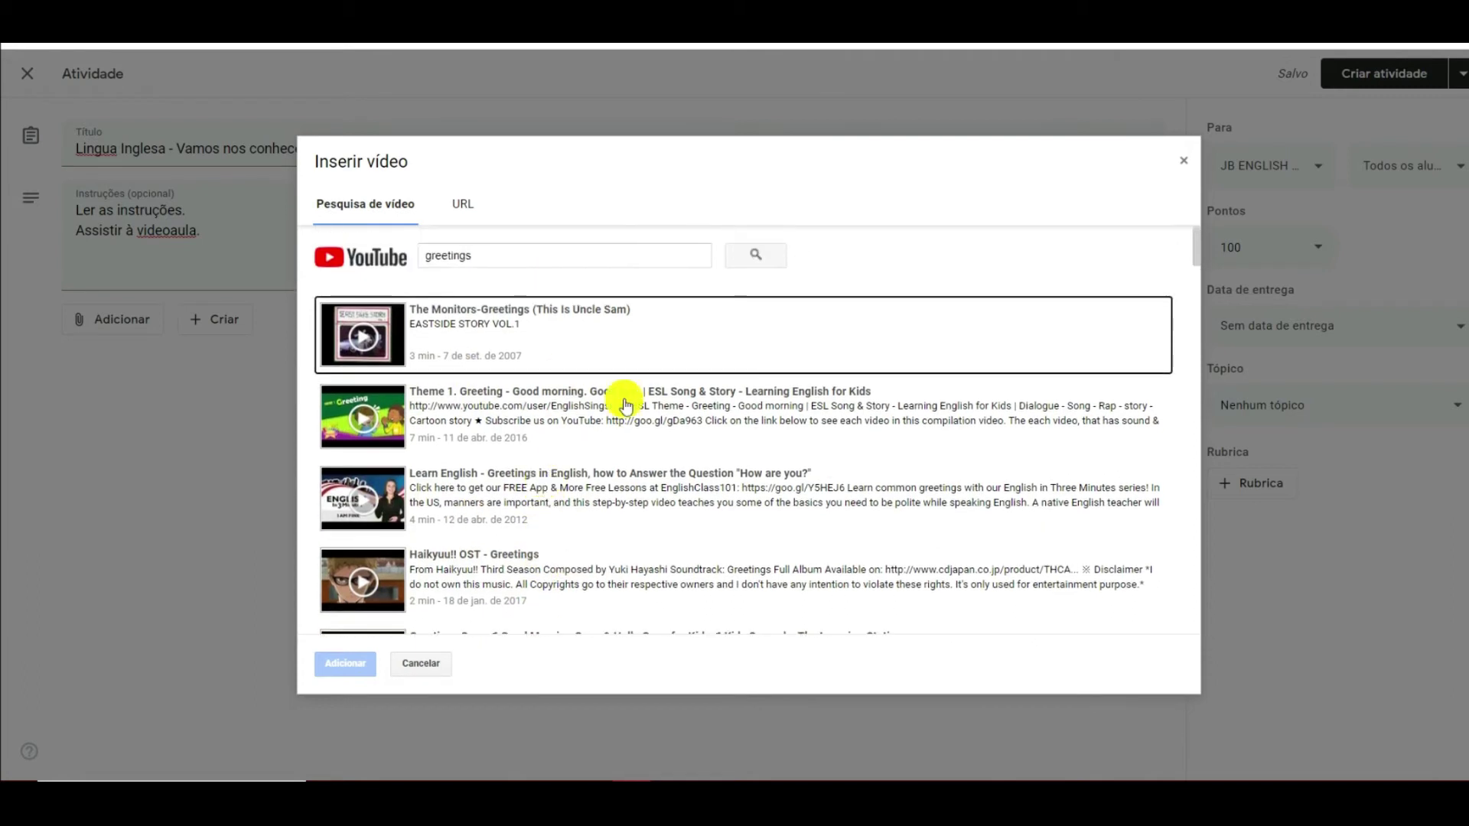
{"action": "left_click", "coordinate": [517, 252]}
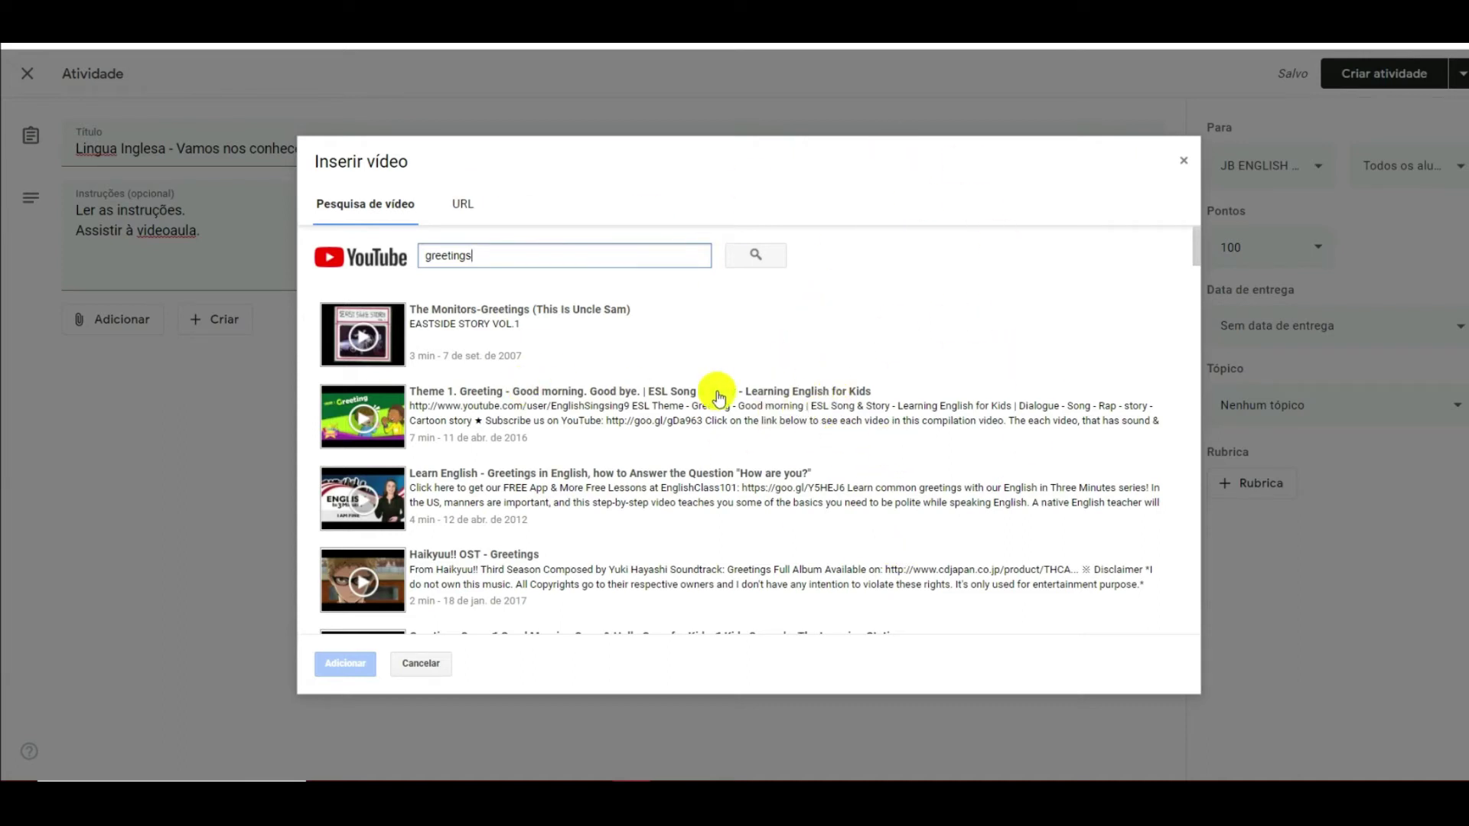
{"action": "left_click", "coordinate": [469, 206]}
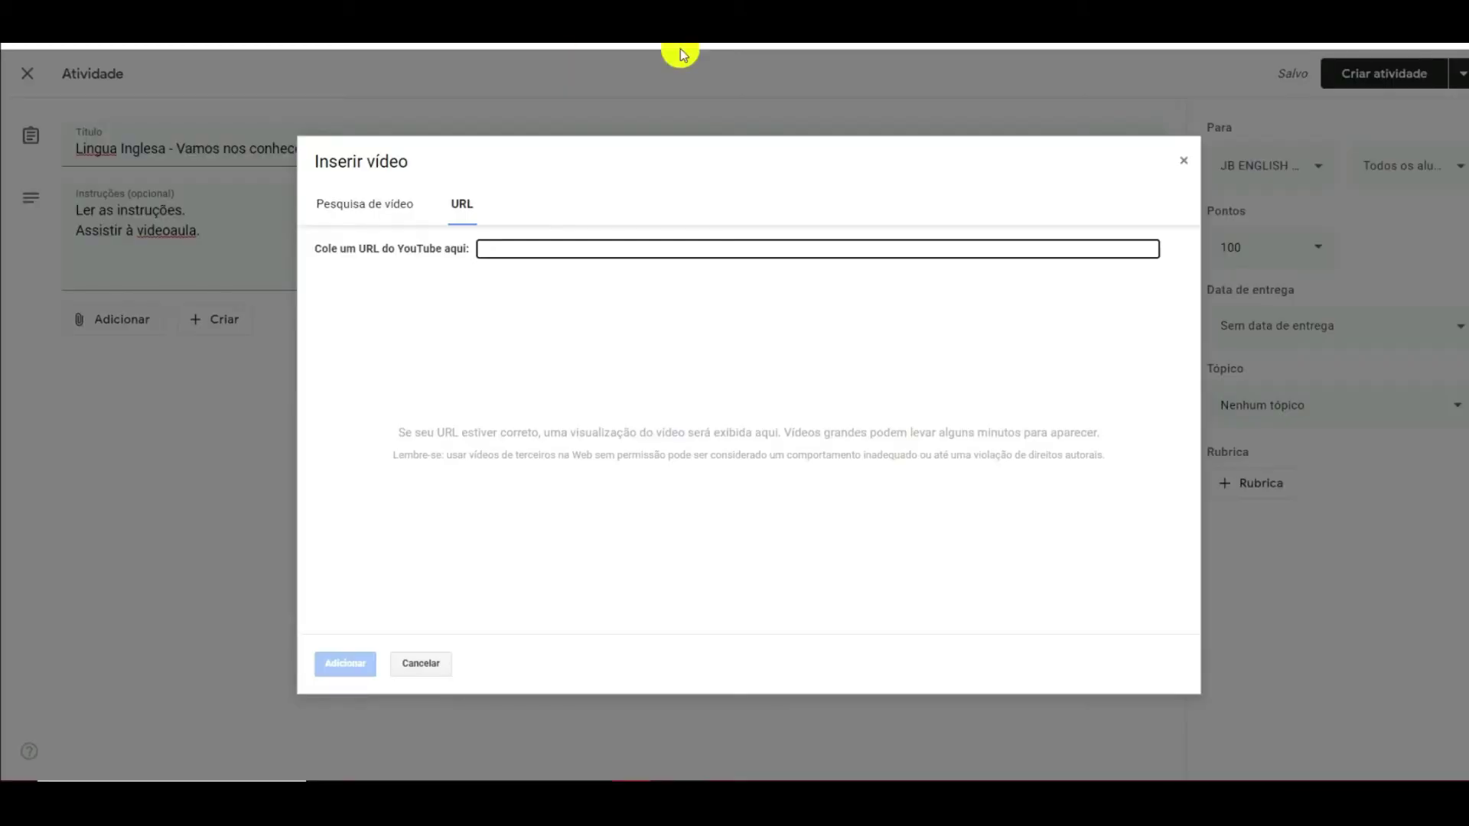
{"action": "type", "text": "https://www.youtube.com/watch?v=qzInXcQ3IaM"}
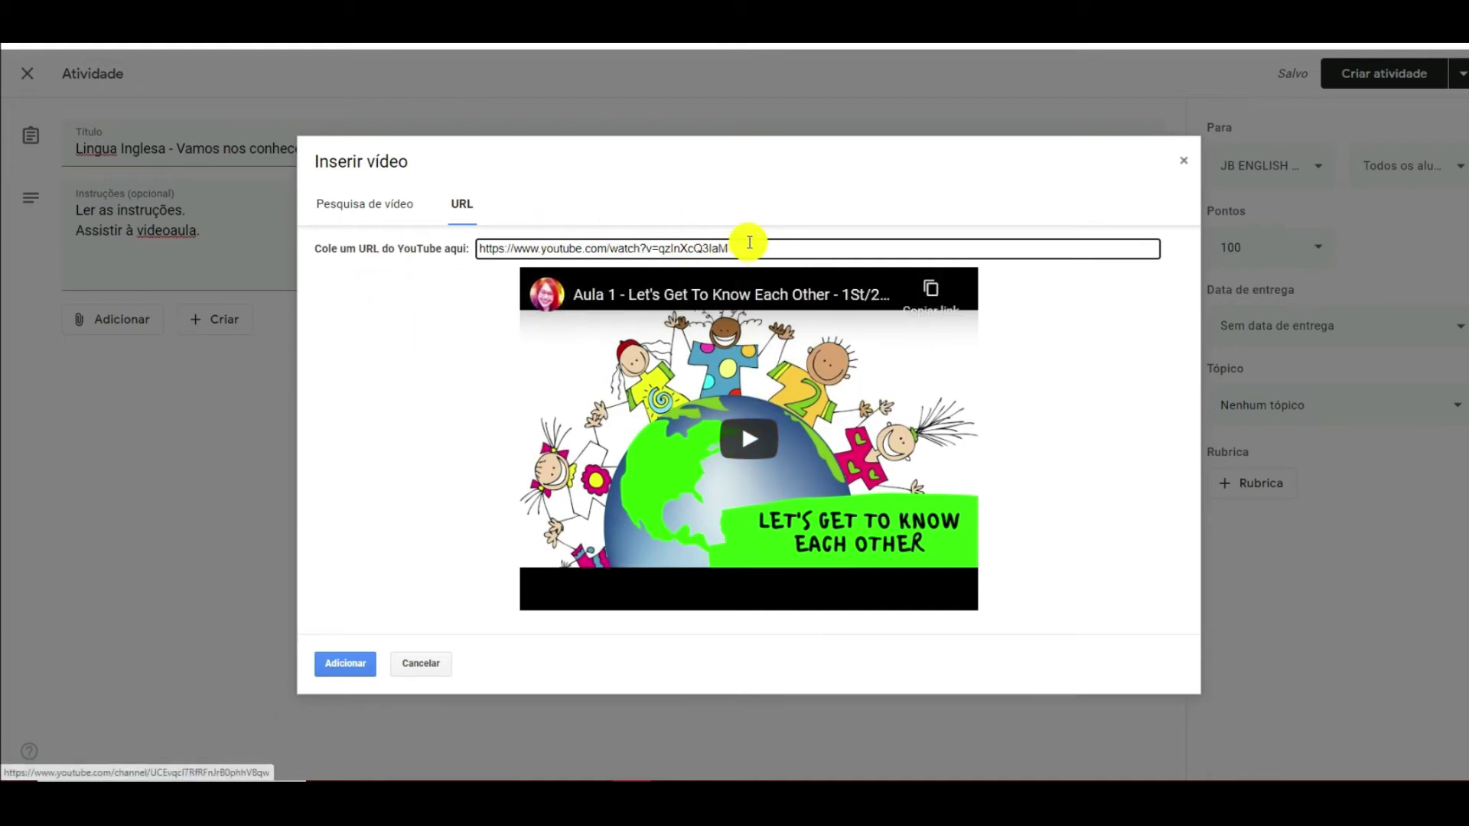
{"action": "left_click", "coordinate": [346, 664]}
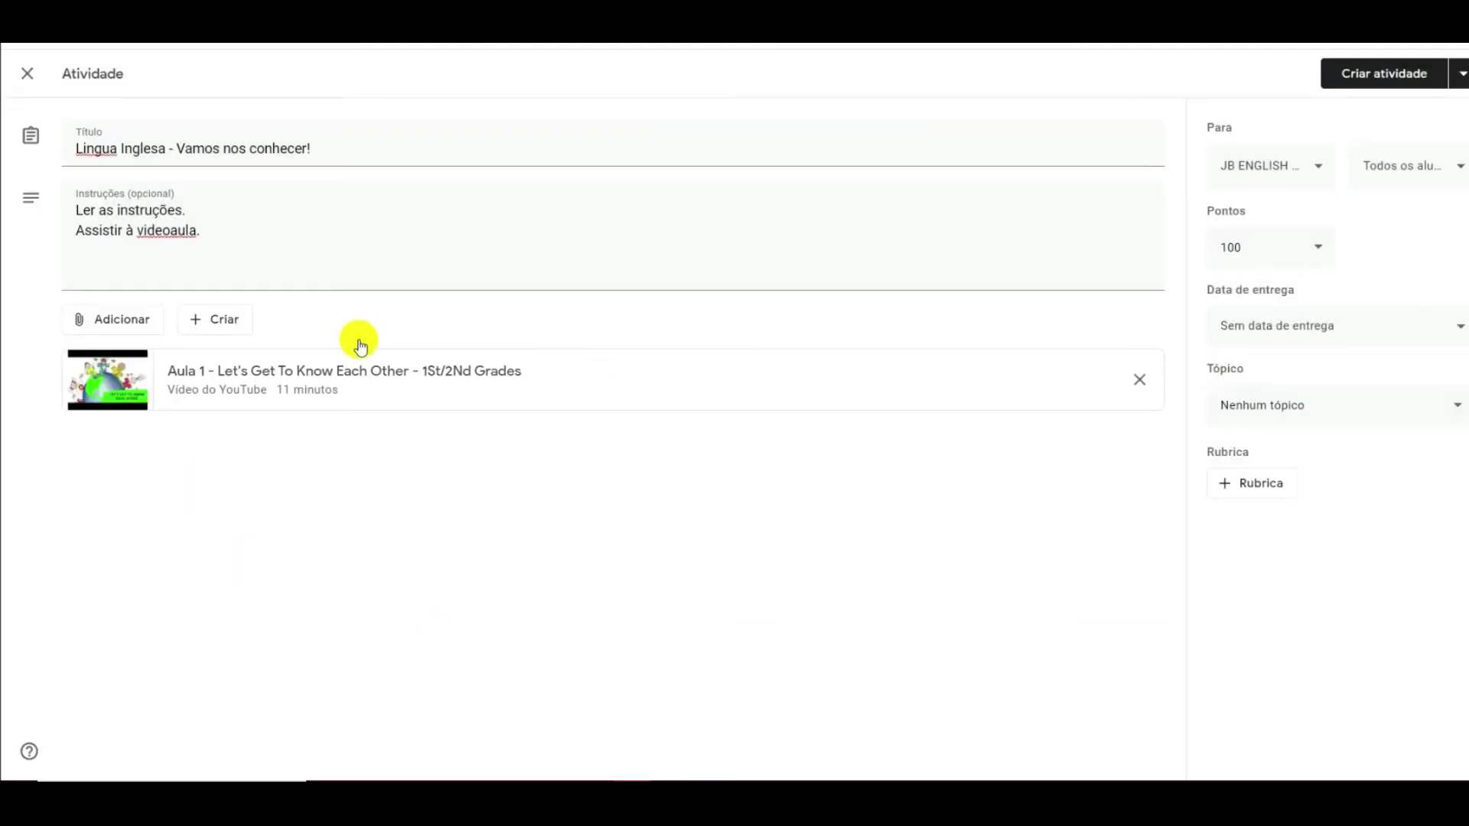
- Look at the file upload option for the assignment's attachments, leaving without adding a file
{"action": "left_click", "coordinate": [118, 318]}
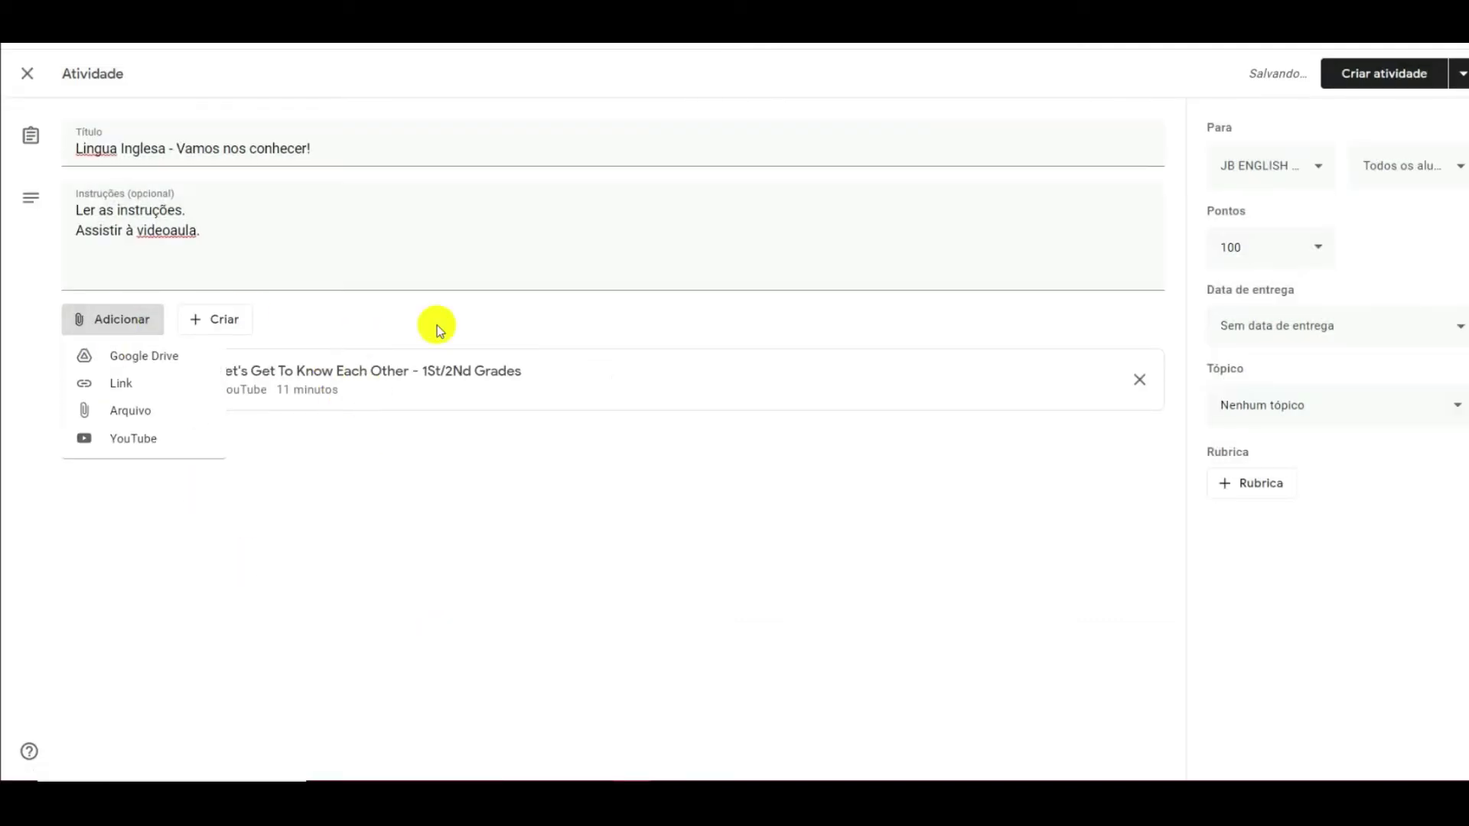
{"action": "left_click", "coordinate": [153, 411]}
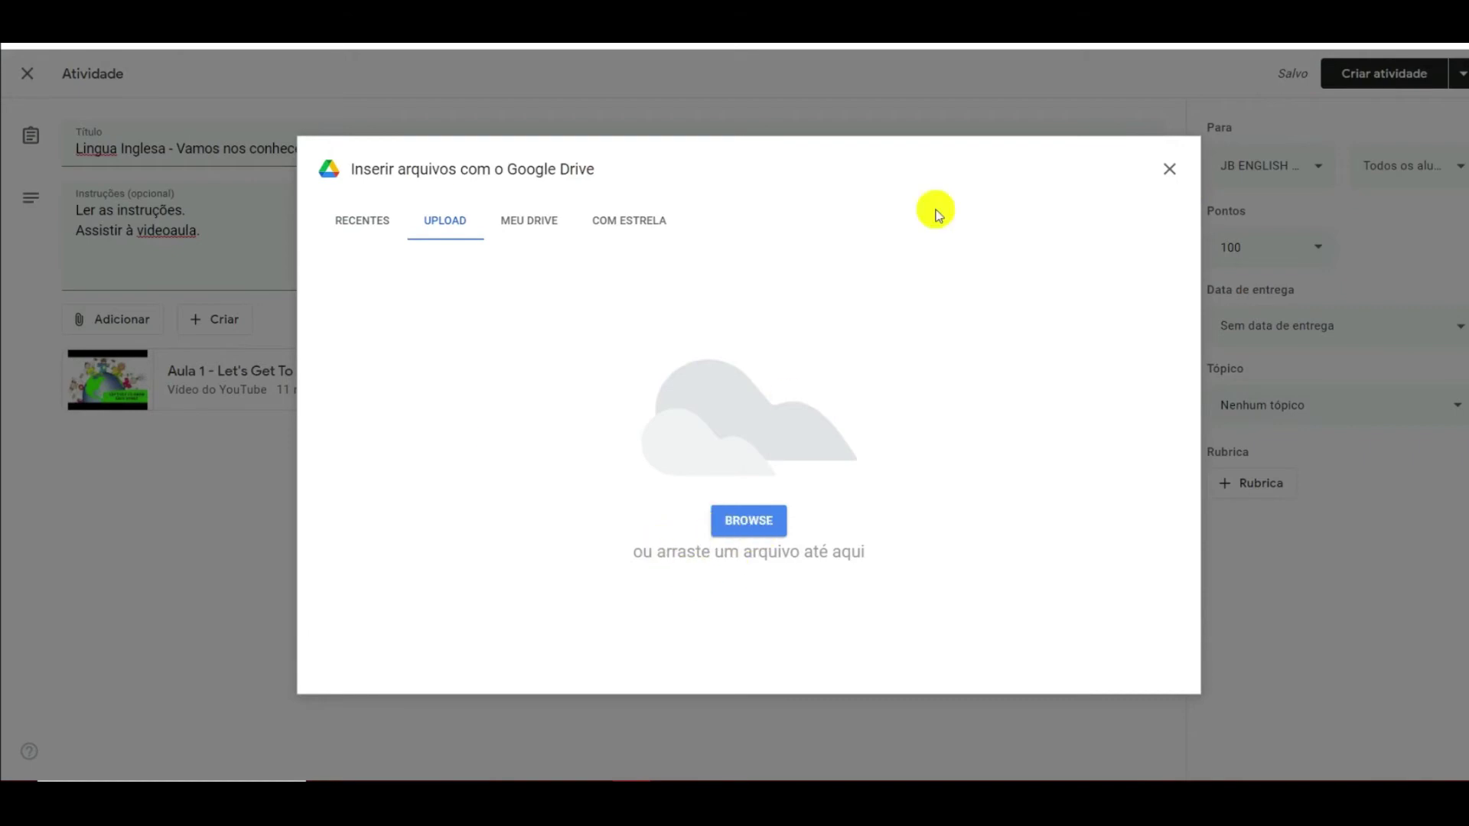
{"action": "left_click", "coordinate": [1169, 166]}
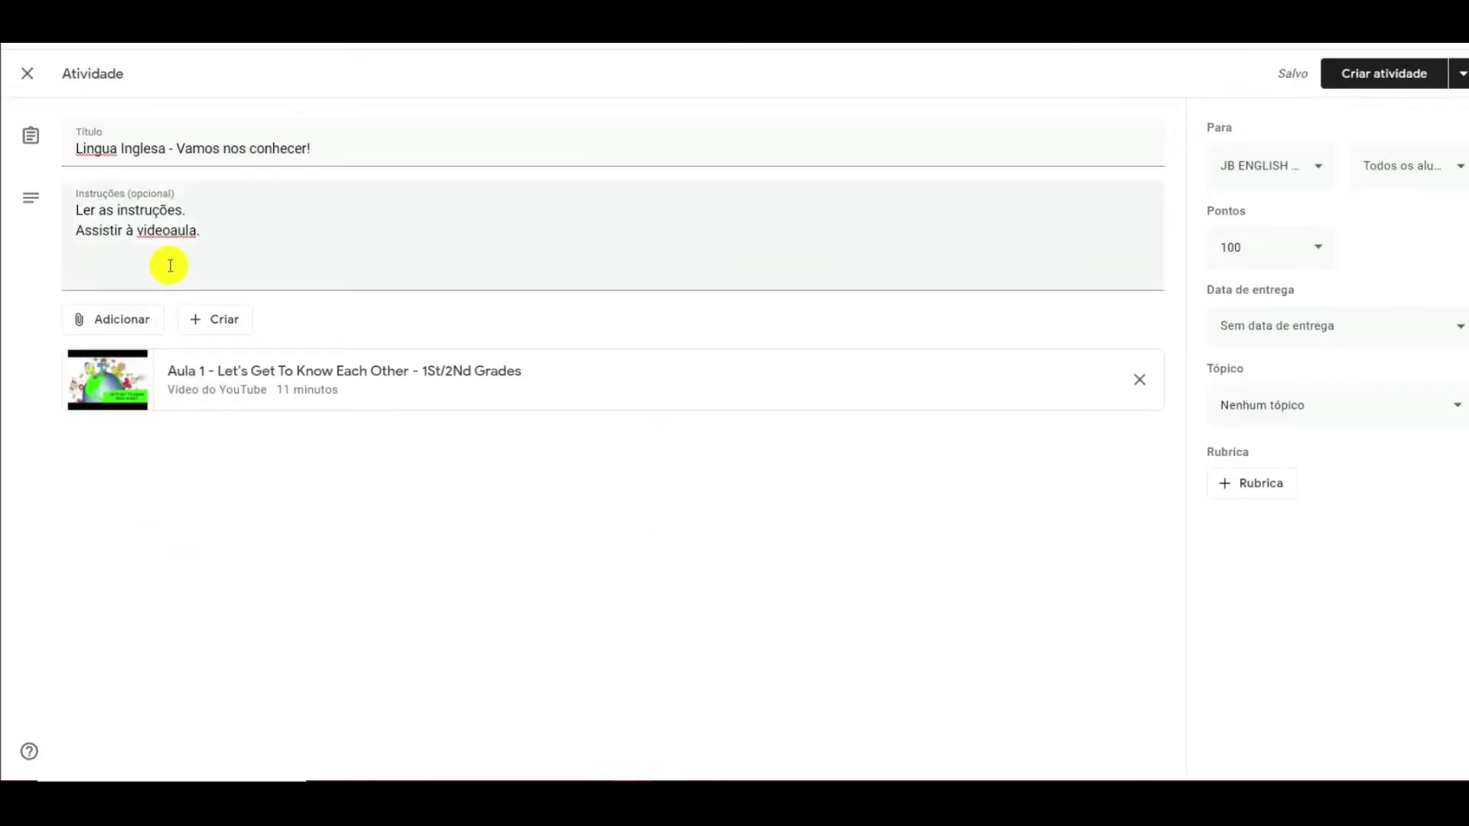
- Create a Google Docs document for the assignment with the question "O que você espera das aulas de língua inglesa?"
{"action": "left_click", "coordinate": [198, 327]}
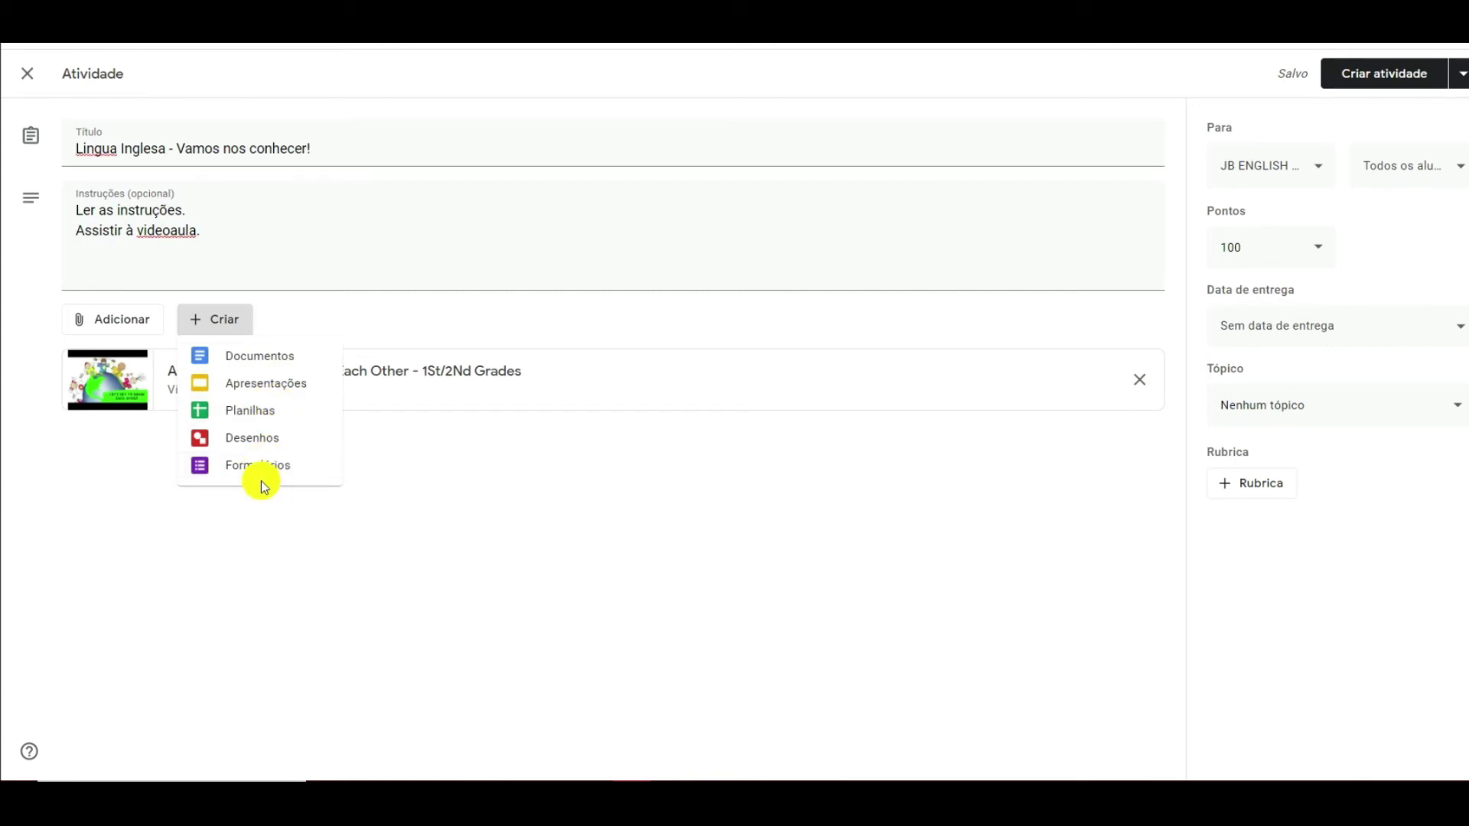
{"action": "left_click", "coordinate": [256, 354]}
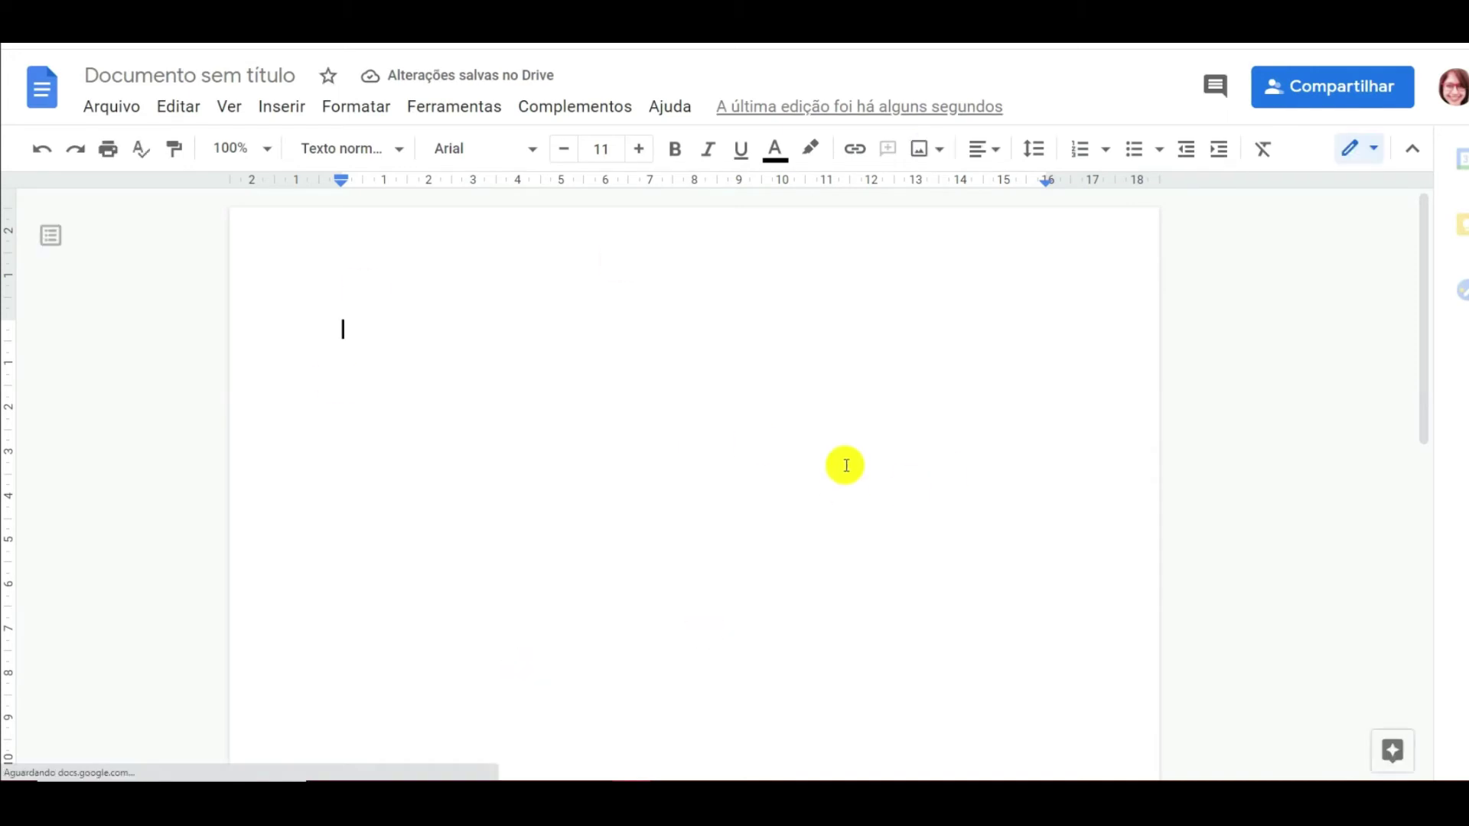
{"action": "scroll", "coordinate": [846, 466], "scroll_direction": "down", "scroll_amount": 1}
{"action": "type", "text": "O que e"}
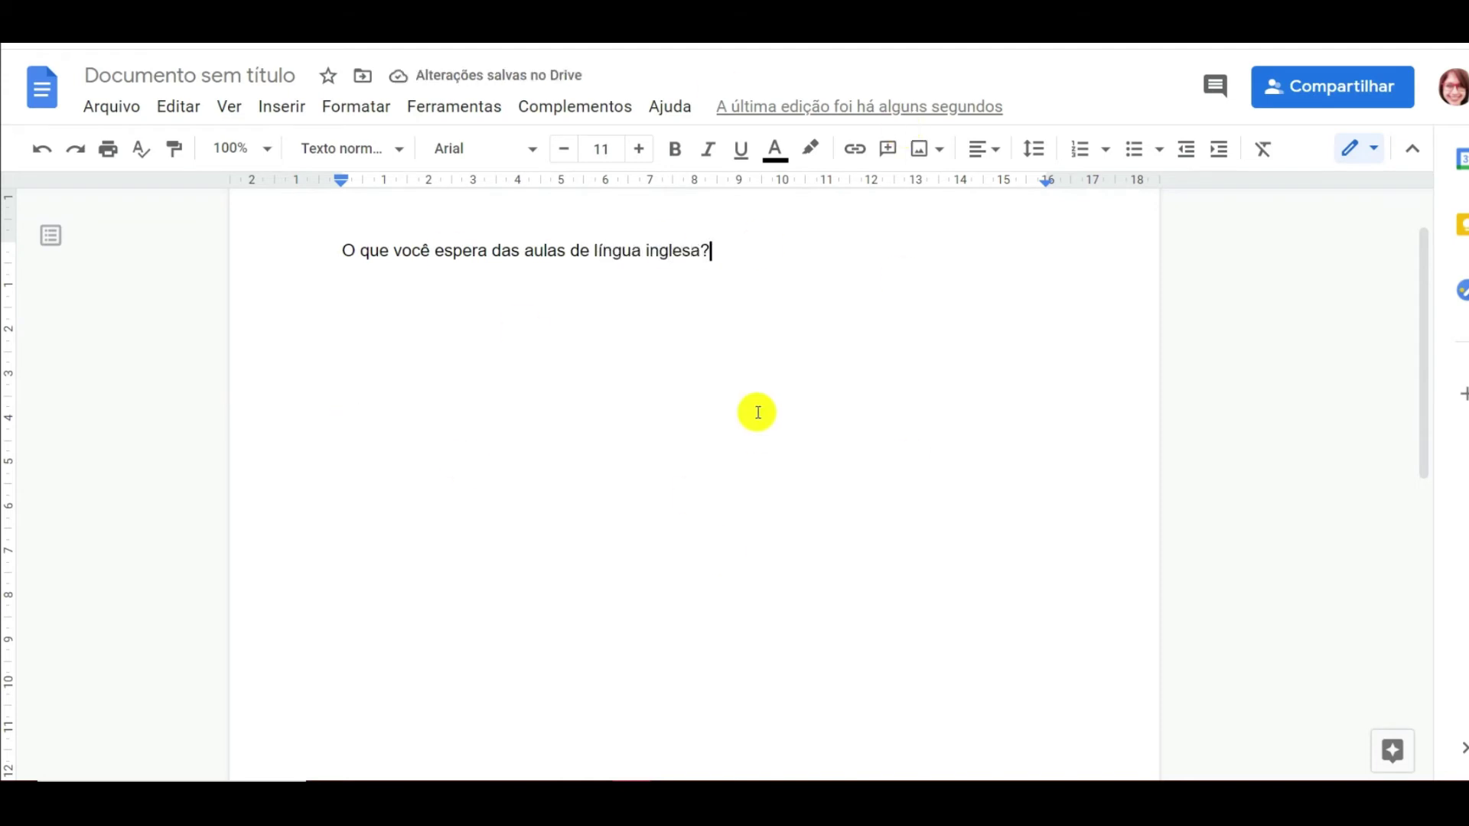
- Rename the document as "Atividade Teste" and set its student access in the assignment to "Fazer uma cópia para cada aluno"
{"action": "scroll", "coordinate": [757, 410], "scroll_direction": "up", "scroll_amount": 1}
{"action": "left_click", "coordinate": [272, 75]}
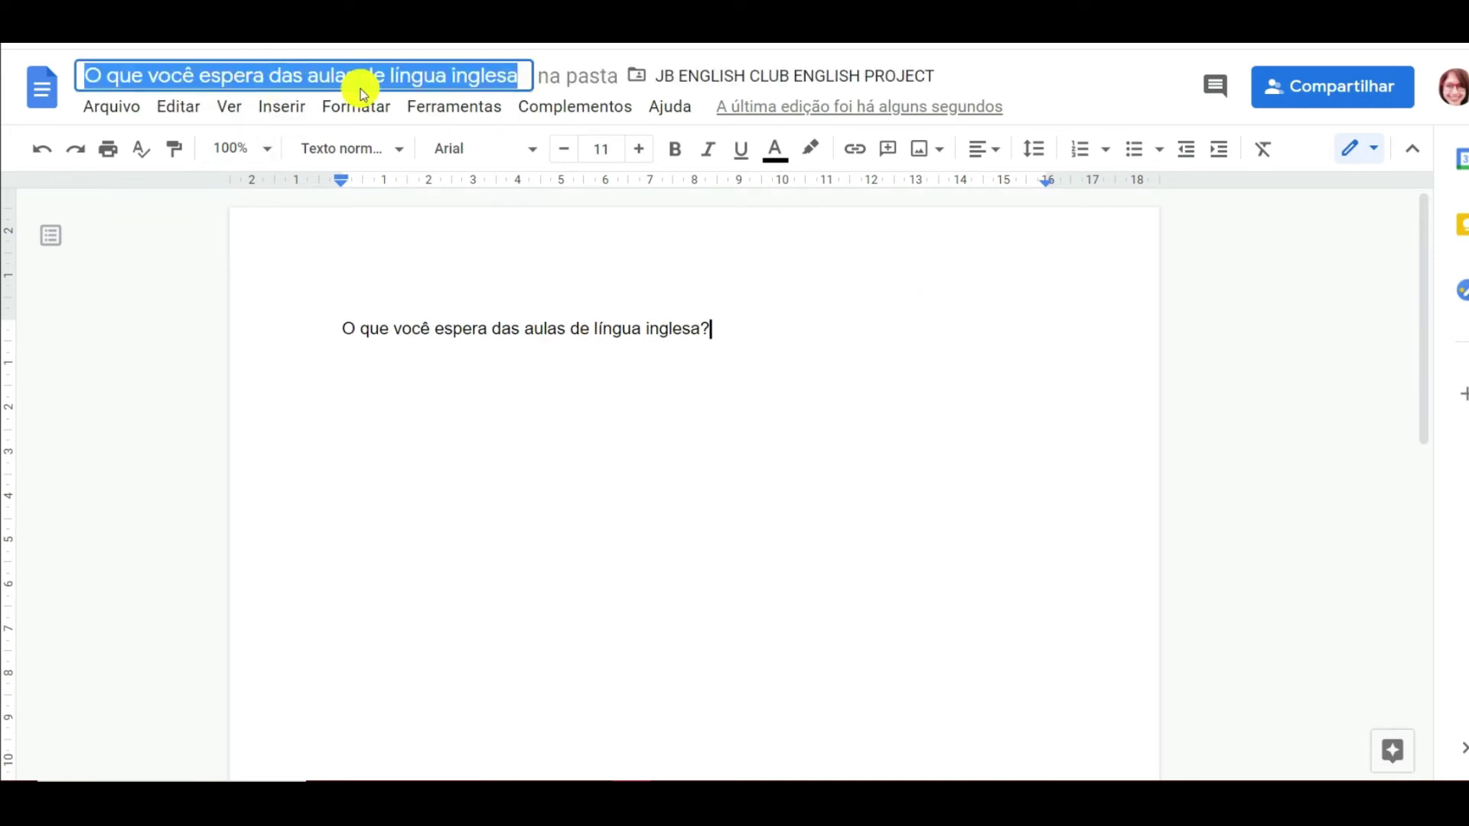
{"action": "type", "text": "Atividade Tes"}
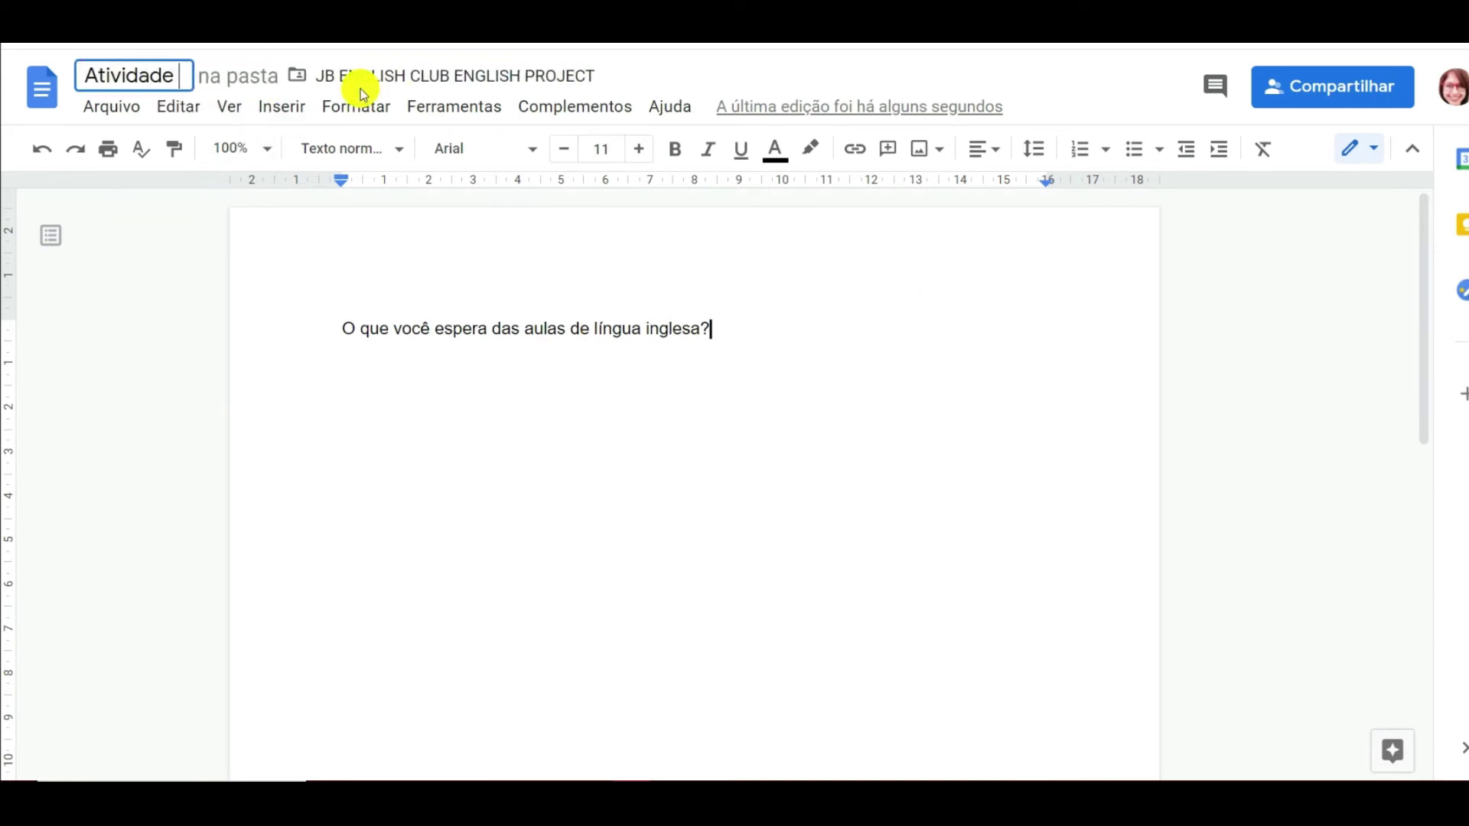
{"action": "type", "text": "te"}
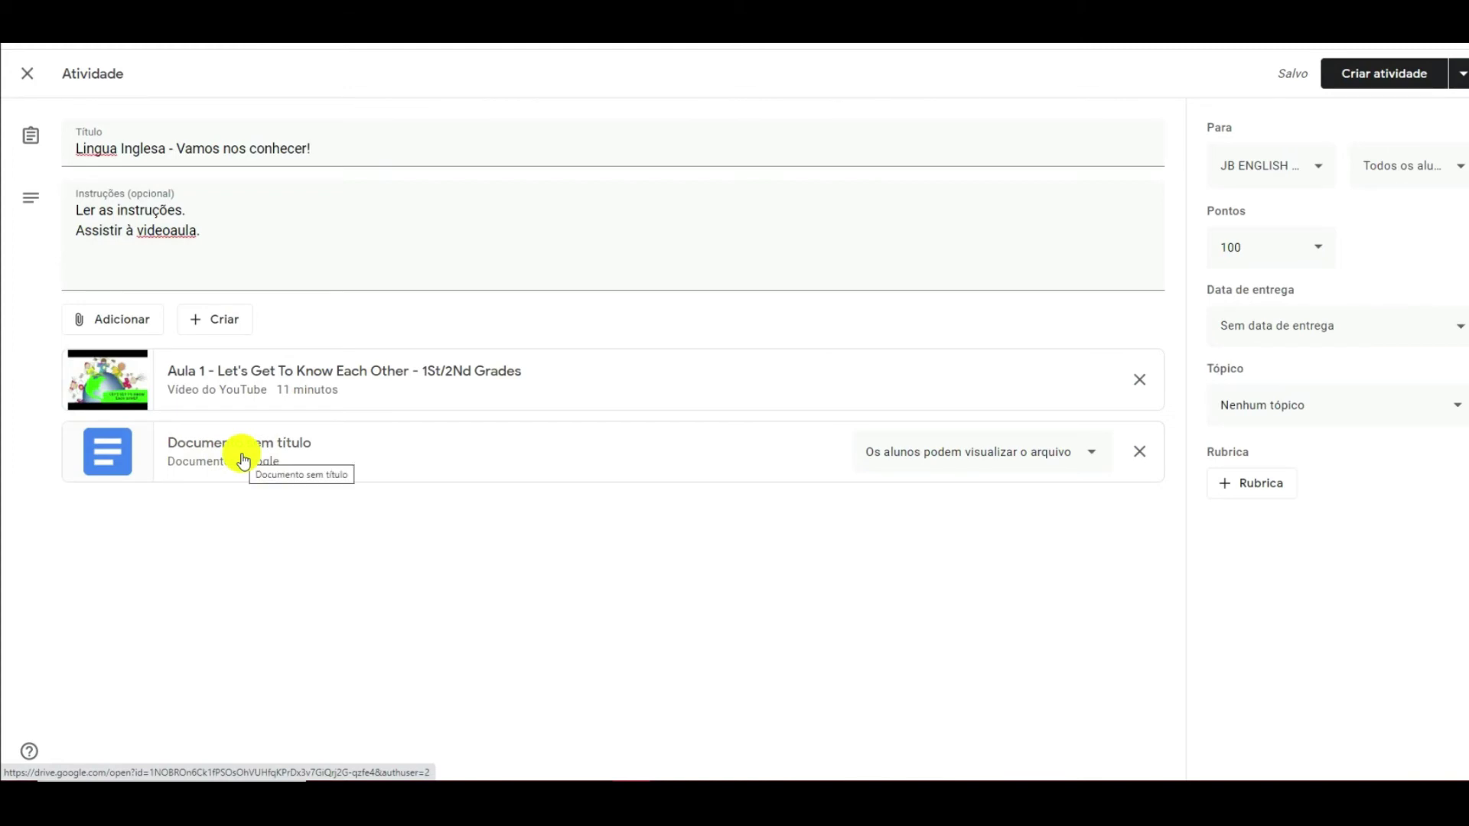
{"action": "left_click", "coordinate": [1091, 452]}
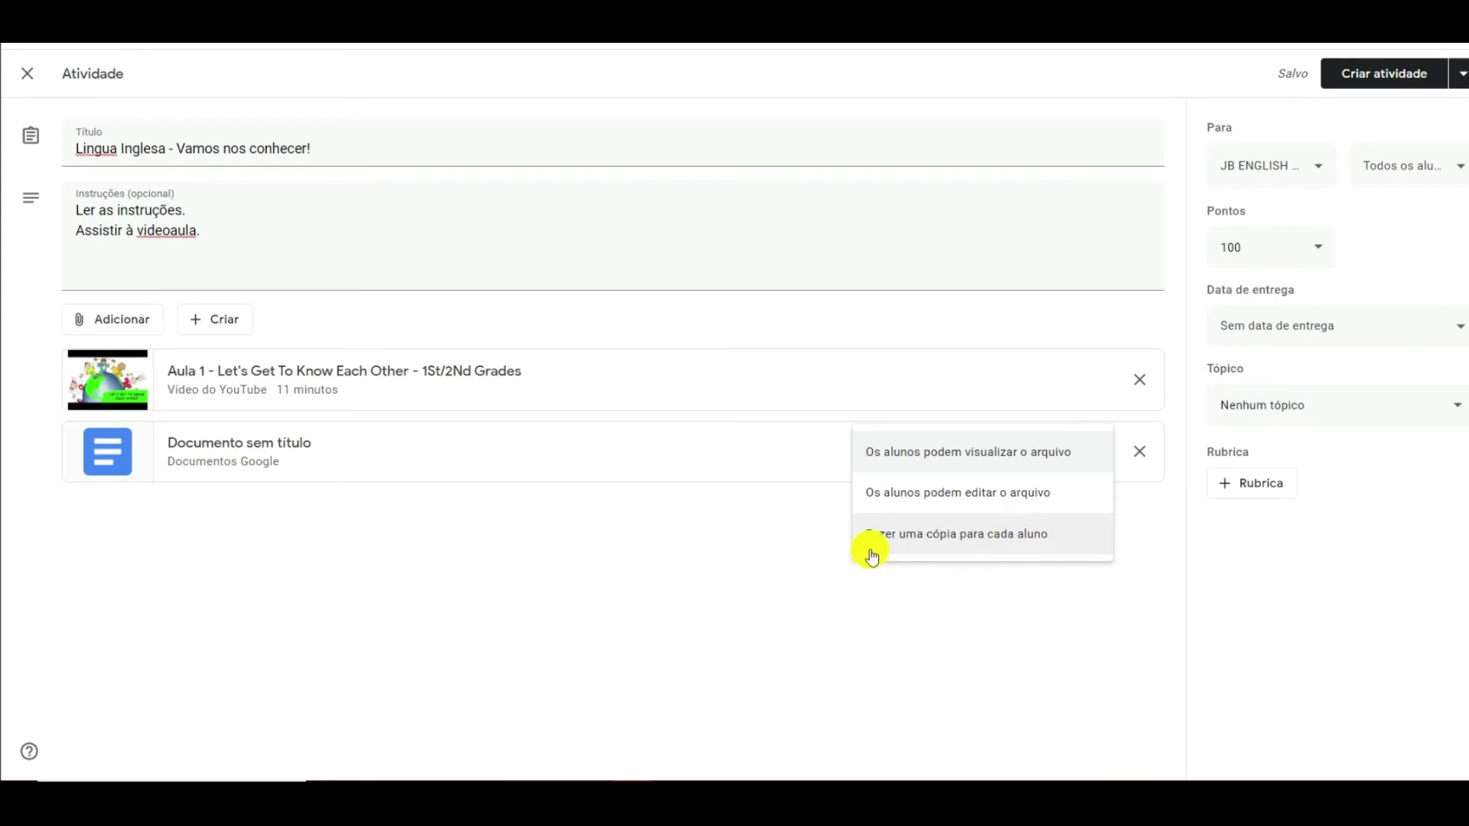
{"action": "left_click", "coordinate": [962, 536]}
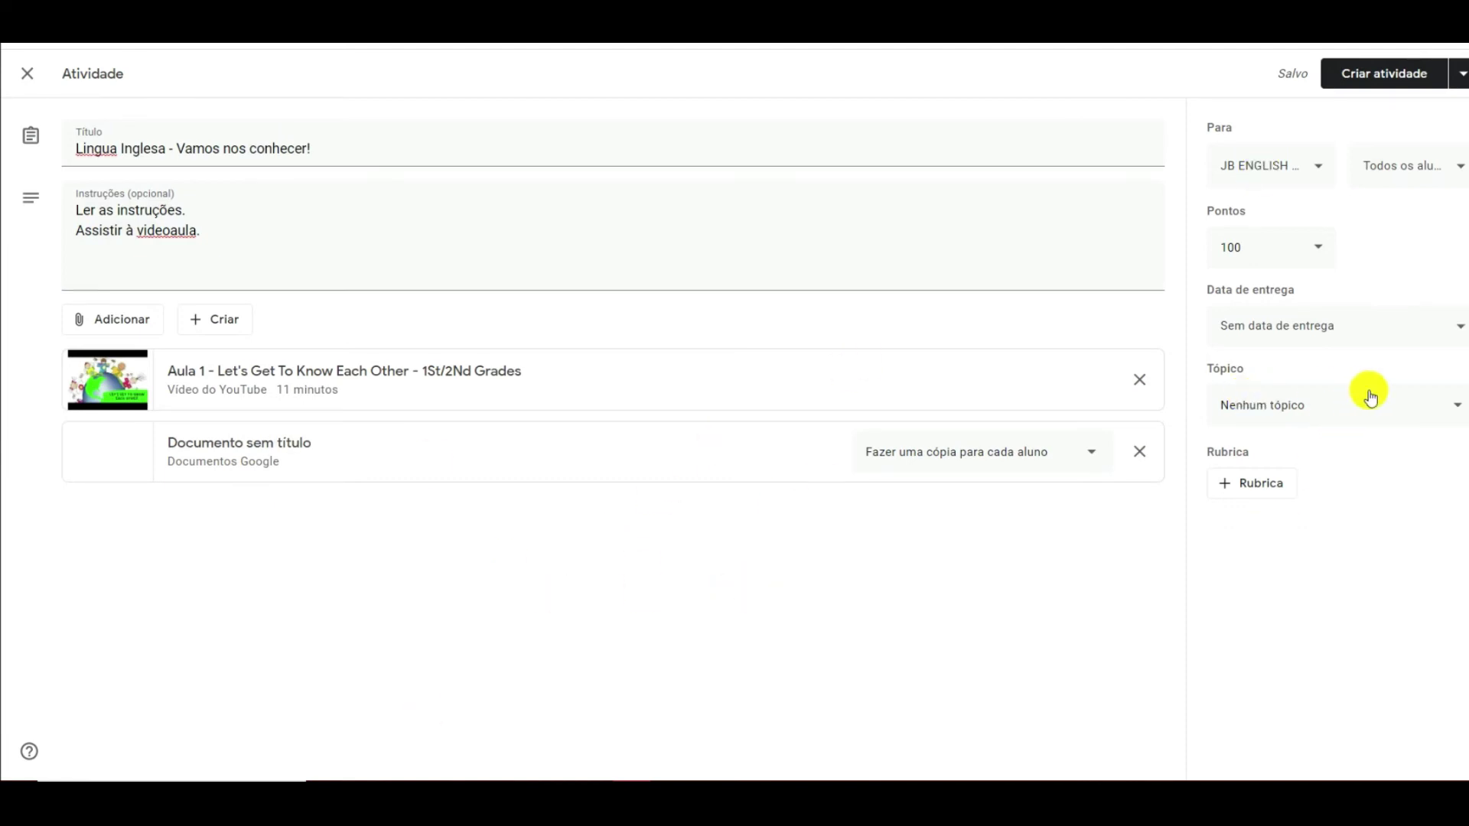
- Place the assignment under the existing topic "Novos exercícios - 10 de fevereiro"
{"action": "left_click", "coordinate": [1428, 414]}
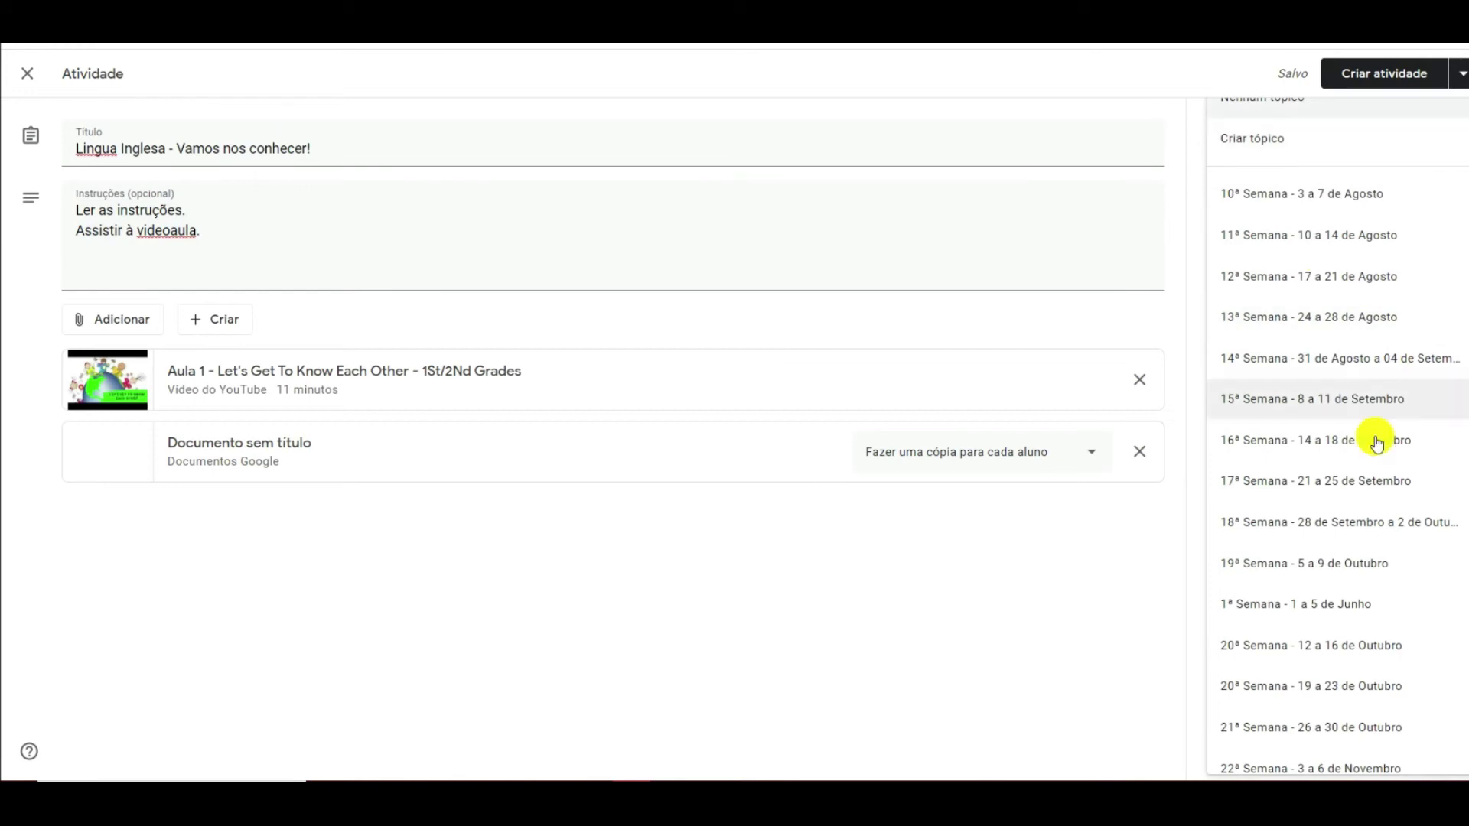
{"action": "scroll", "coordinate": [1347, 179], "scroll_direction": "down", "scroll_amount": 6}
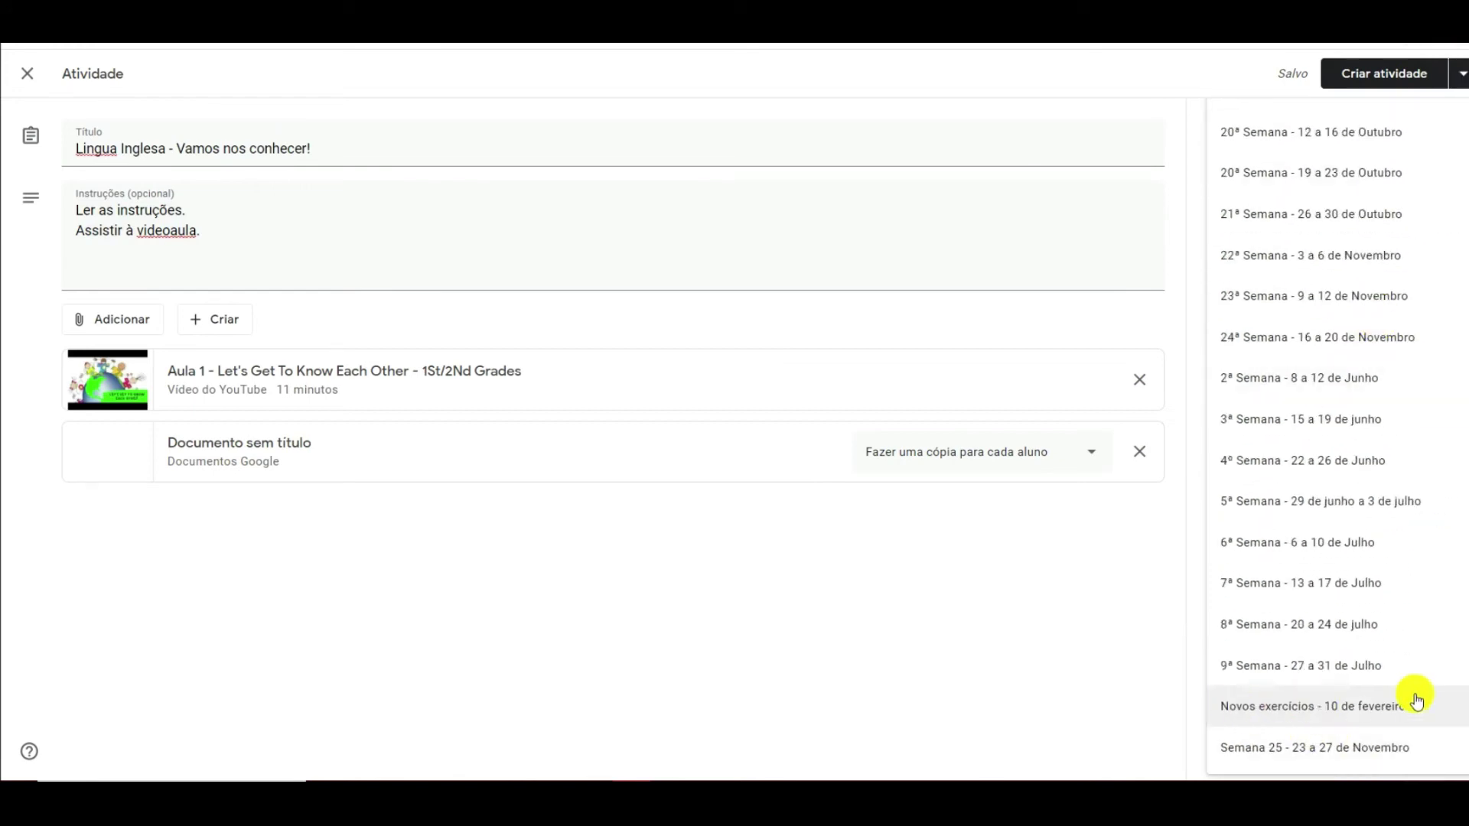
{"action": "left_click", "coordinate": [1314, 708]}
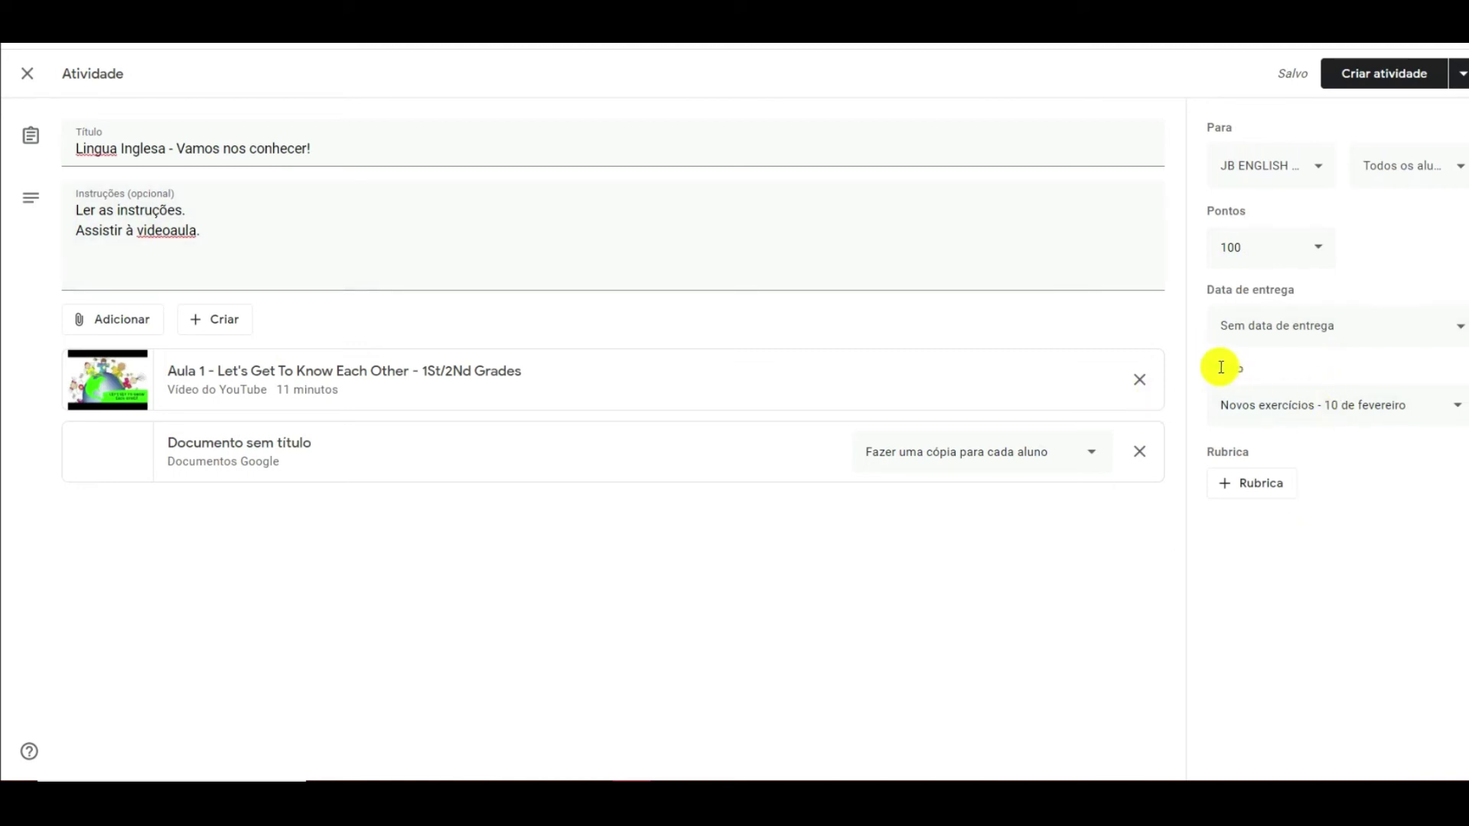
- Create a new topic named "Exercícios da Semana" for the assignment
{"action": "left_click", "coordinate": [1424, 413]}
{"action": "scroll", "coordinate": [1262, 147], "scroll_direction": "up", "scroll_amount": 6}
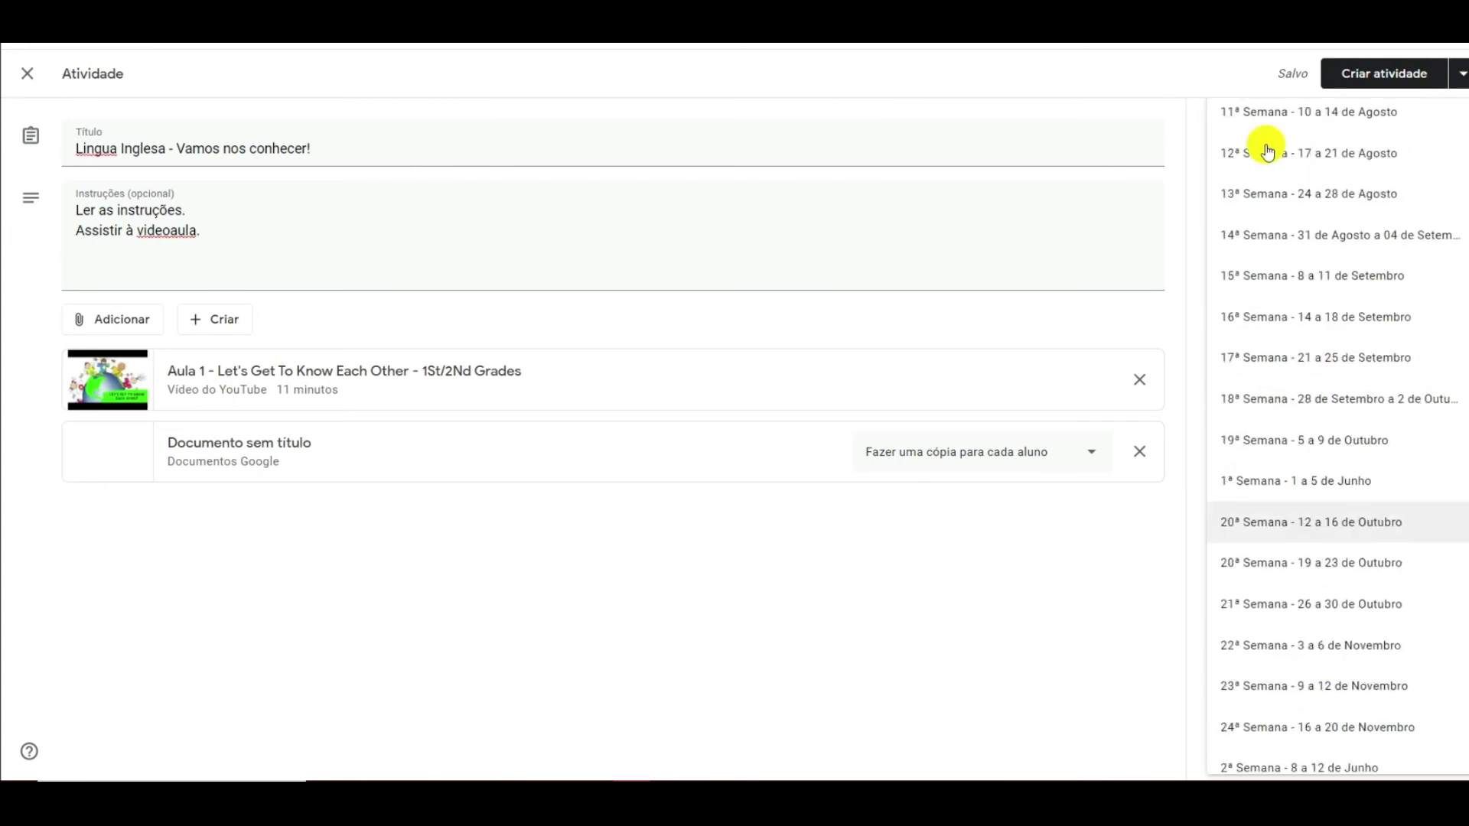
{"action": "left_click", "coordinate": [1259, 138]}
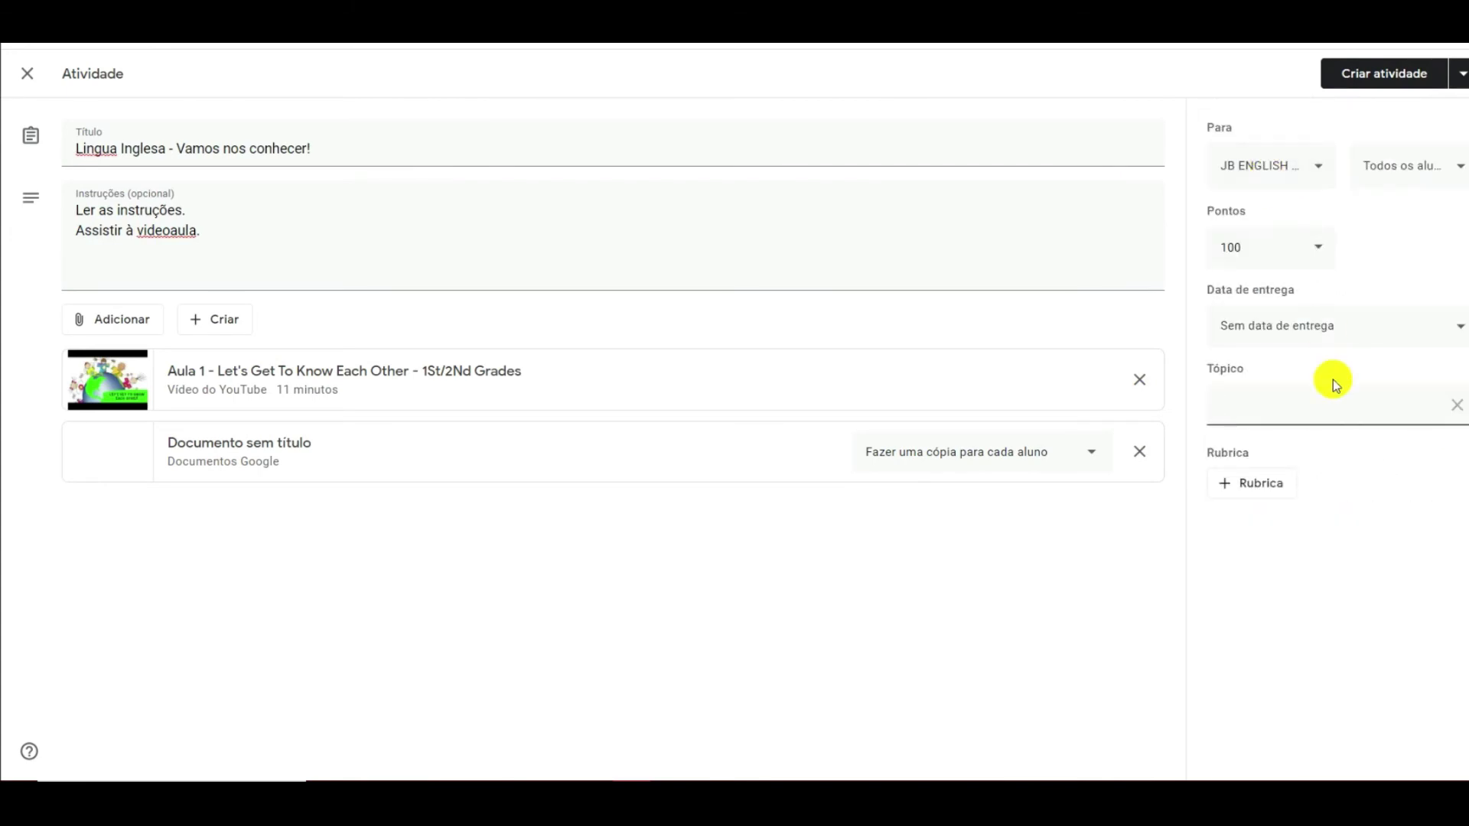
{"action": "type", "text": "Exercícios da Semana"}
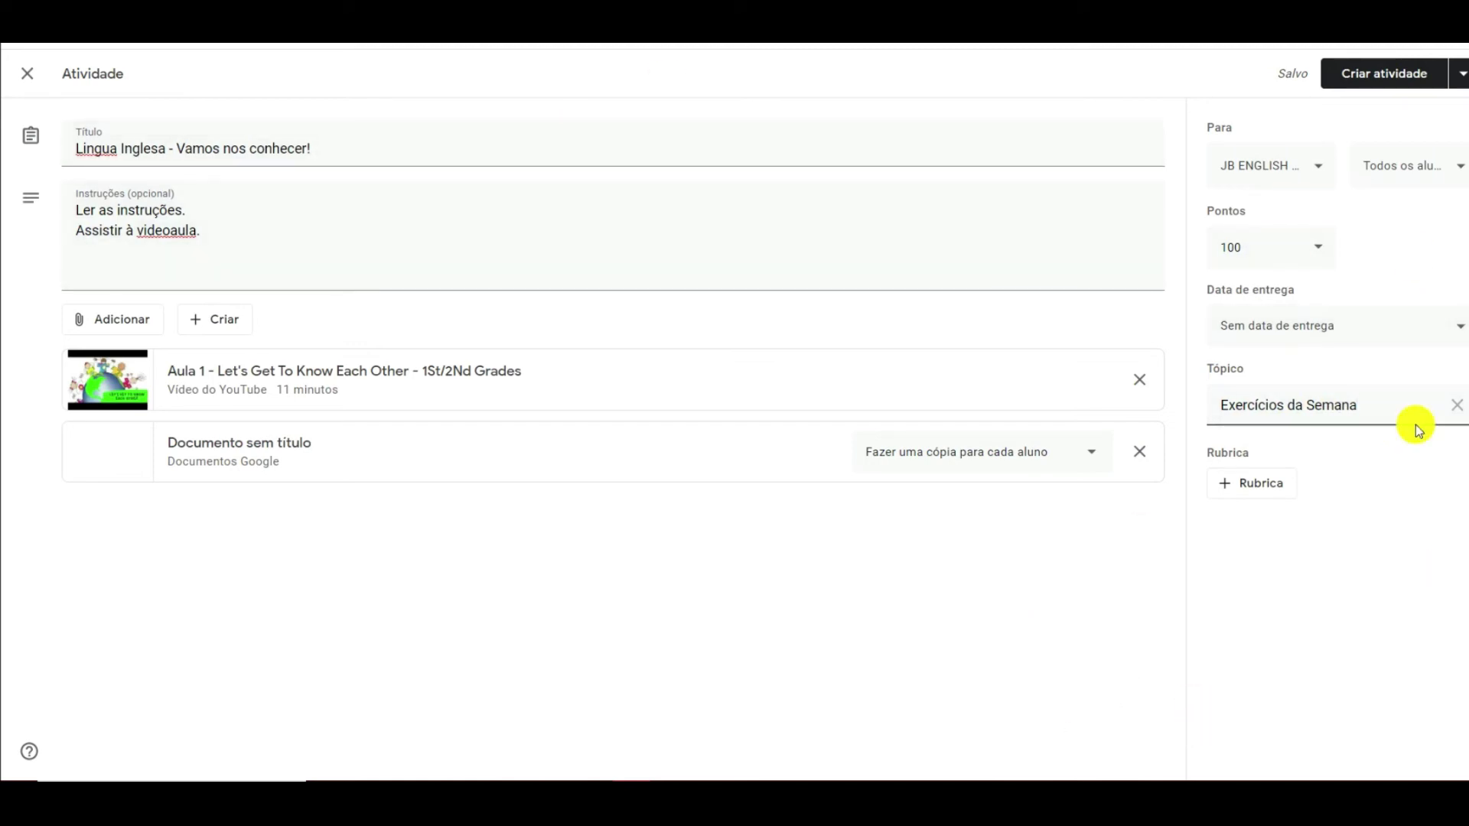
- Try a due date of 10 February 2021 for the assignment and clear it again
{"action": "left_click", "coordinate": [1380, 325]}
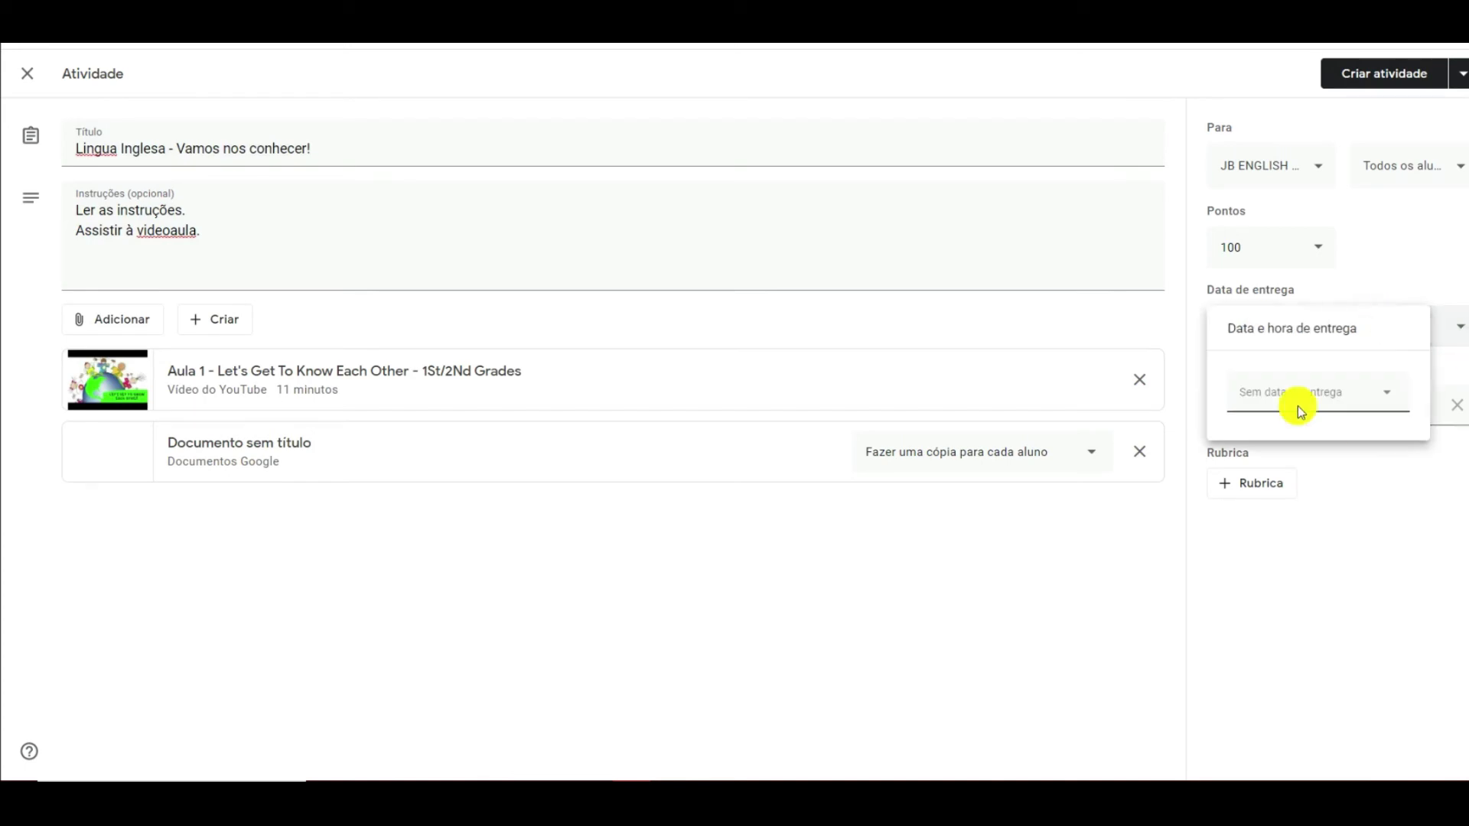
{"action": "left_click", "coordinate": [1395, 392]}
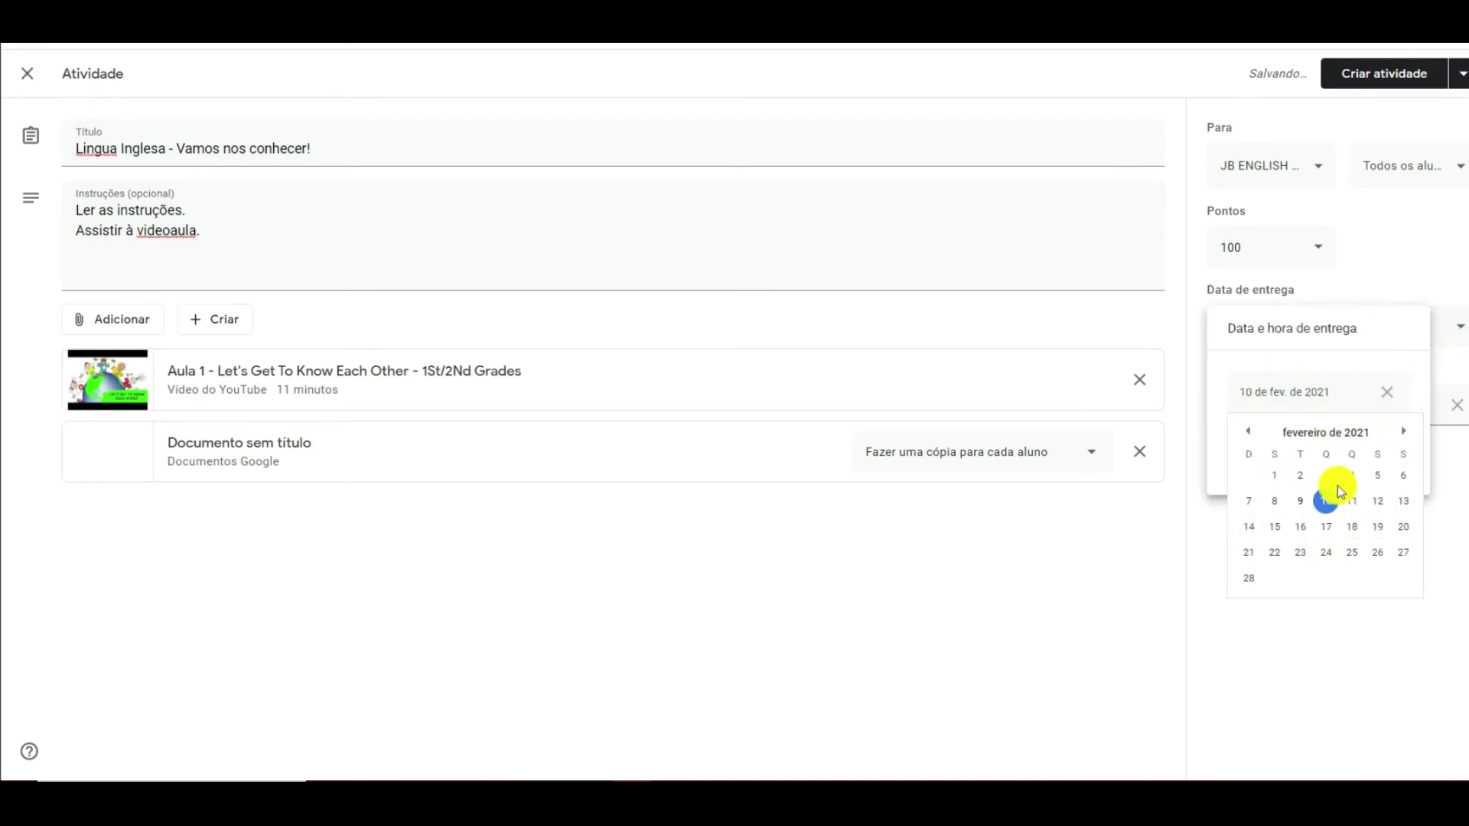
{"action": "left_click", "coordinate": [1386, 391]}
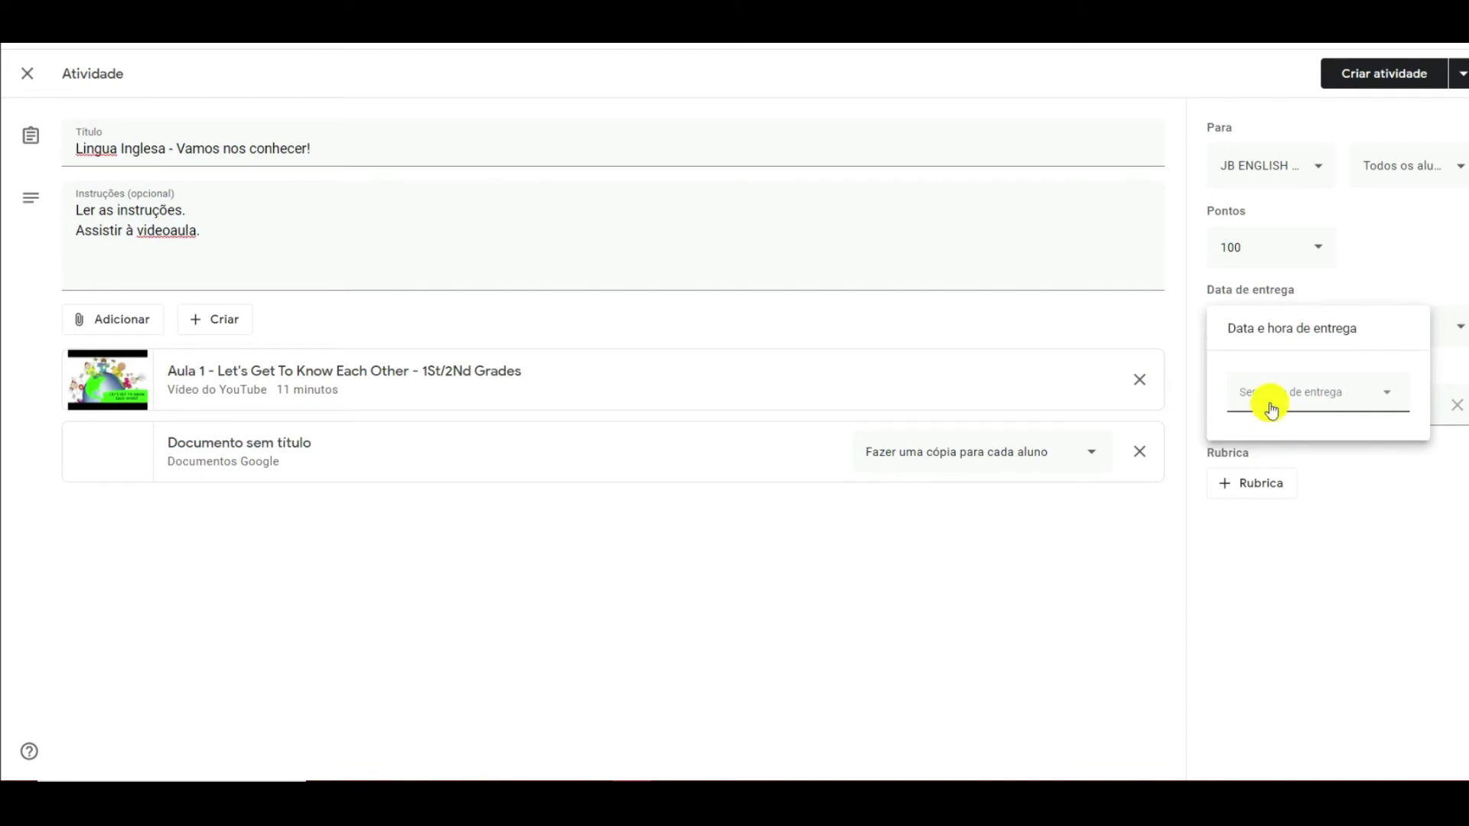
- Try 10 points for the assignment, then make it ungraded with "Sem nota"
{"action": "left_click", "coordinate": [1247, 243]}
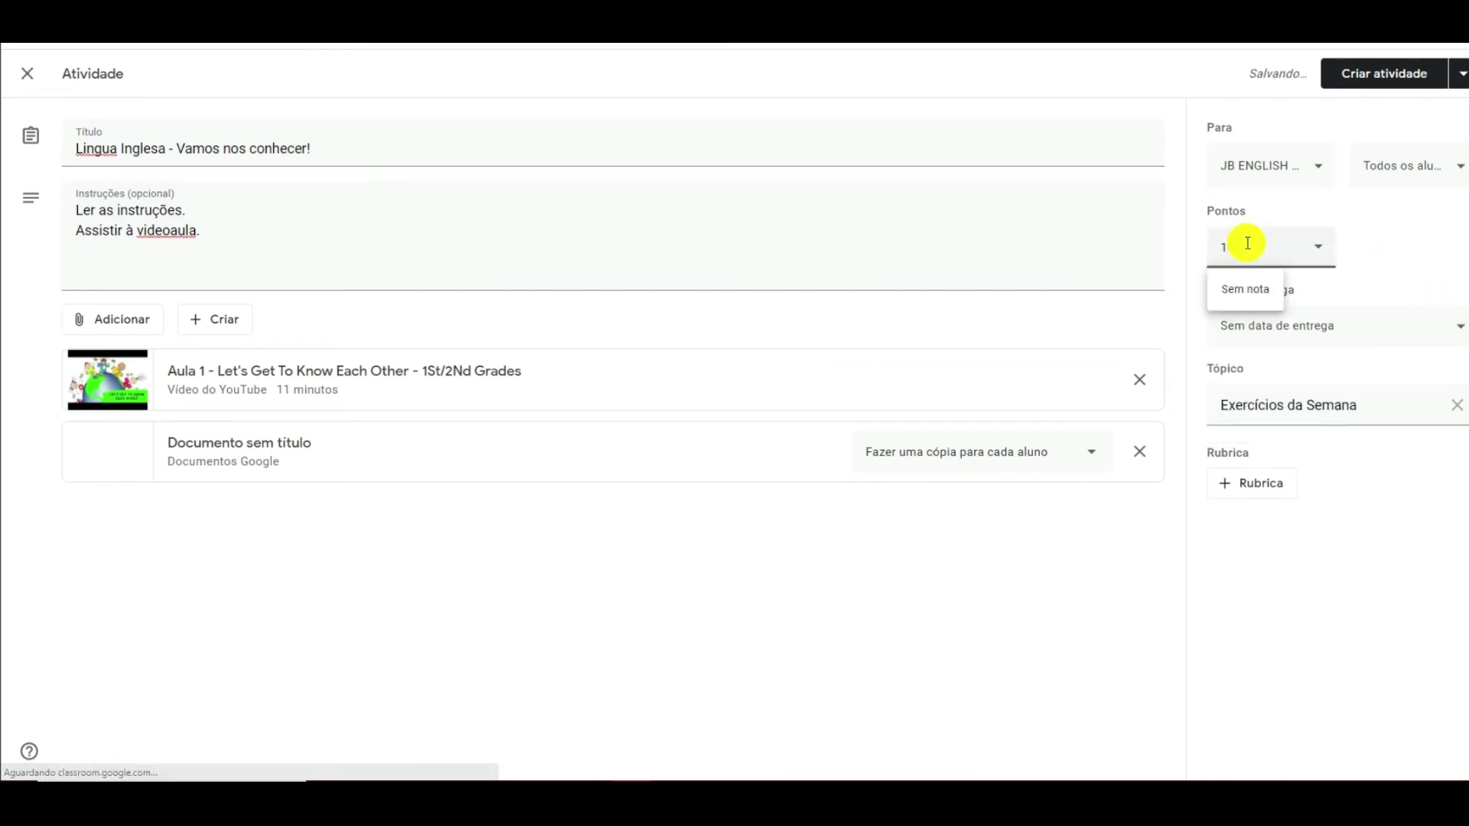
{"action": "double_click", "coordinate": [1246, 243]}
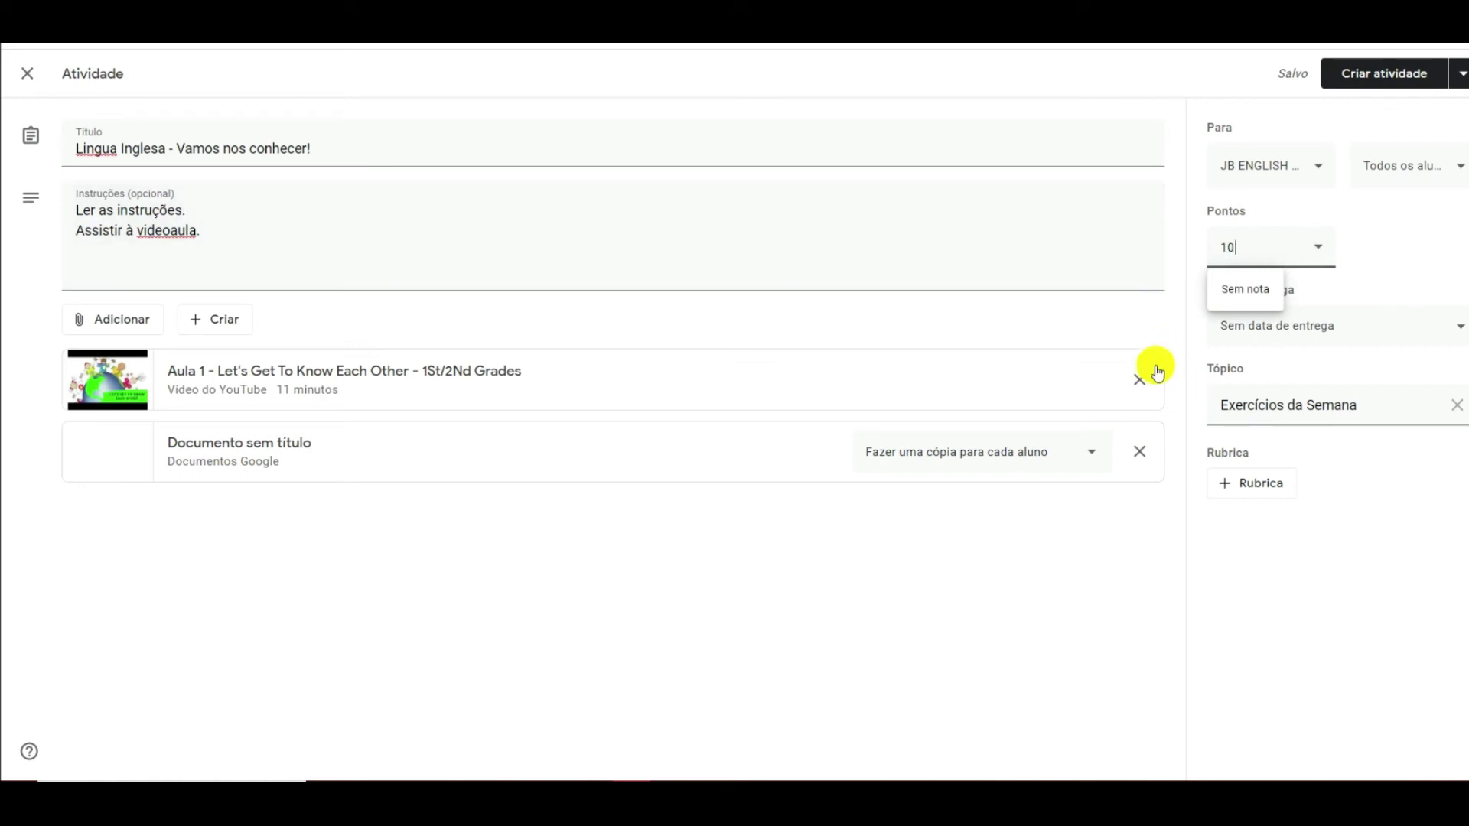
{"action": "left_click", "coordinate": [1253, 298]}
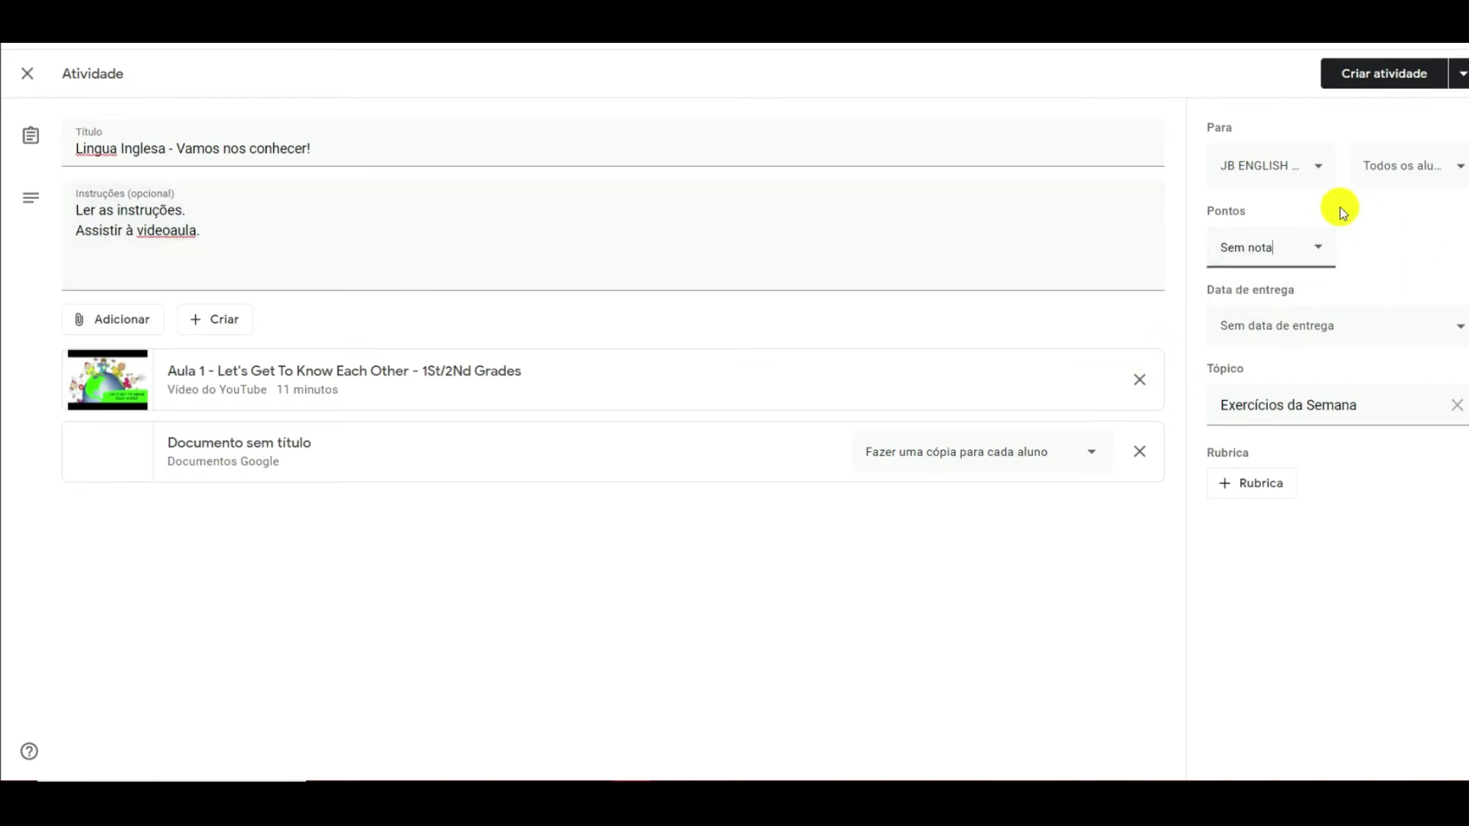
- Assign the activity to only the first two students in the class list instead of all students
{"action": "left_click", "coordinate": [1440, 168]}
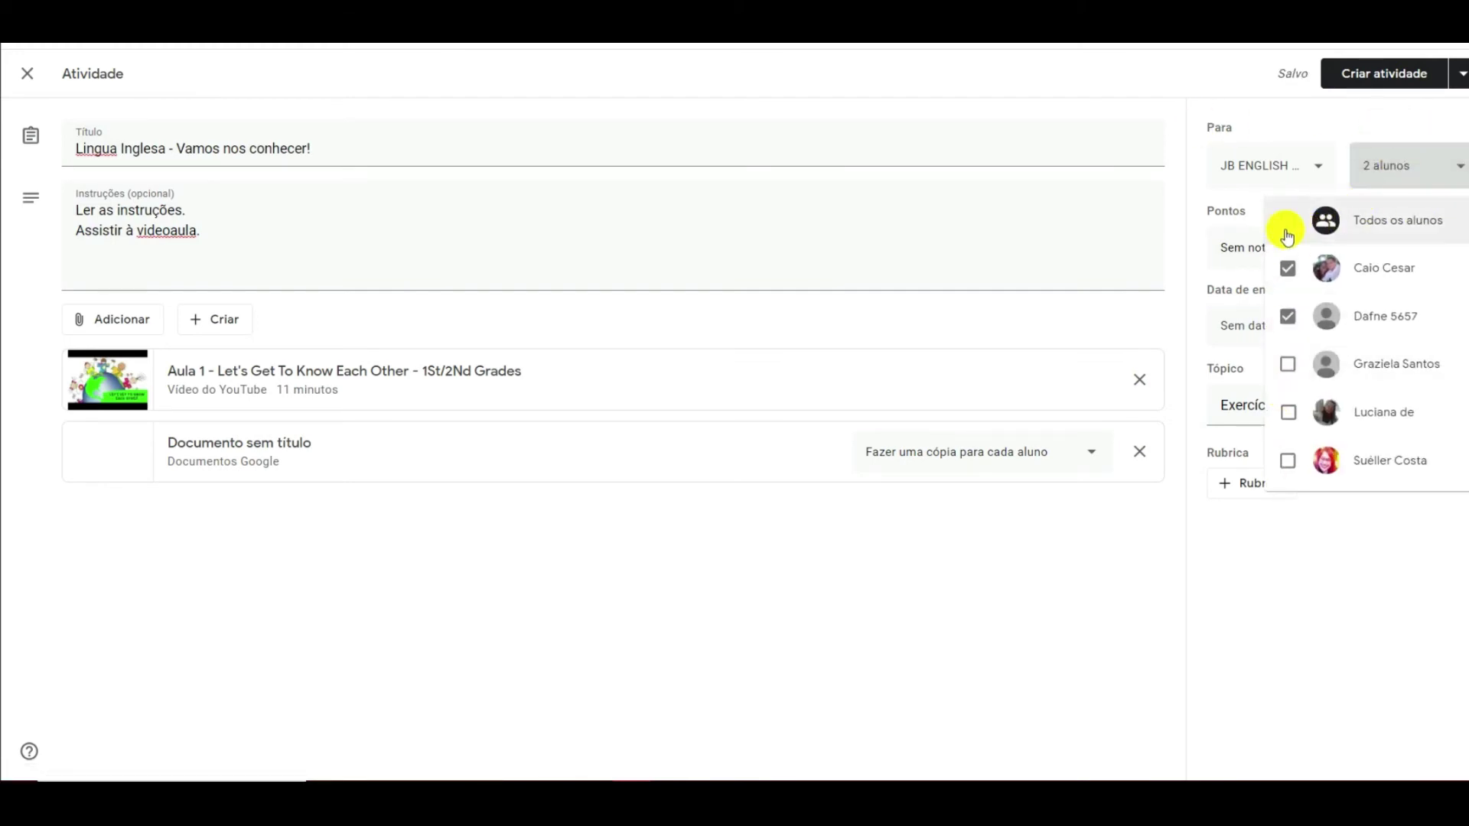
{"action": "left_click", "coordinate": [1289, 221]}
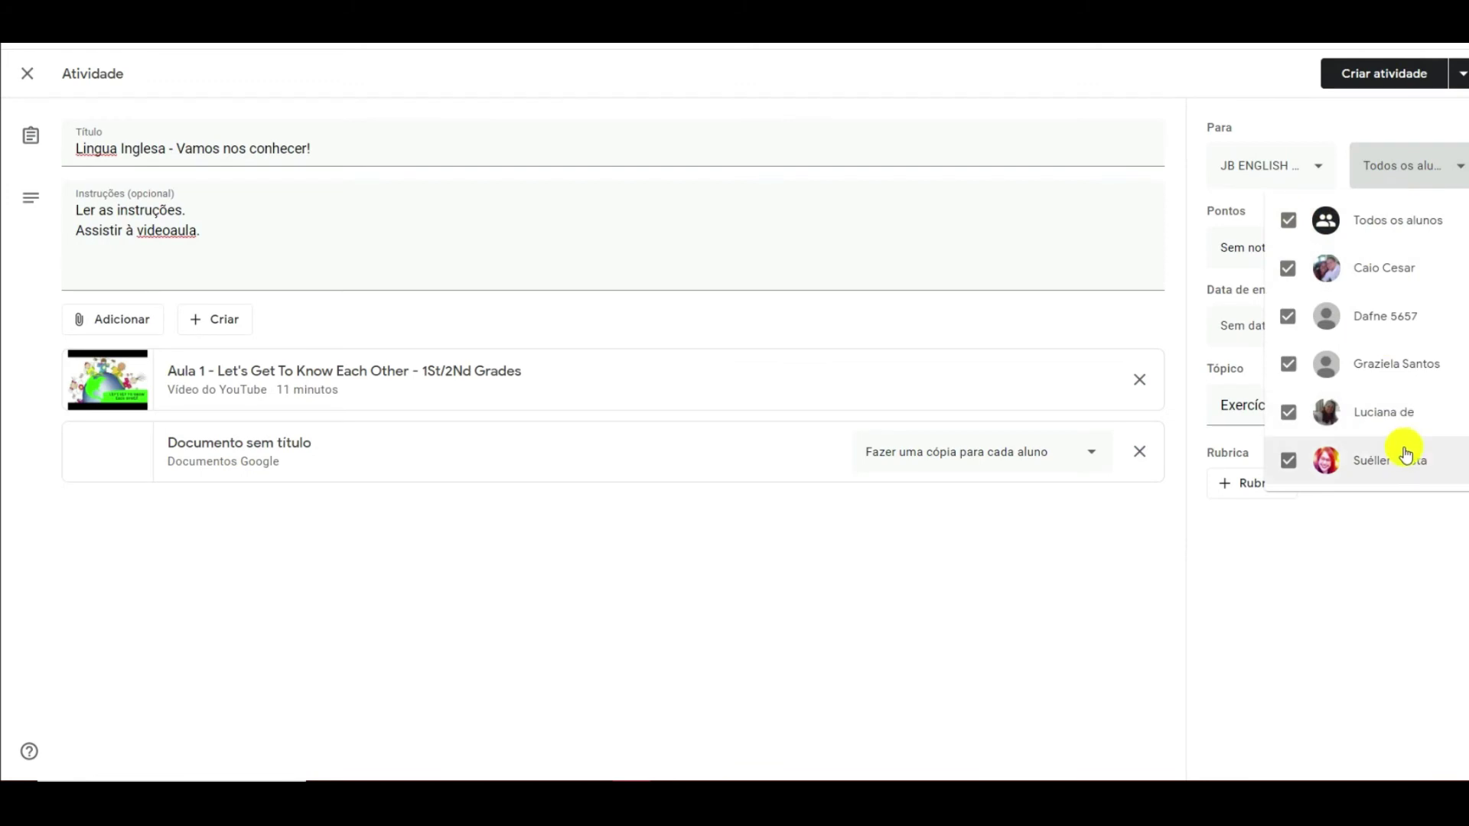
{"action": "left_click", "coordinate": [1289, 221]}
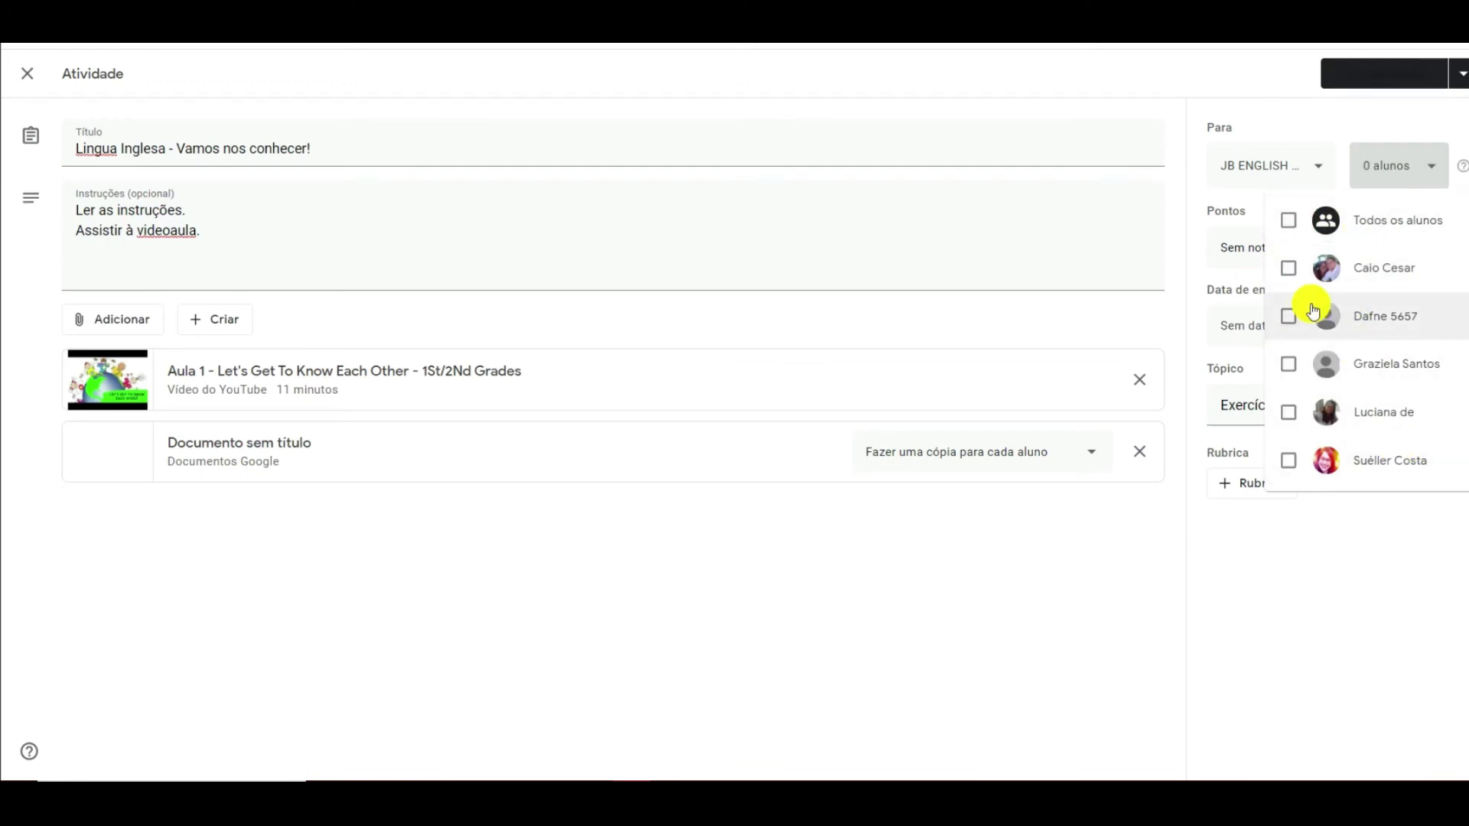
{"action": "left_click", "coordinate": [1291, 267]}
{"action": "left_click", "coordinate": [1290, 317]}
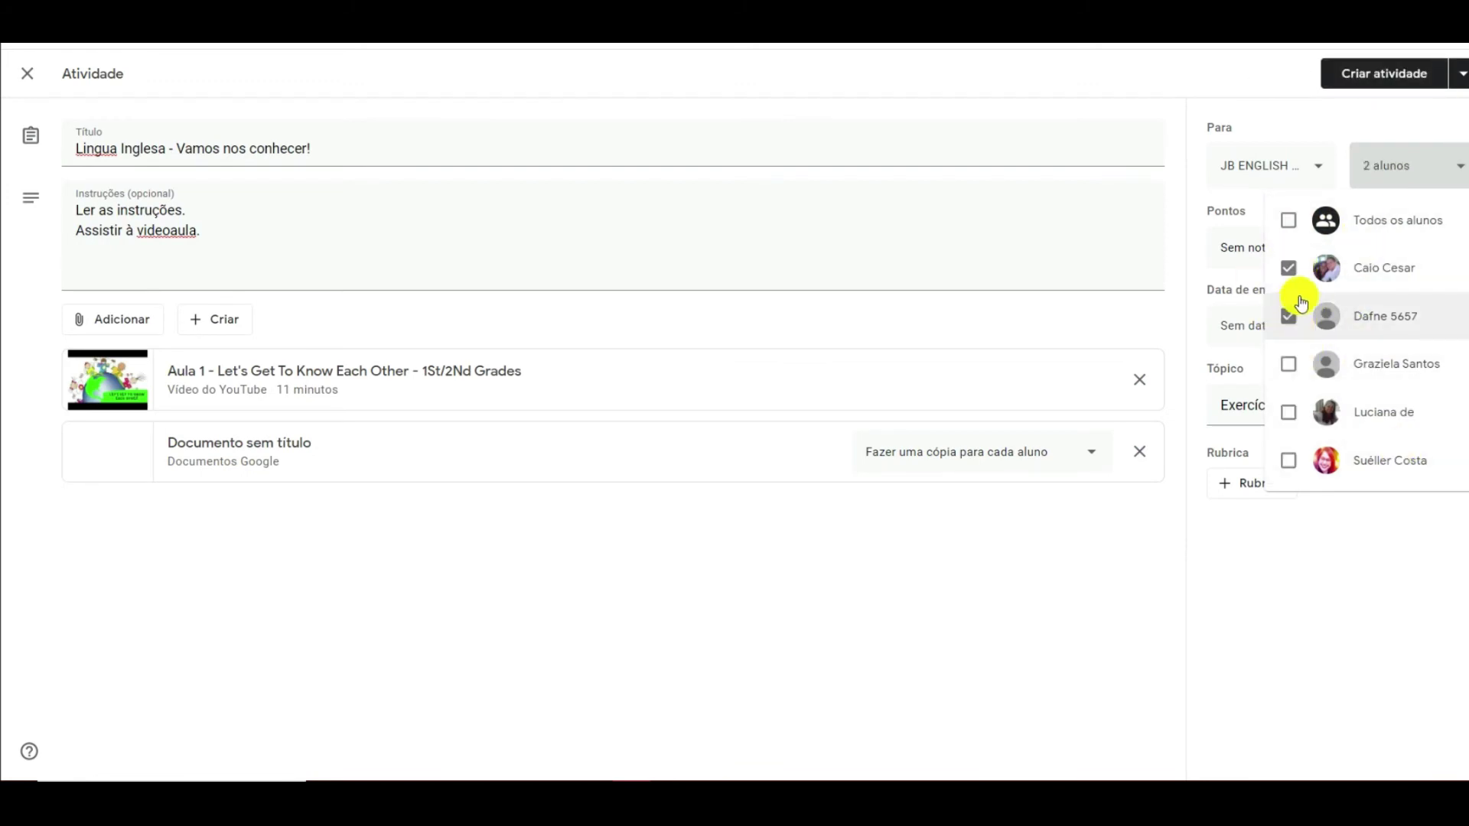
{"action": "left_click", "coordinate": [1403, 609]}
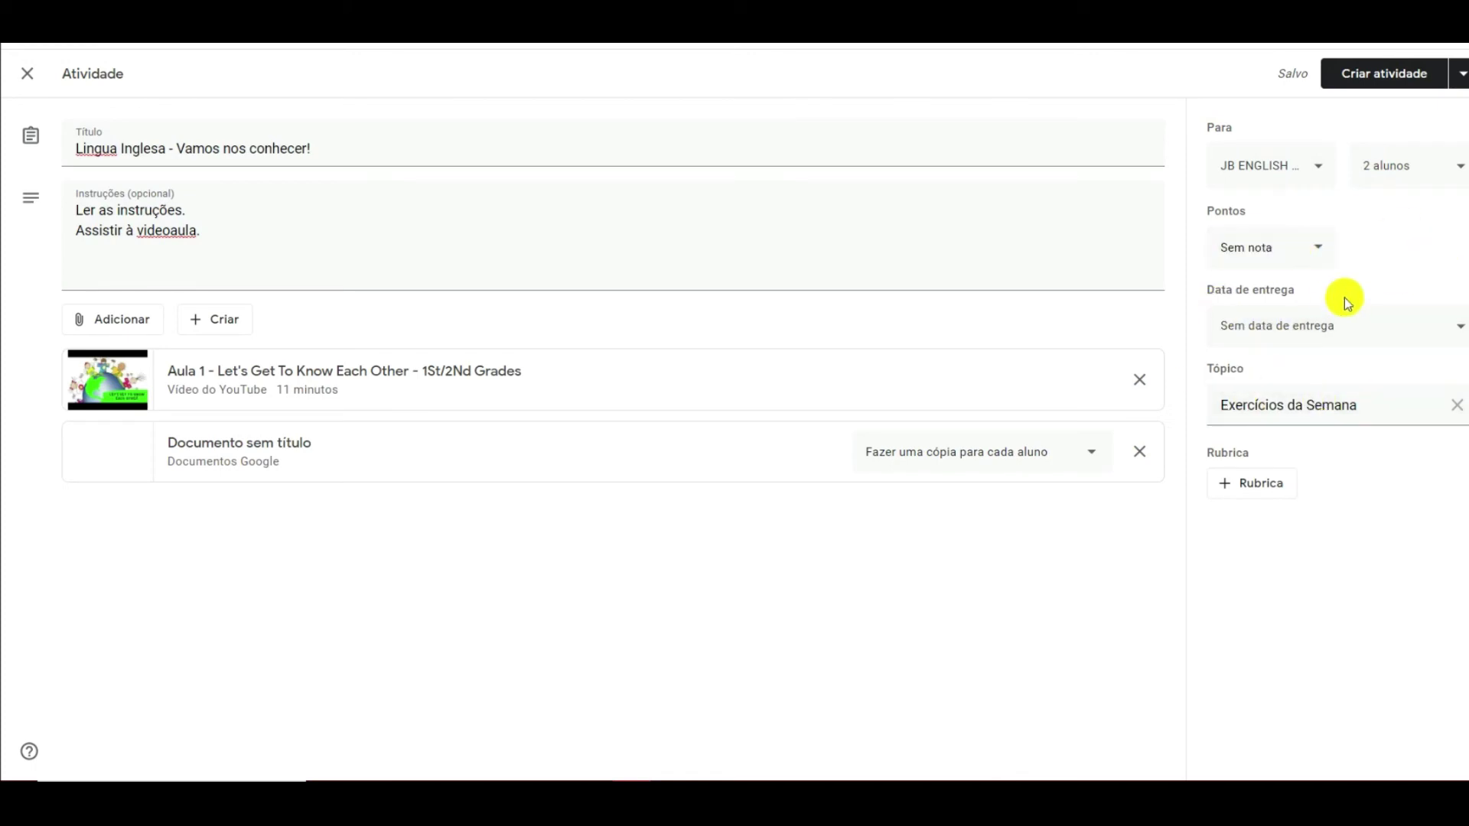
- Set the assignment's due date to 11 February 2021
{"action": "left_click", "coordinate": [1352, 331]}
{"action": "left_click", "coordinate": [1376, 401]}
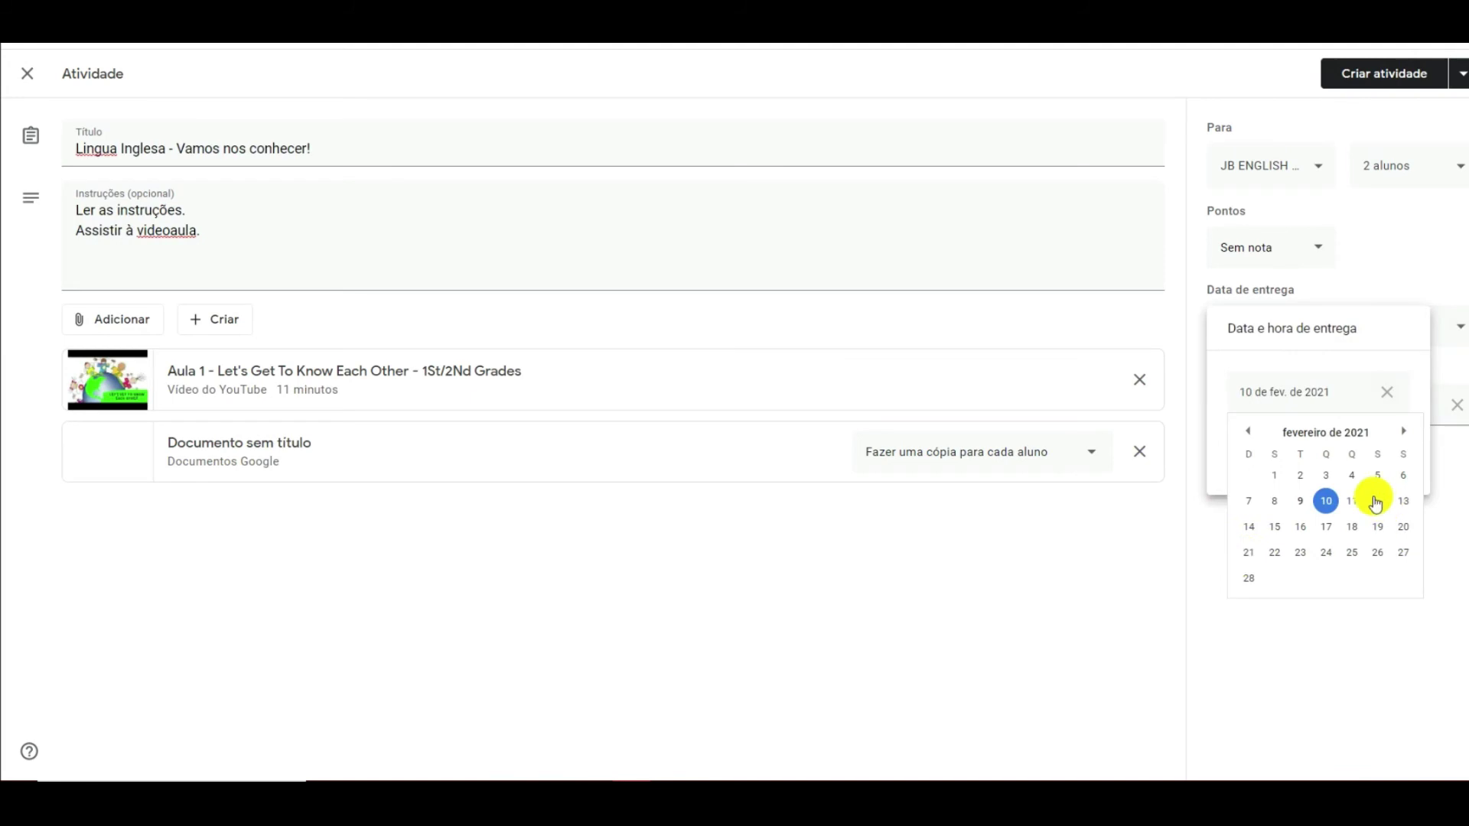
{"action": "left_click", "coordinate": [1349, 498]}
{"action": "left_click", "coordinate": [1328, 628]}
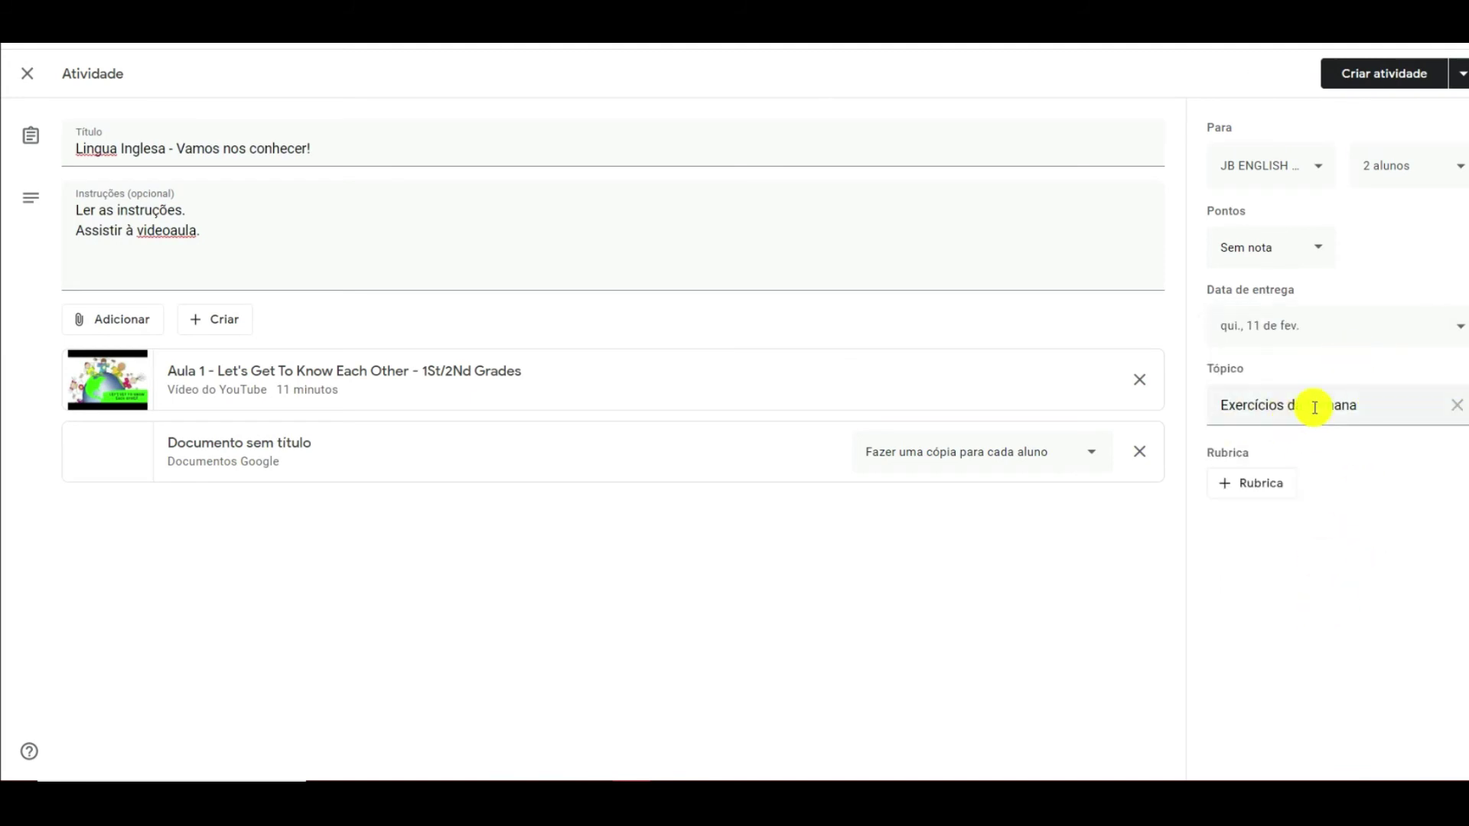
- Review the options for adding a rubric without choosing one, and publish the assignment to the class
{"action": "left_click", "coordinate": [1251, 483]}
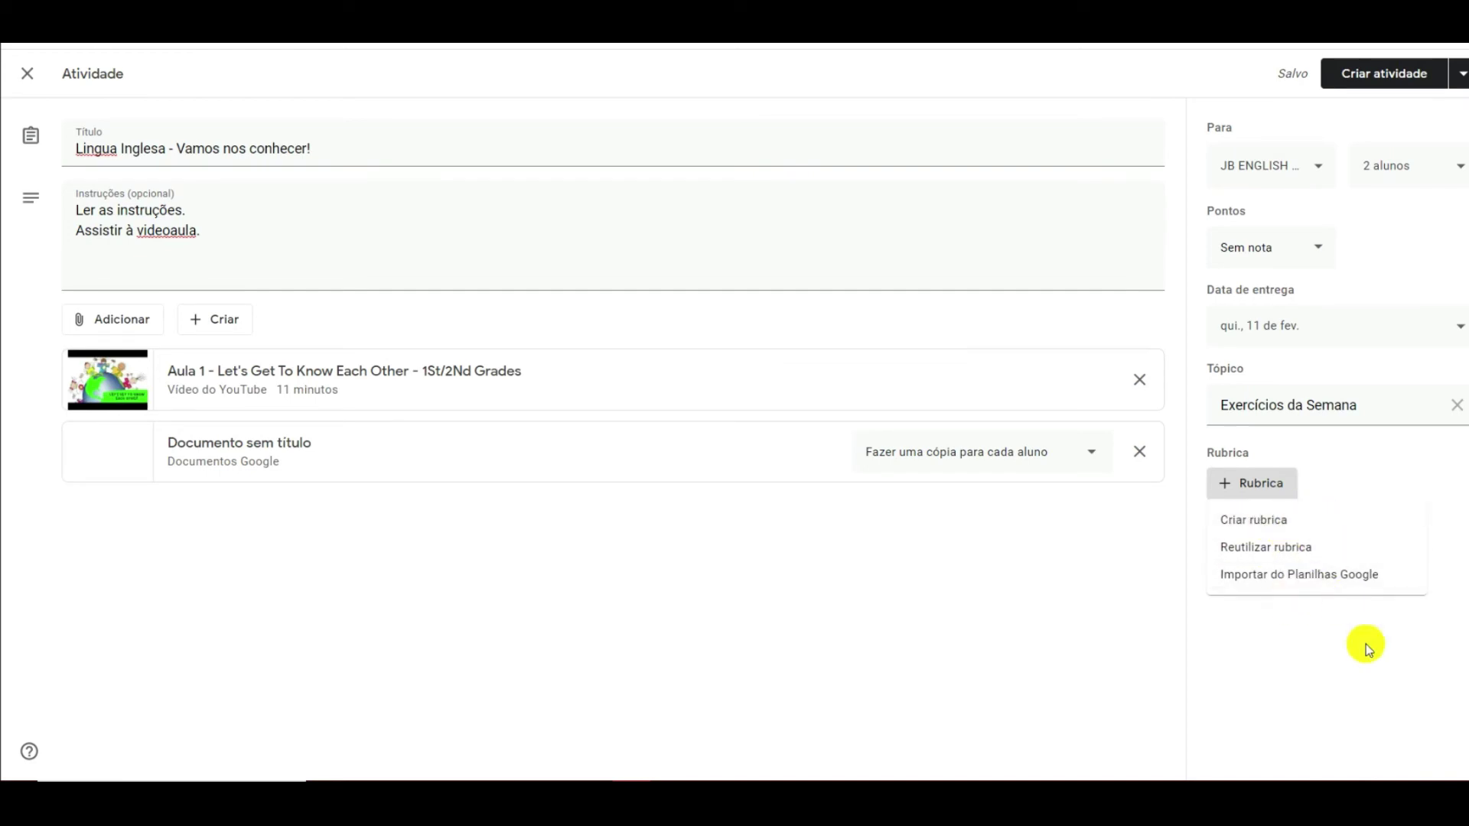
{"action": "left_click", "coordinate": [1320, 658]}
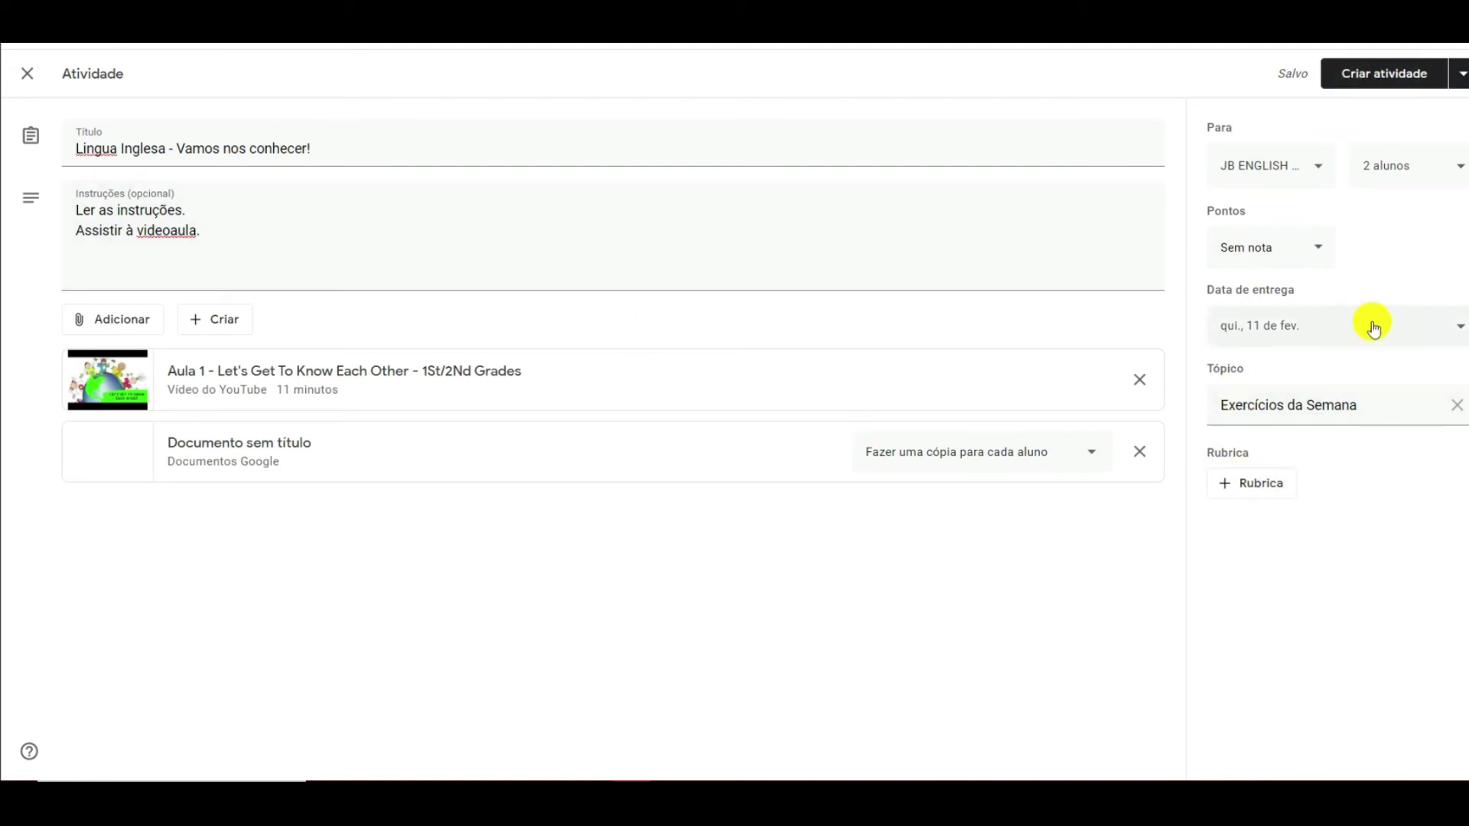
{"action": "left_click", "coordinate": [1350, 66]}
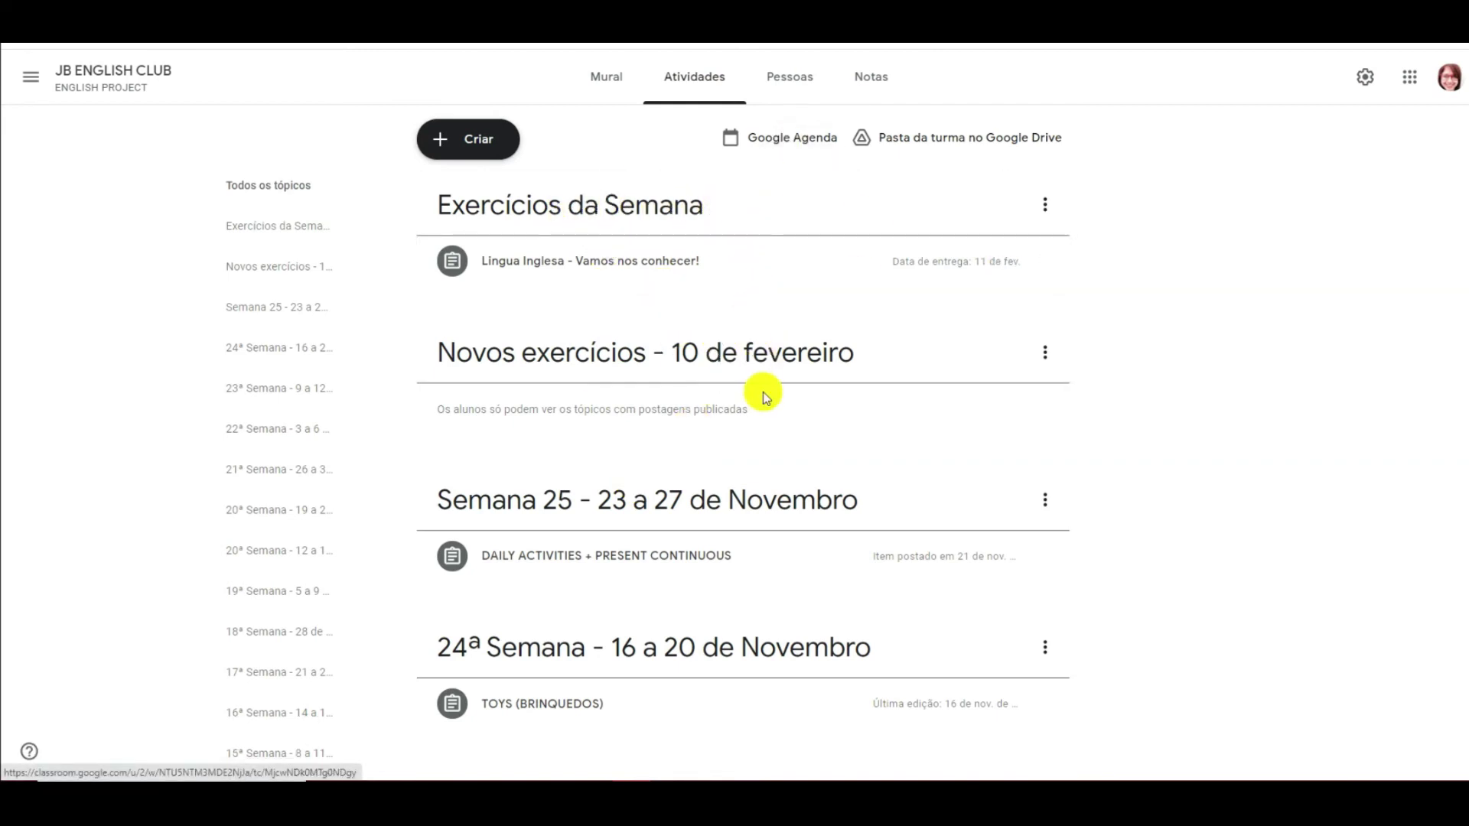
- Start a new quiz assignment ("Atividade com teste") in the class's classwork
{"action": "left_click", "coordinate": [516, 131]}
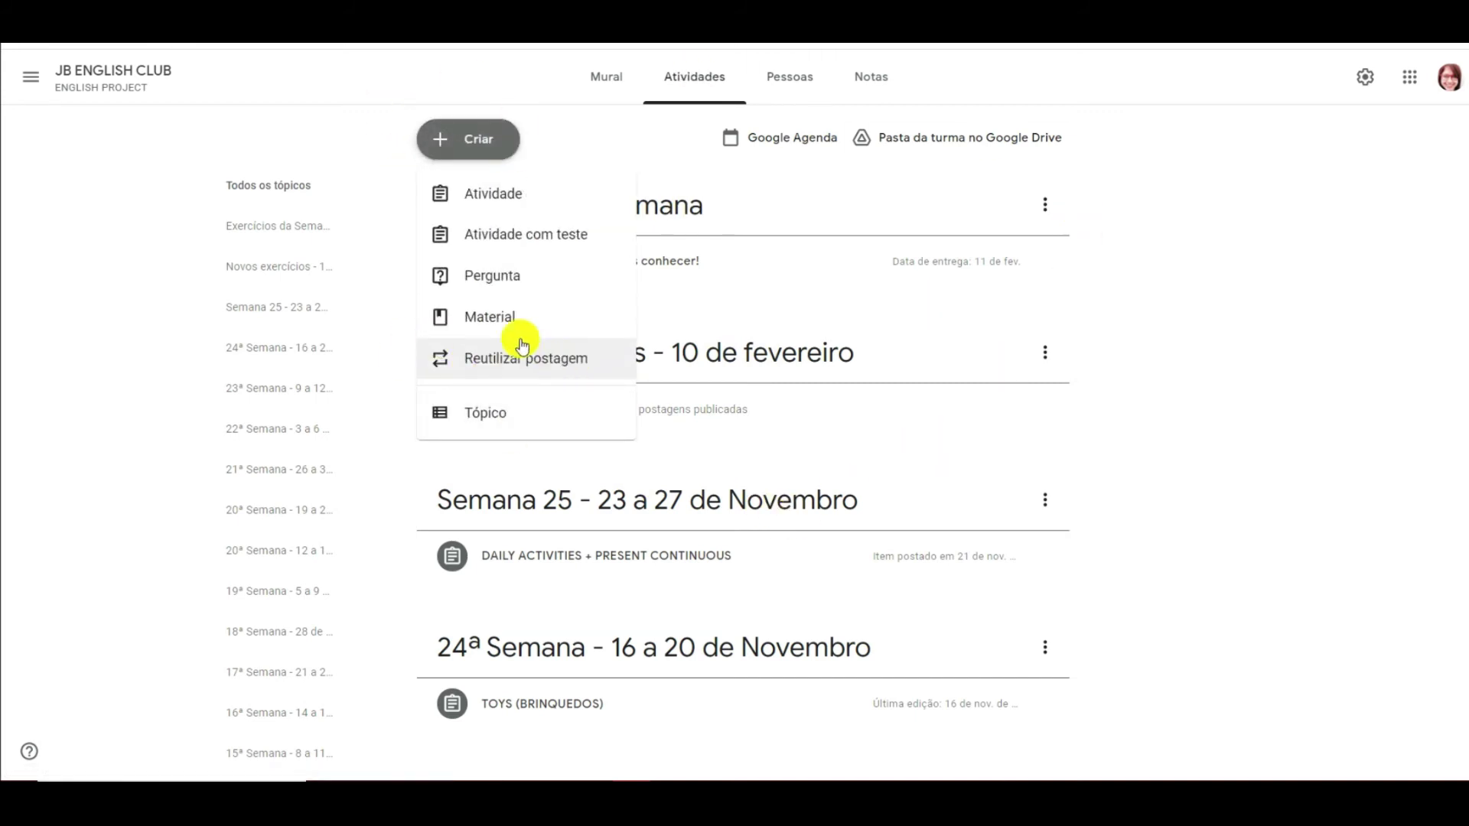
{"action": "left_click", "coordinate": [549, 234]}
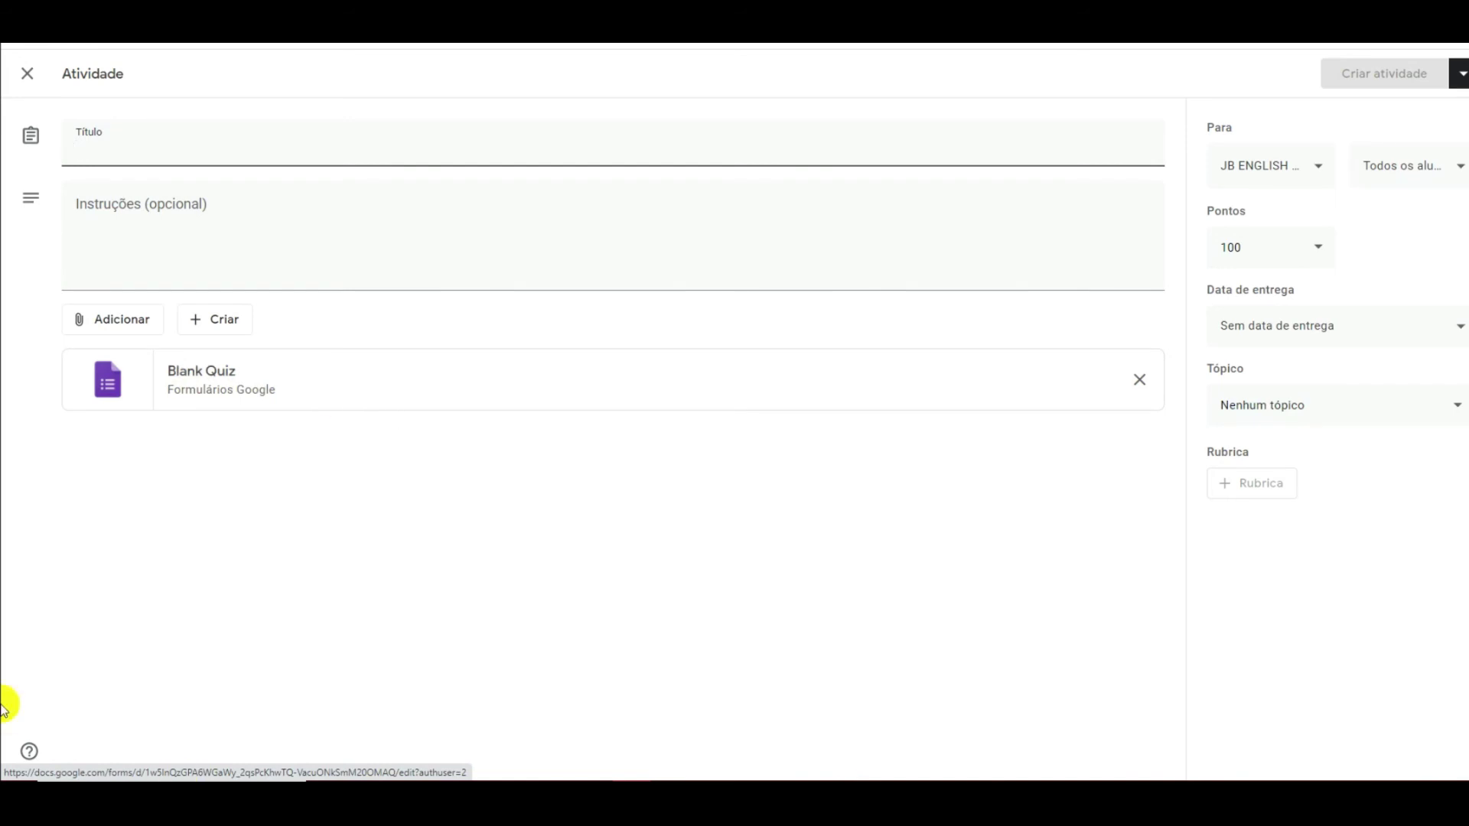
- Look through the class's existing topics for the quiz assignment and open the entry for a new topic
{"action": "left_click", "coordinate": [289, 158]}
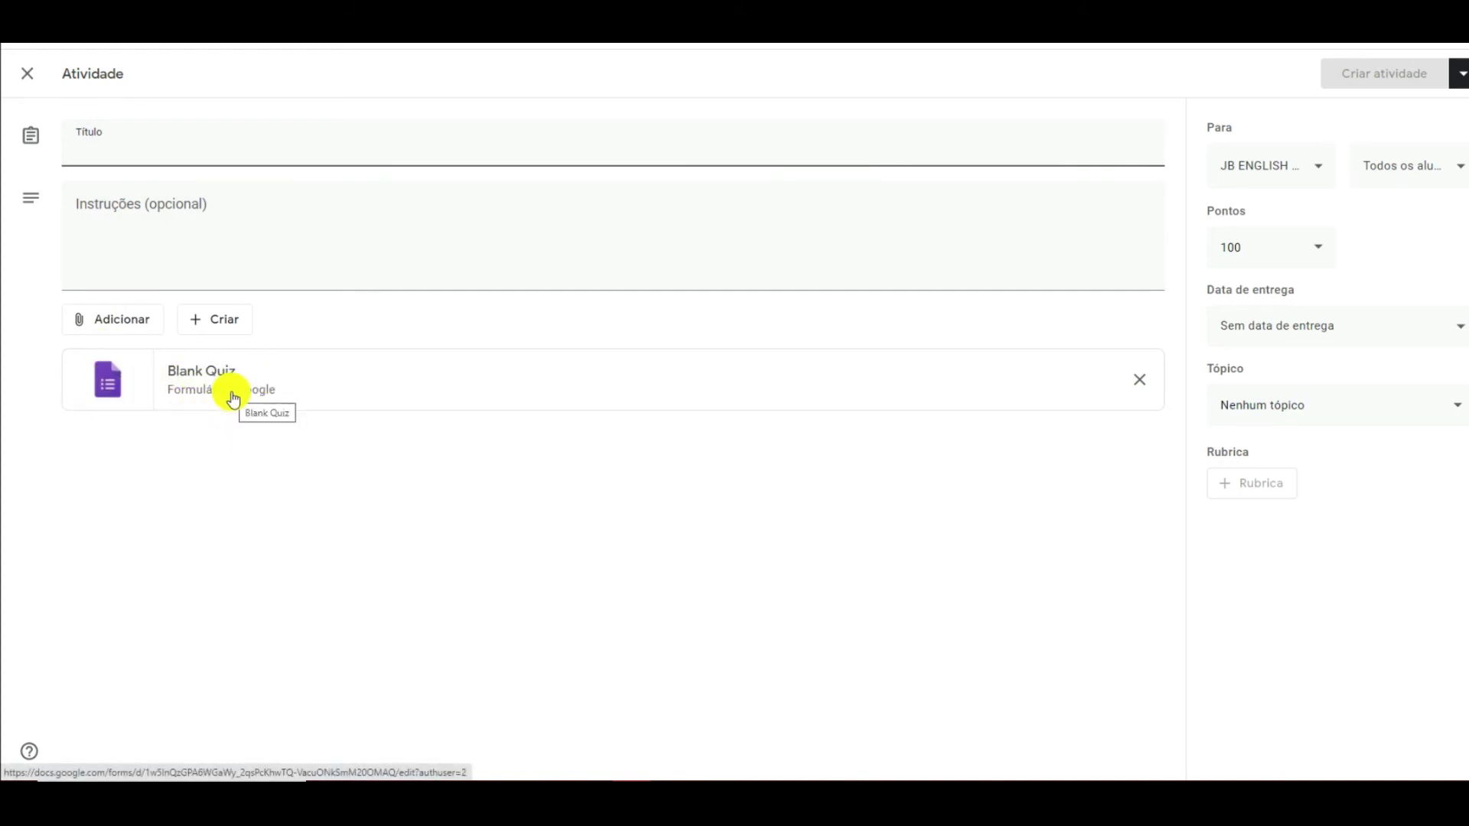
{"action": "left_click", "coordinate": [1308, 416]}
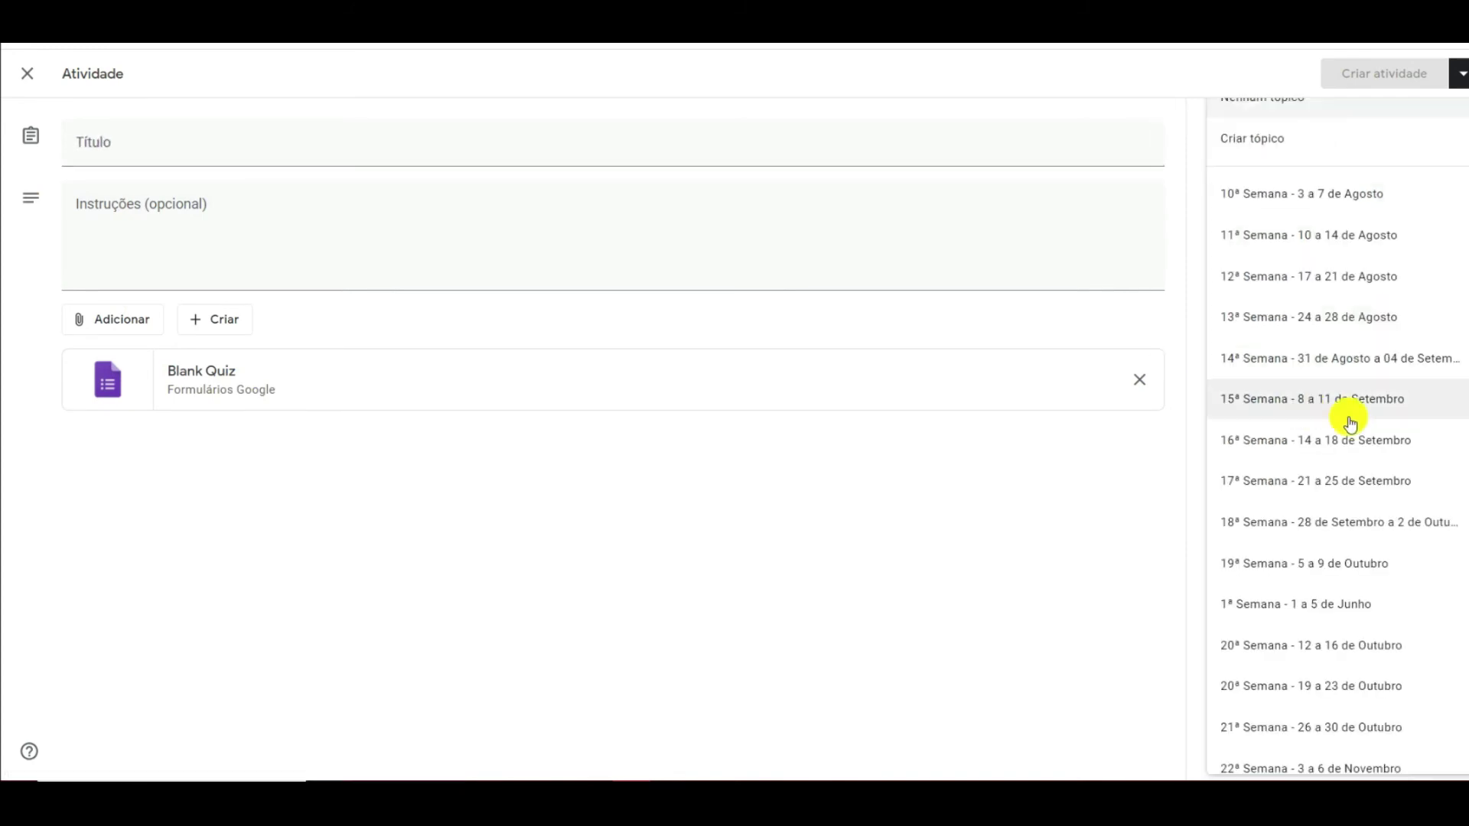
{"action": "scroll", "coordinate": [1392, 612], "scroll_direction": "down", "scroll_amount": 5}
{"action": "scroll", "coordinate": [1416, 563], "scroll_direction": "down", "scroll_amount": 3}
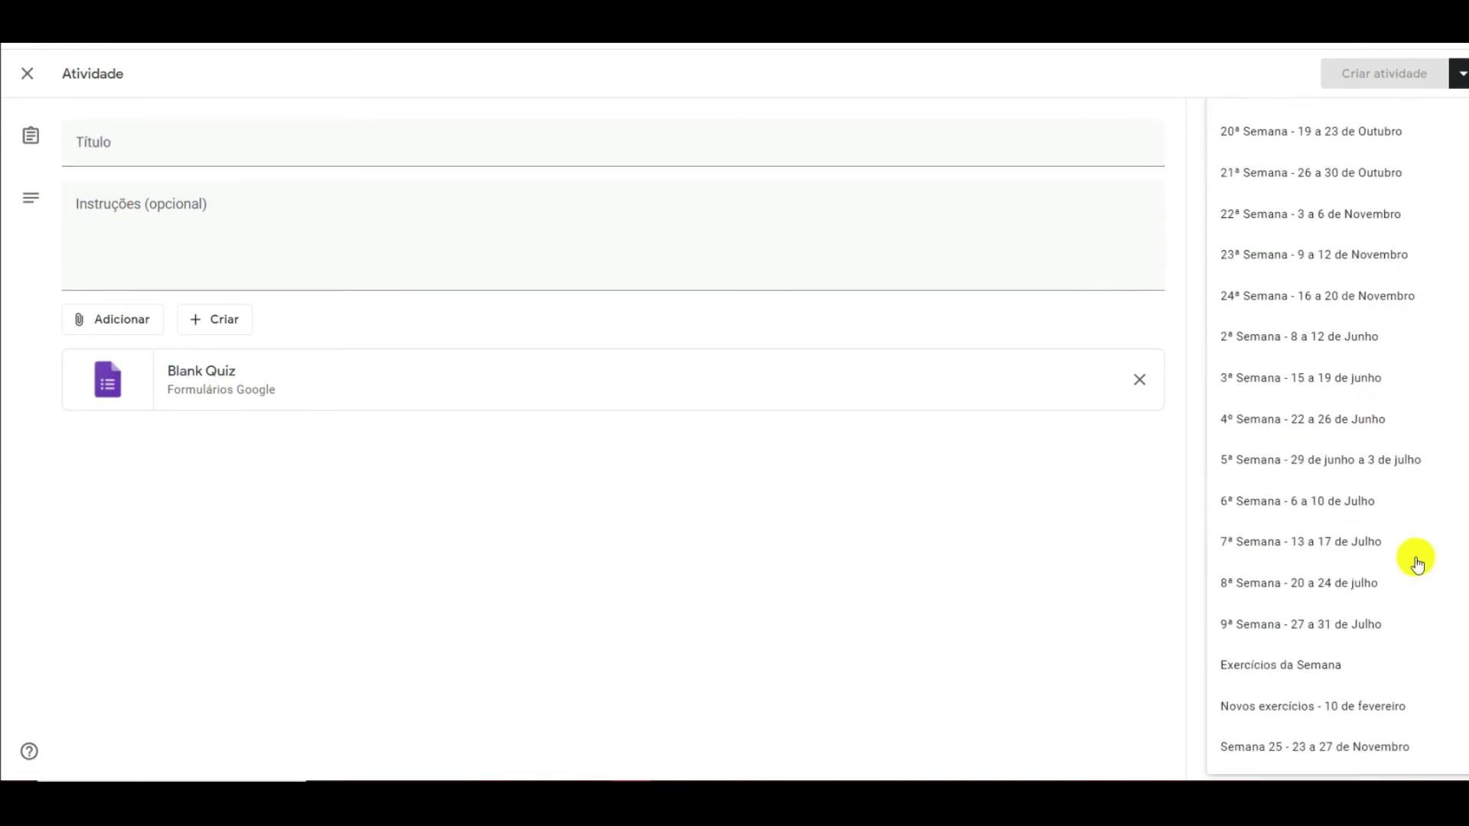
{"action": "scroll", "coordinate": [1400, 590], "scroll_direction": "up", "scroll_amount": 7}
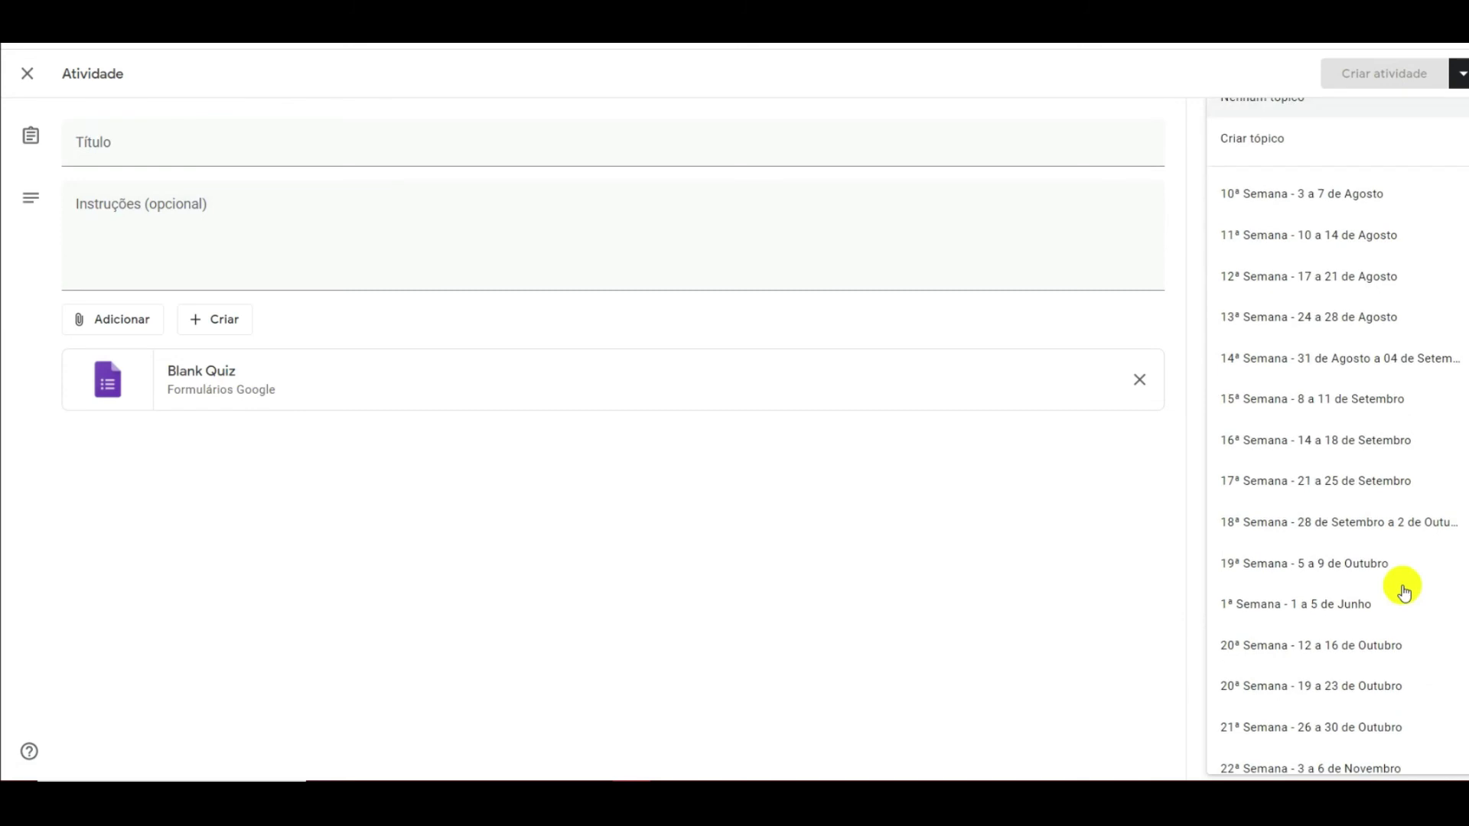
{"action": "left_click", "coordinate": [1255, 138]}
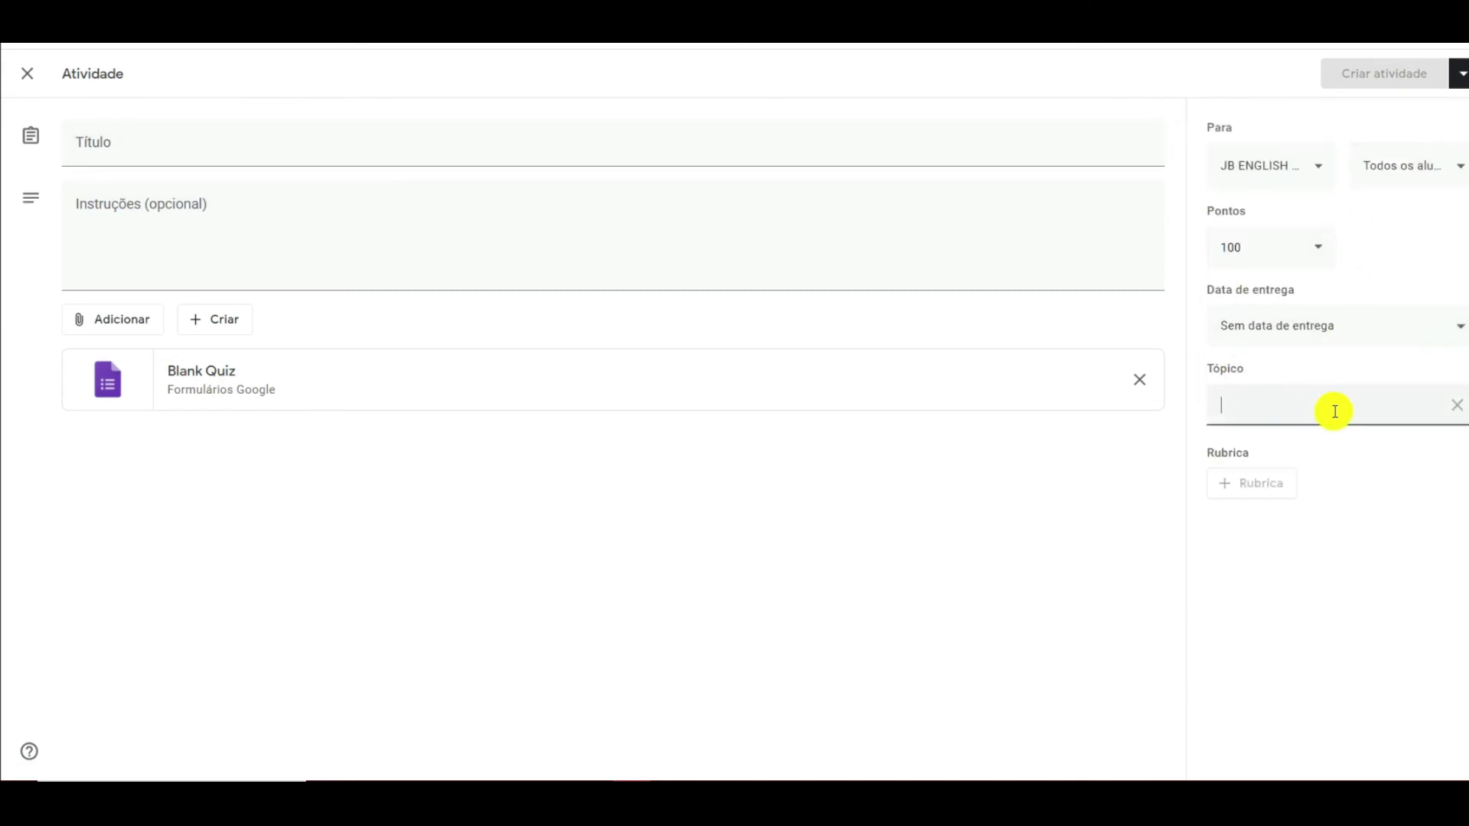
- Set the quiz assignment's points to ungraded ("Sem nota")
{"action": "left_click", "coordinate": [1278, 254]}
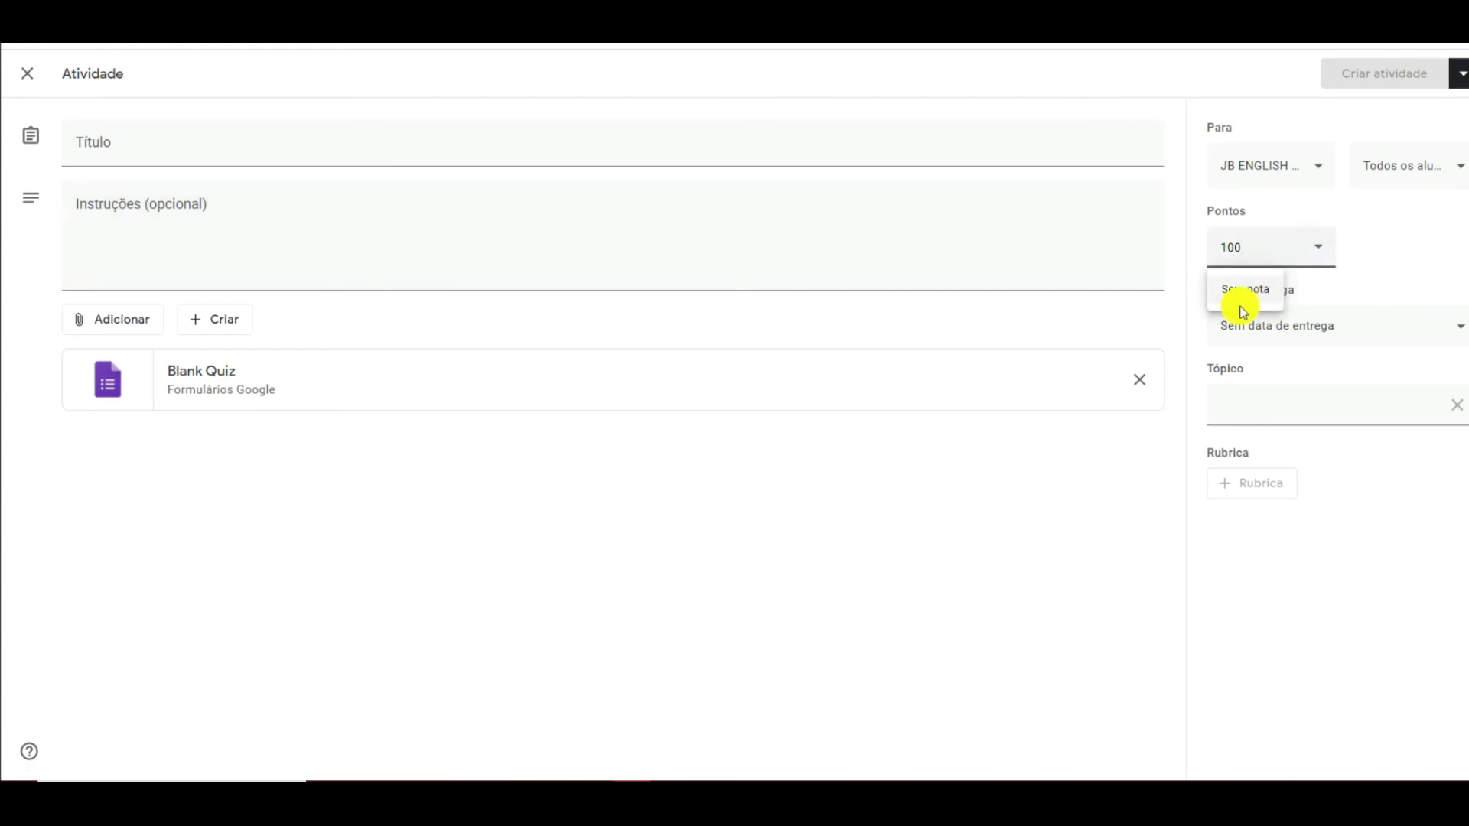
{"action": "left_click_drag", "start_coordinate": [1300, 247], "coordinate": [1213, 252]}
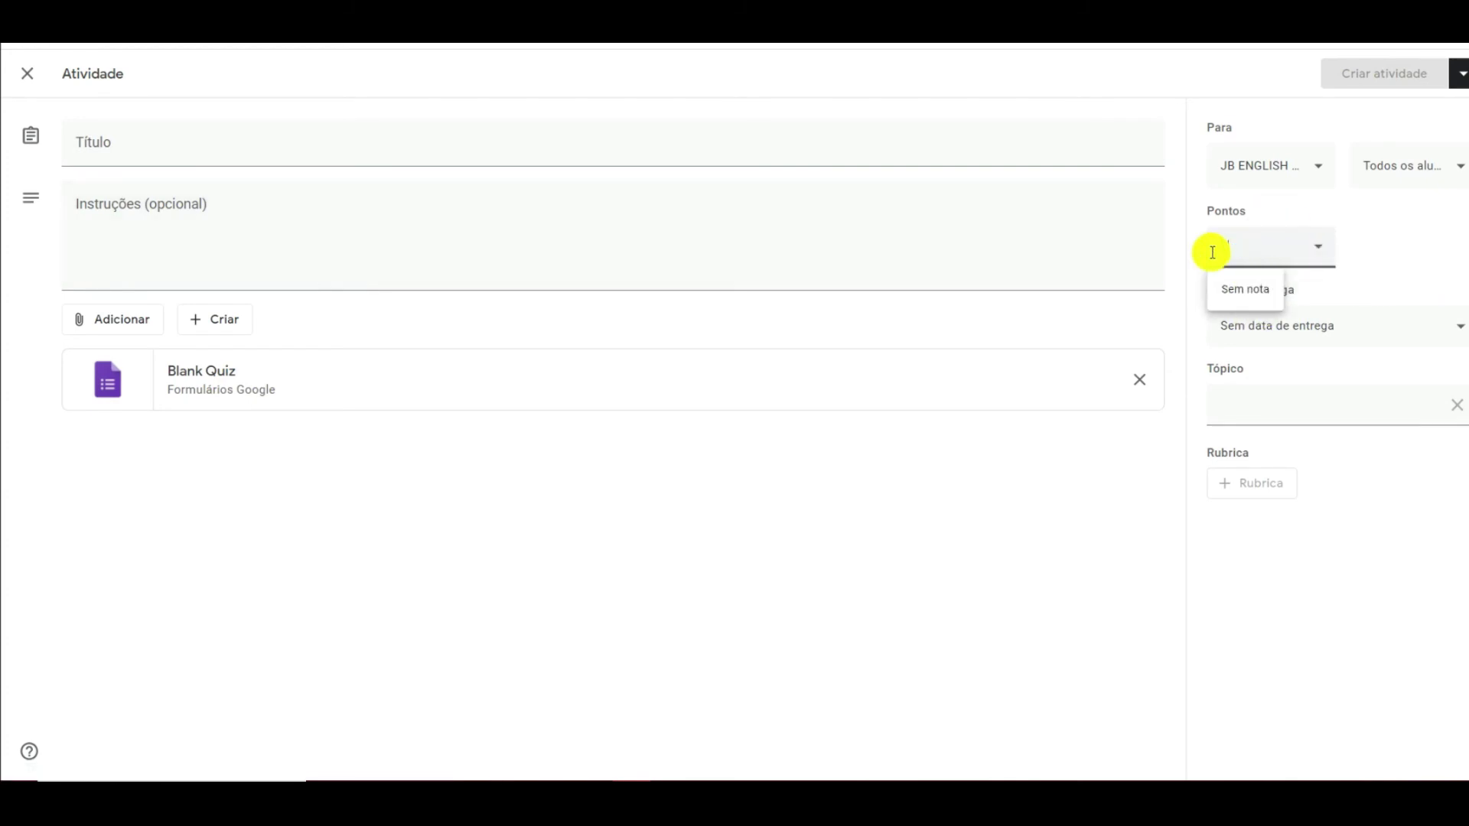
{"action": "left_click", "coordinate": [1248, 290]}
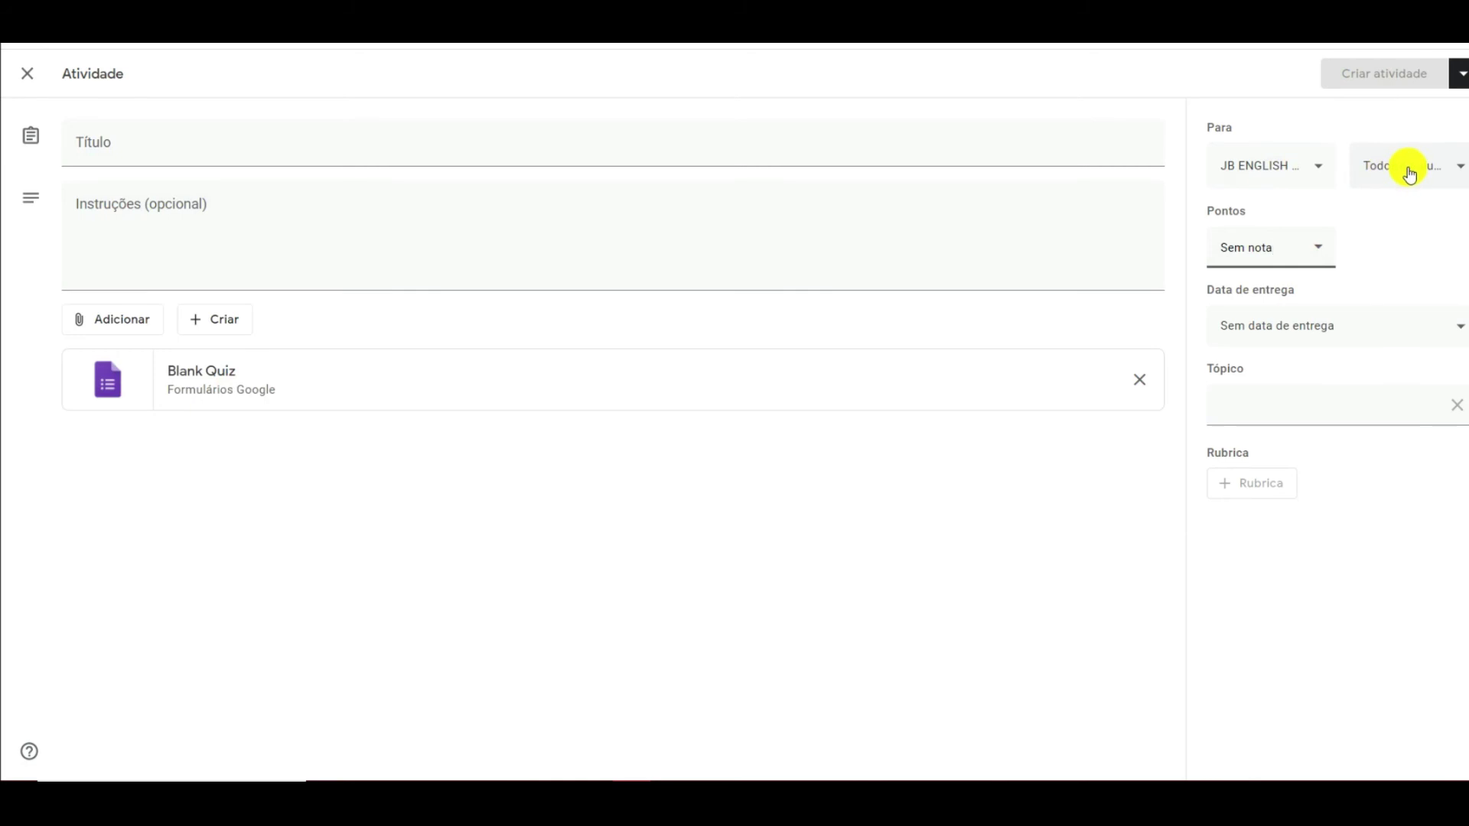
- Review which other classes could receive the quiz assignment, and close it without publishing
{"action": "left_click", "coordinate": [1322, 185]}
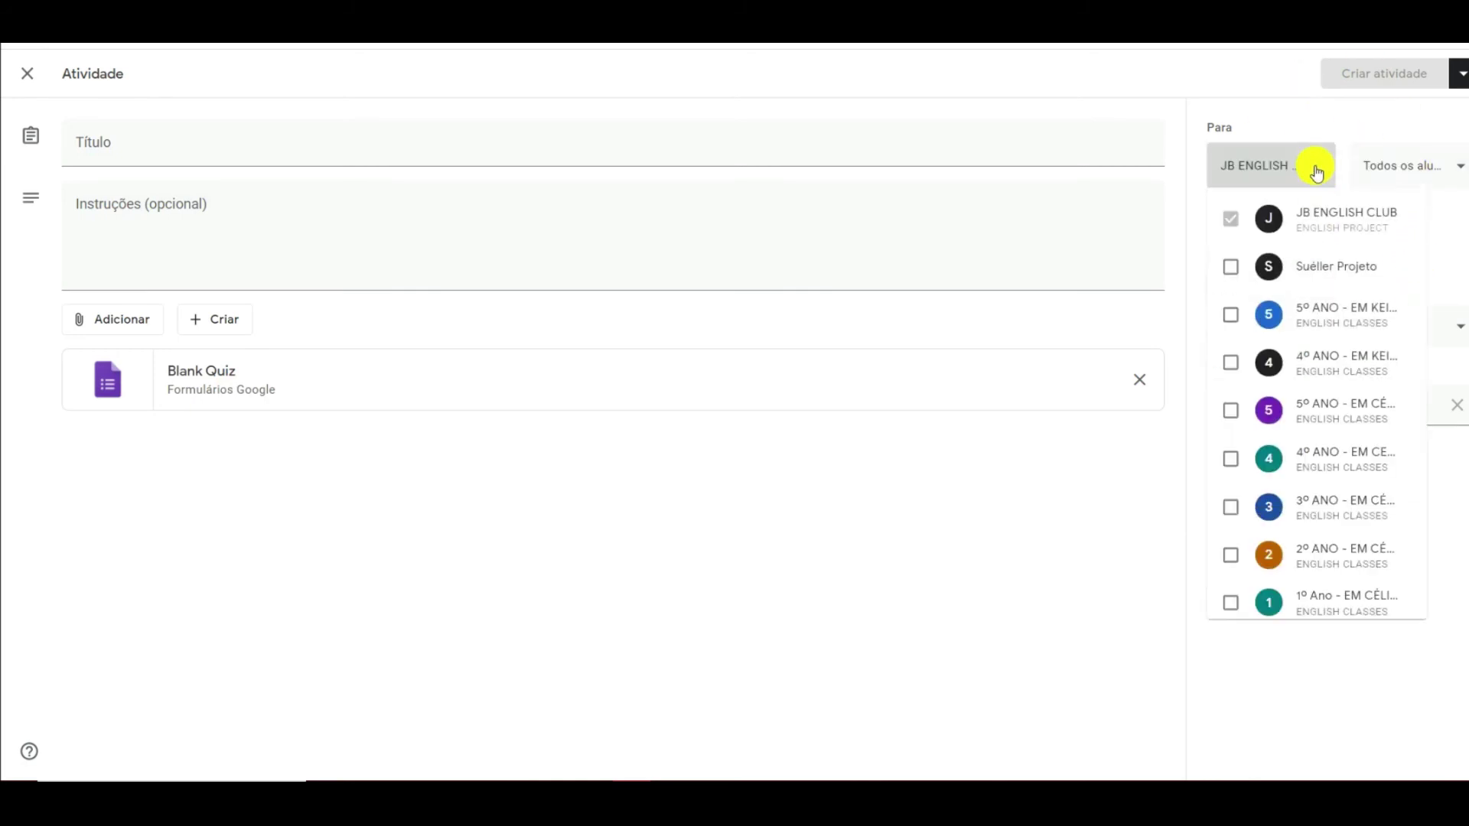
{"action": "left_click", "coordinate": [1316, 172]}
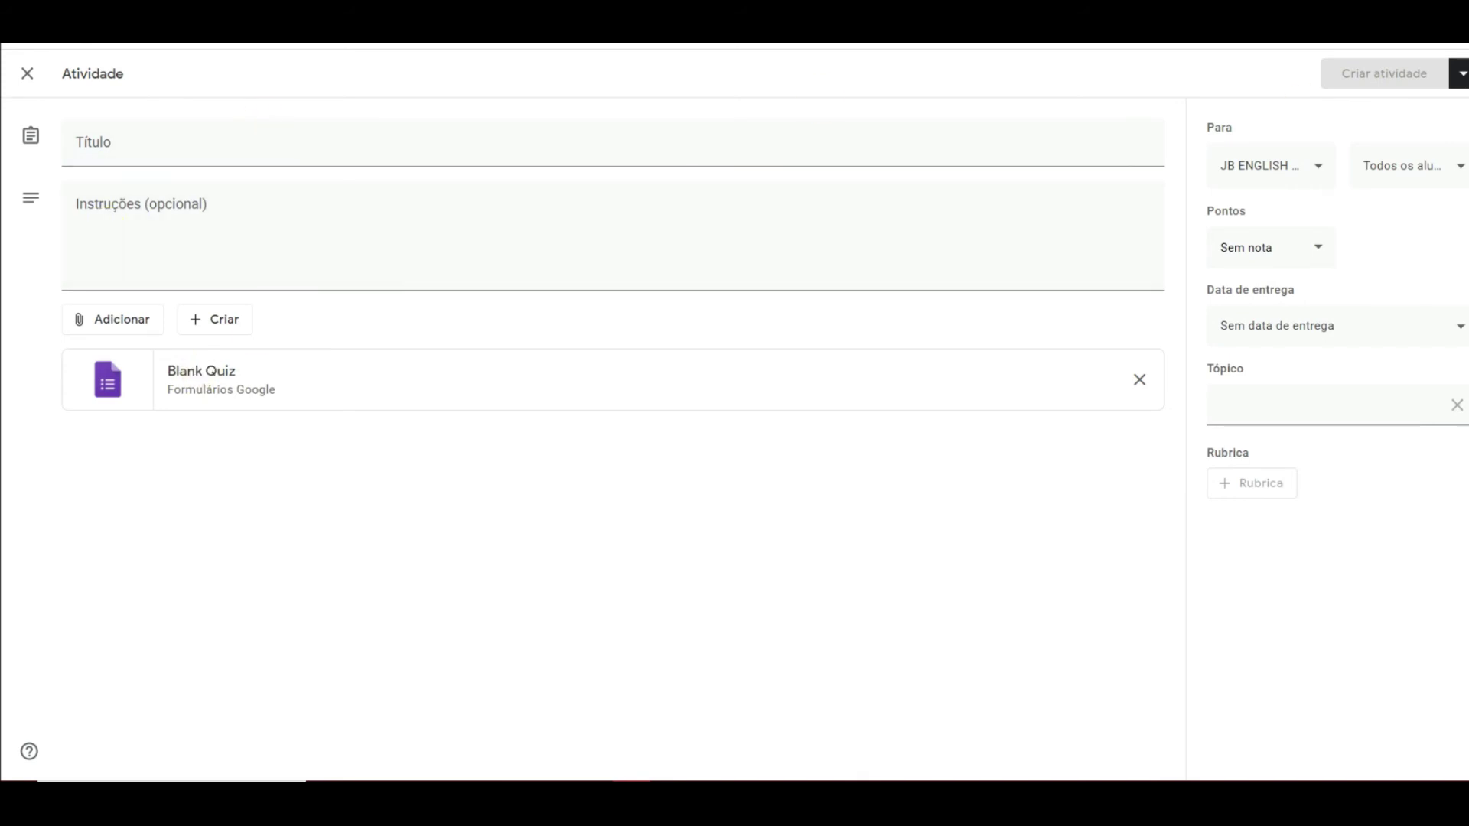
{"action": "left_click", "coordinate": [1314, 173]}
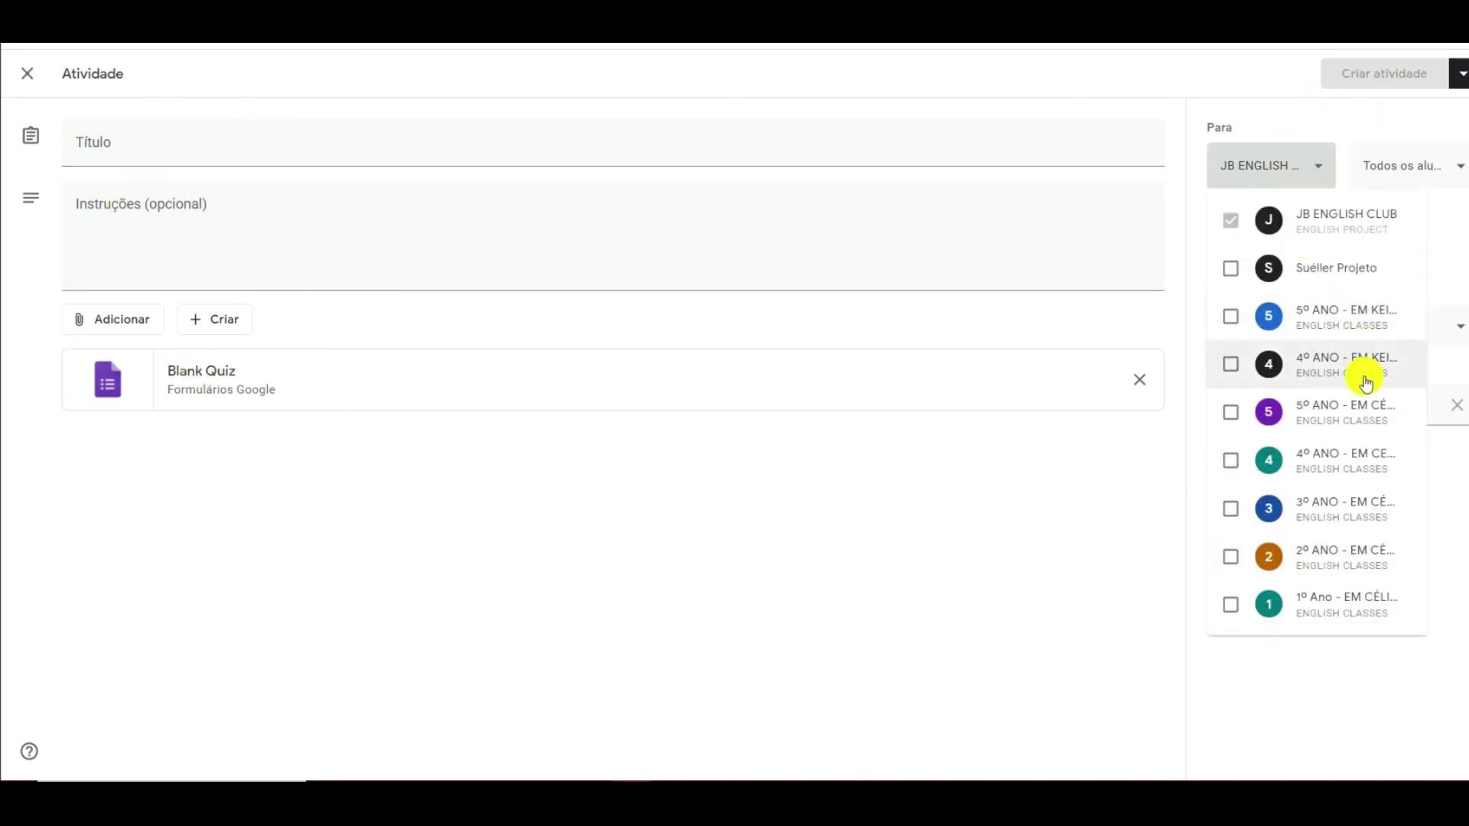
{"action": "left_click", "coordinate": [1458, 229]}
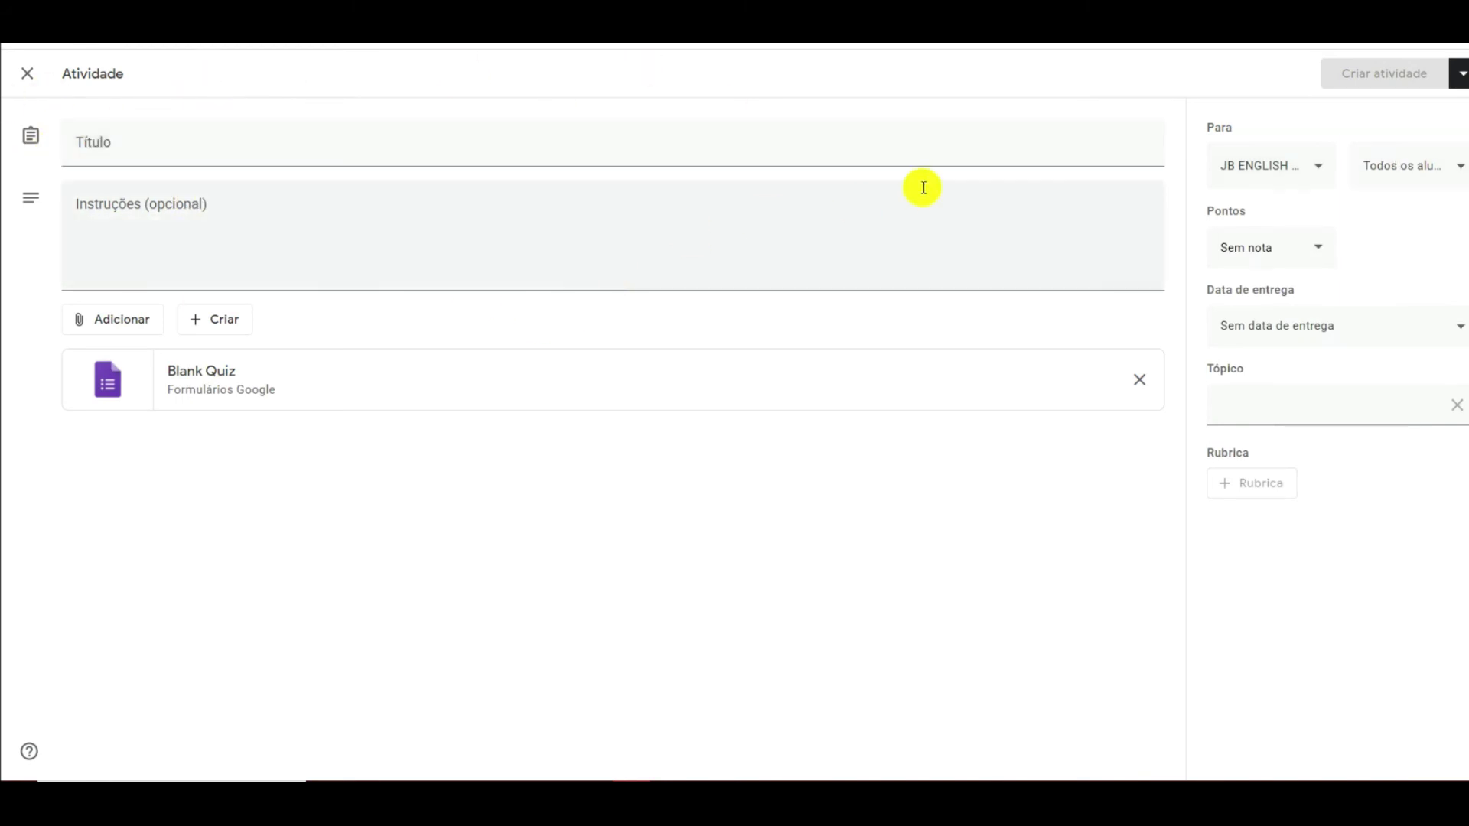
{"action": "left_click", "coordinate": [1323, 165]}
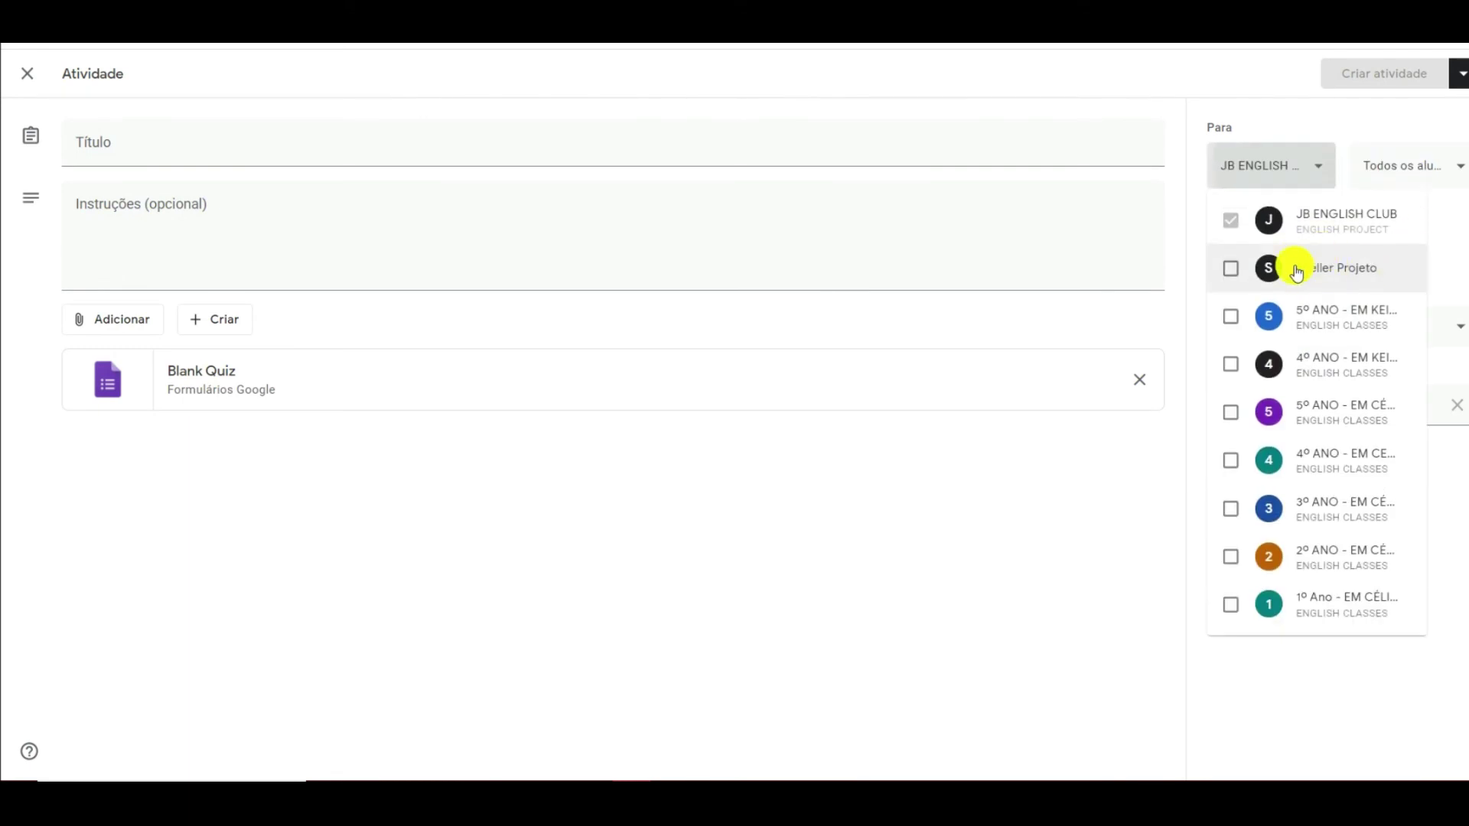
{"action": "left_click", "coordinate": [1464, 239]}
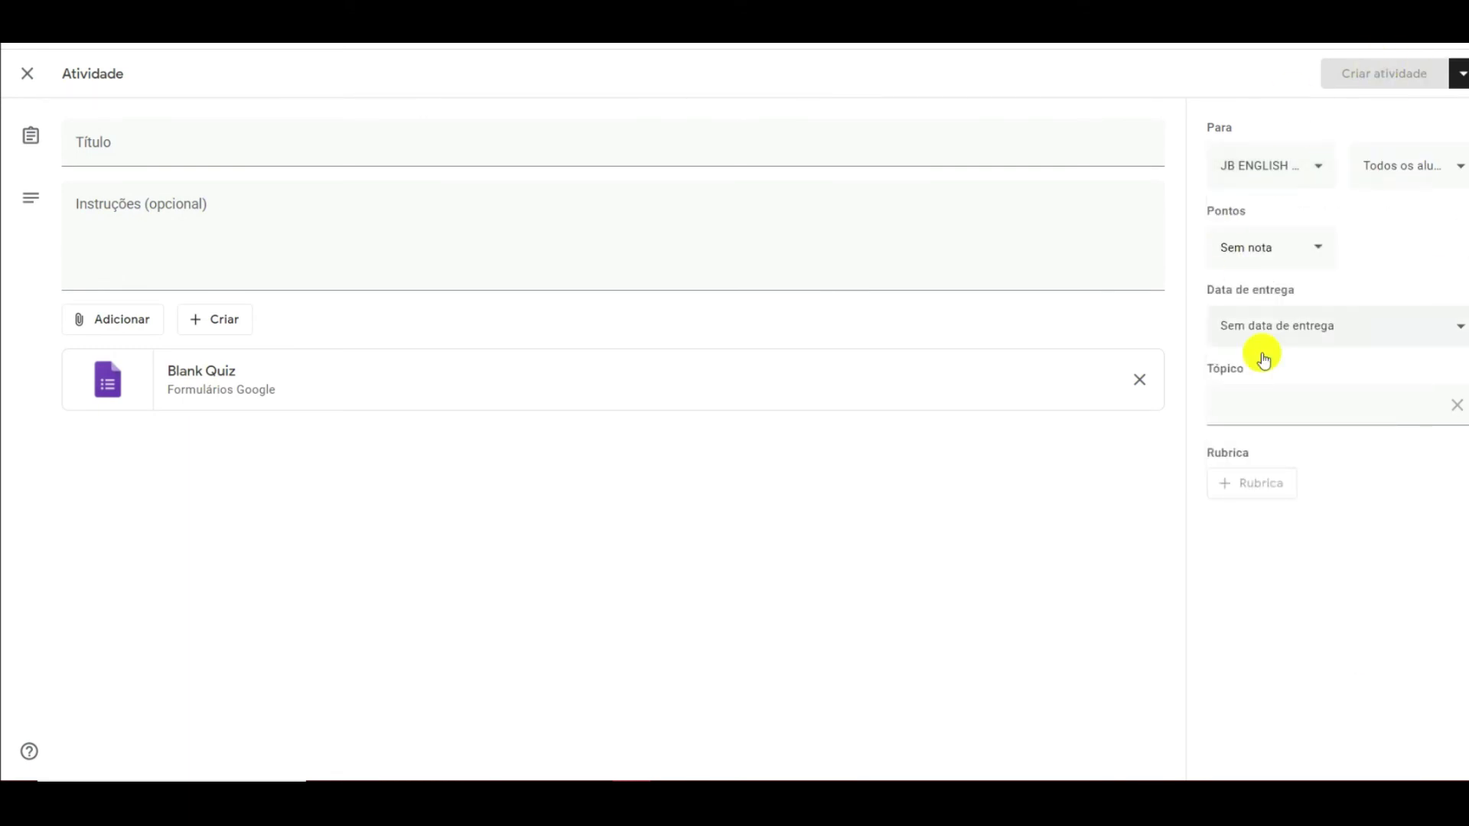
{"action": "left_click", "coordinate": [25, 91]}
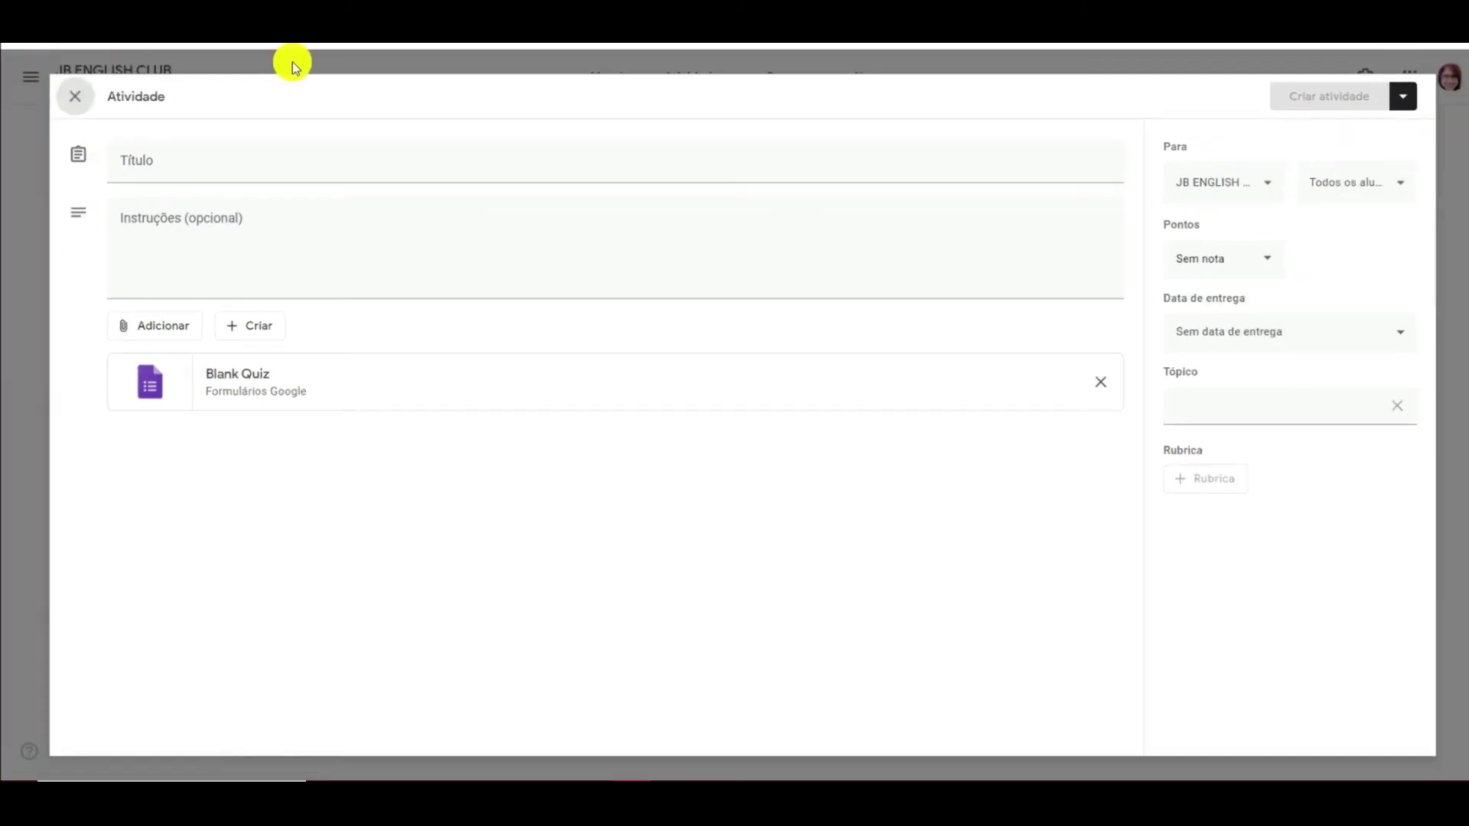
- Start a new question ("Pergunta") in the classwork, review its instructions and points fields, and close it without posting
{"action": "left_click", "coordinate": [478, 155]}
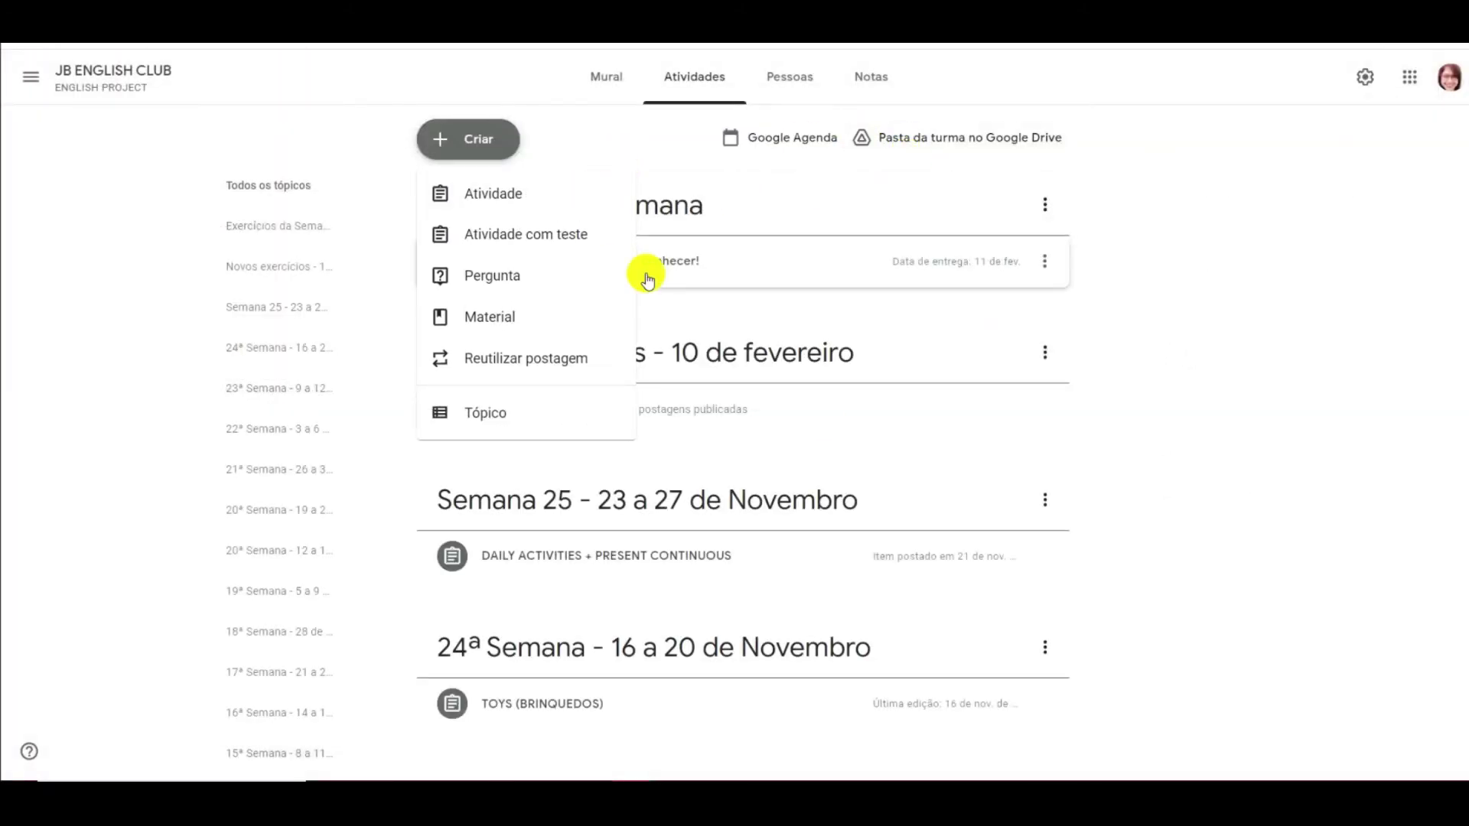
{"action": "left_click", "coordinate": [472, 264]}
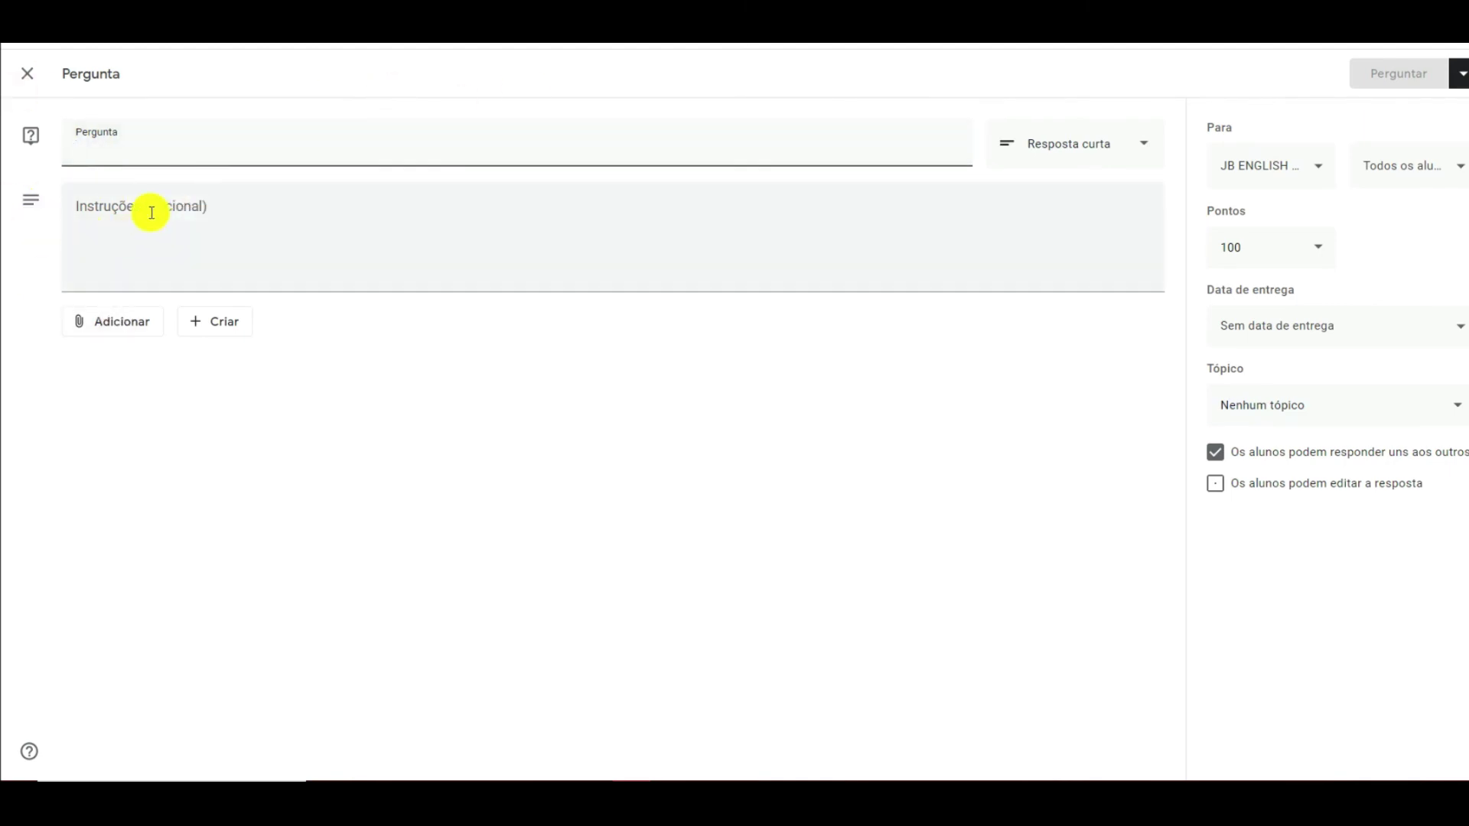
{"action": "left_click", "coordinate": [391, 216]}
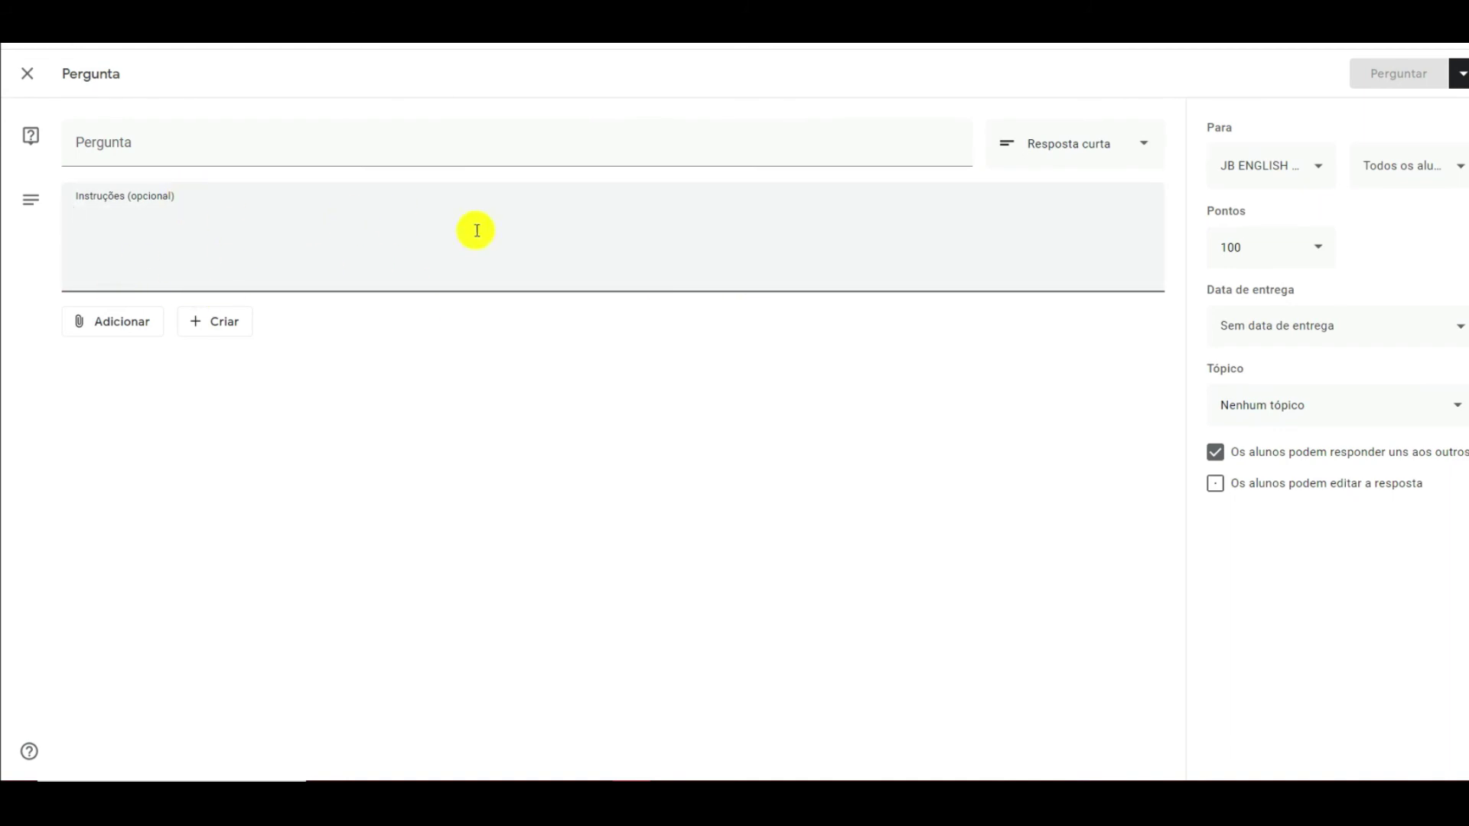
{"action": "left_click", "coordinate": [257, 217]}
{"action": "left_click", "coordinate": [1374, 217]}
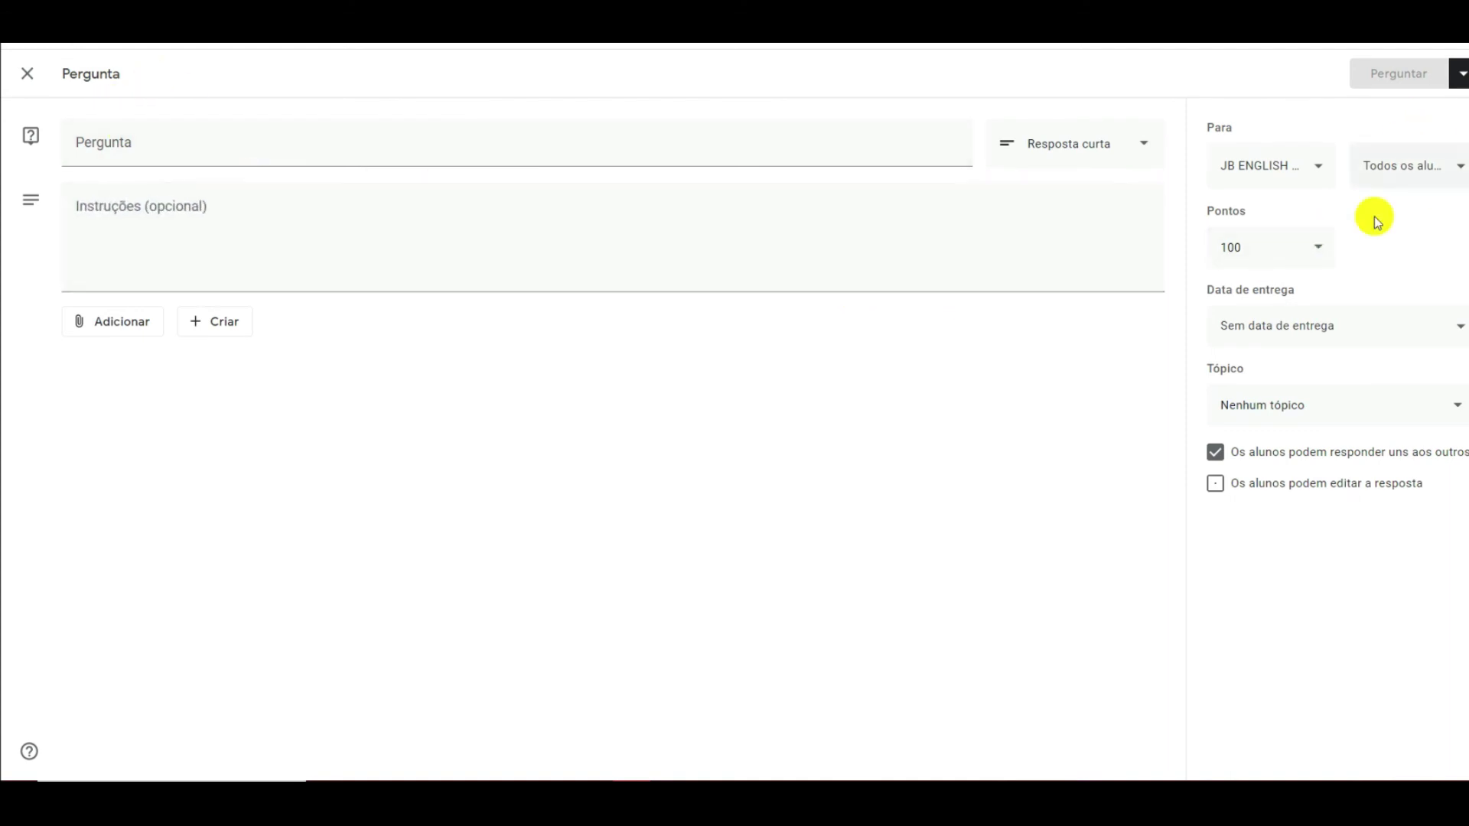
{"action": "left_click", "coordinate": [1272, 246]}
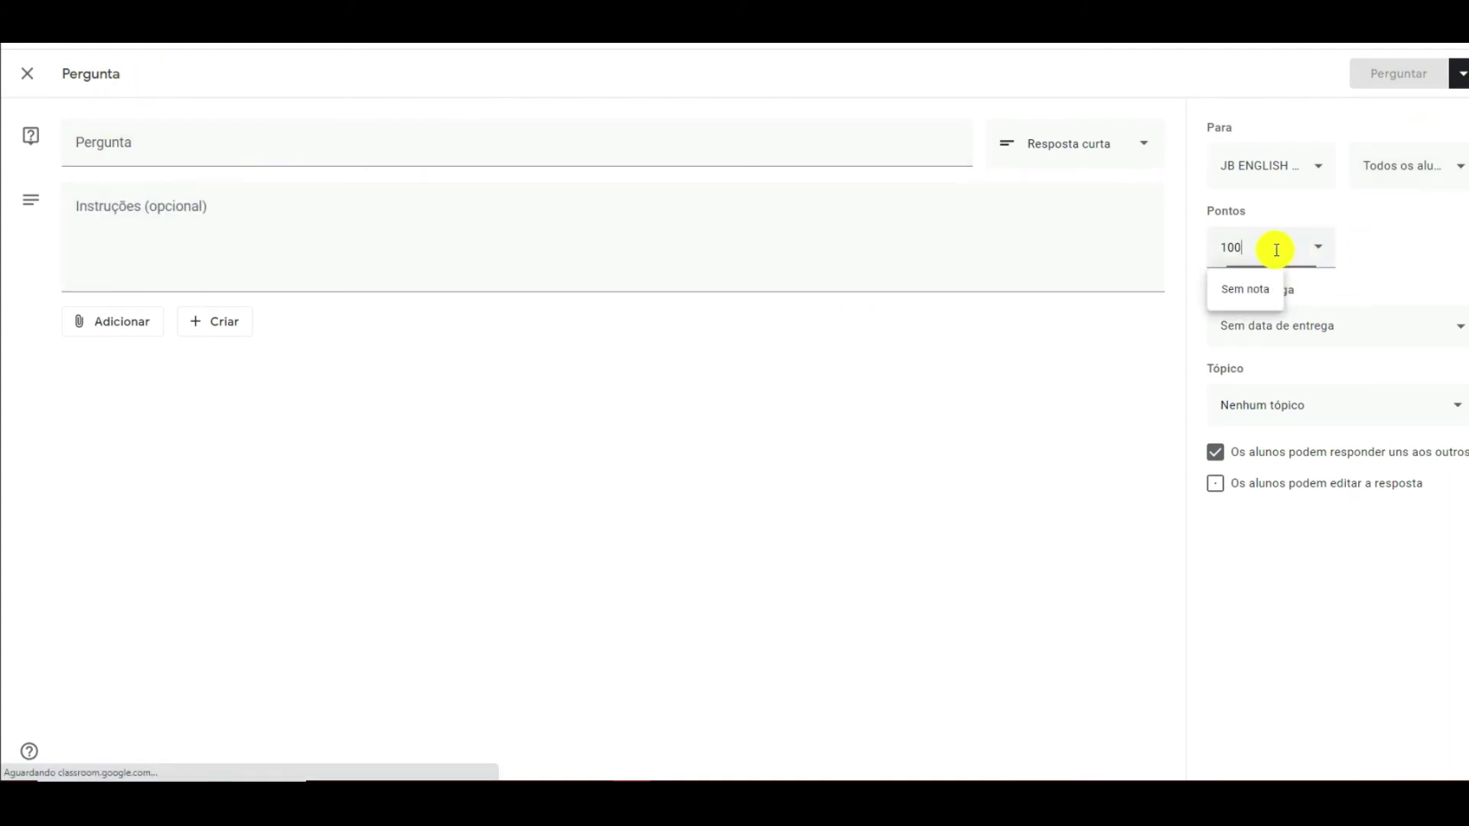
{"action": "left_click", "coordinate": [1409, 227]}
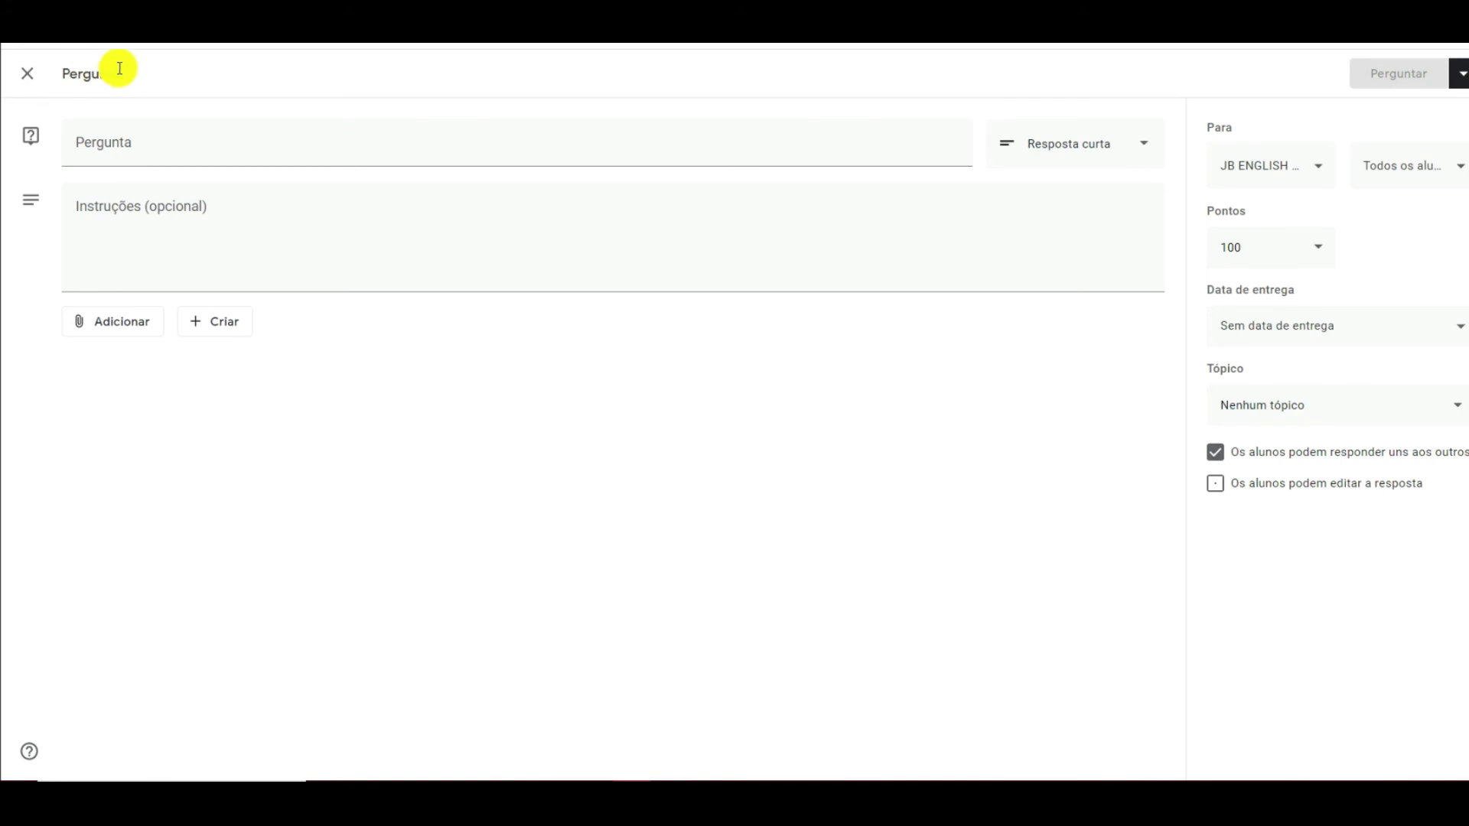
{"action": "left_click", "coordinate": [233, 212]}
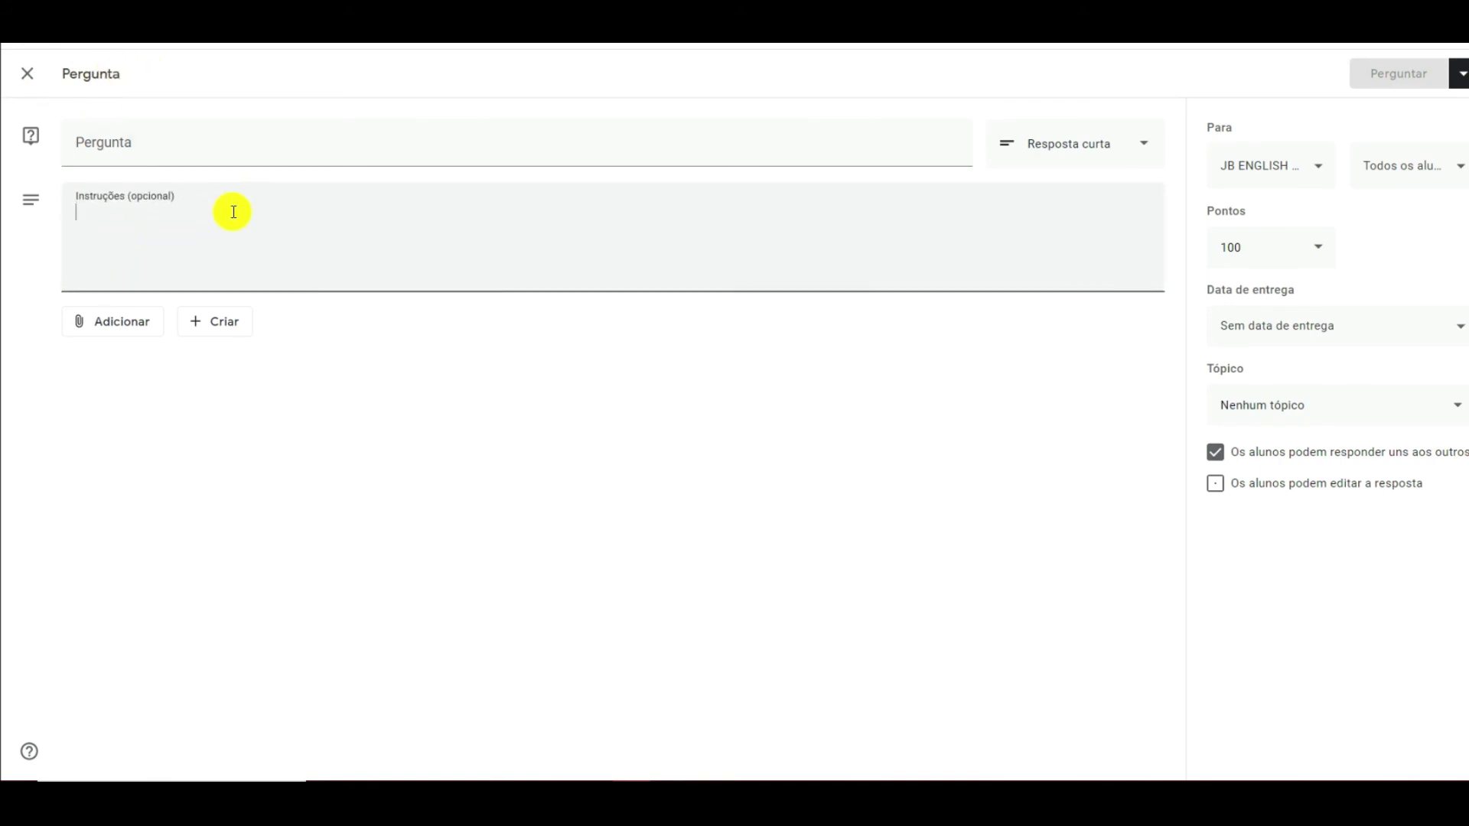
{"action": "left_click", "coordinate": [32, 86]}
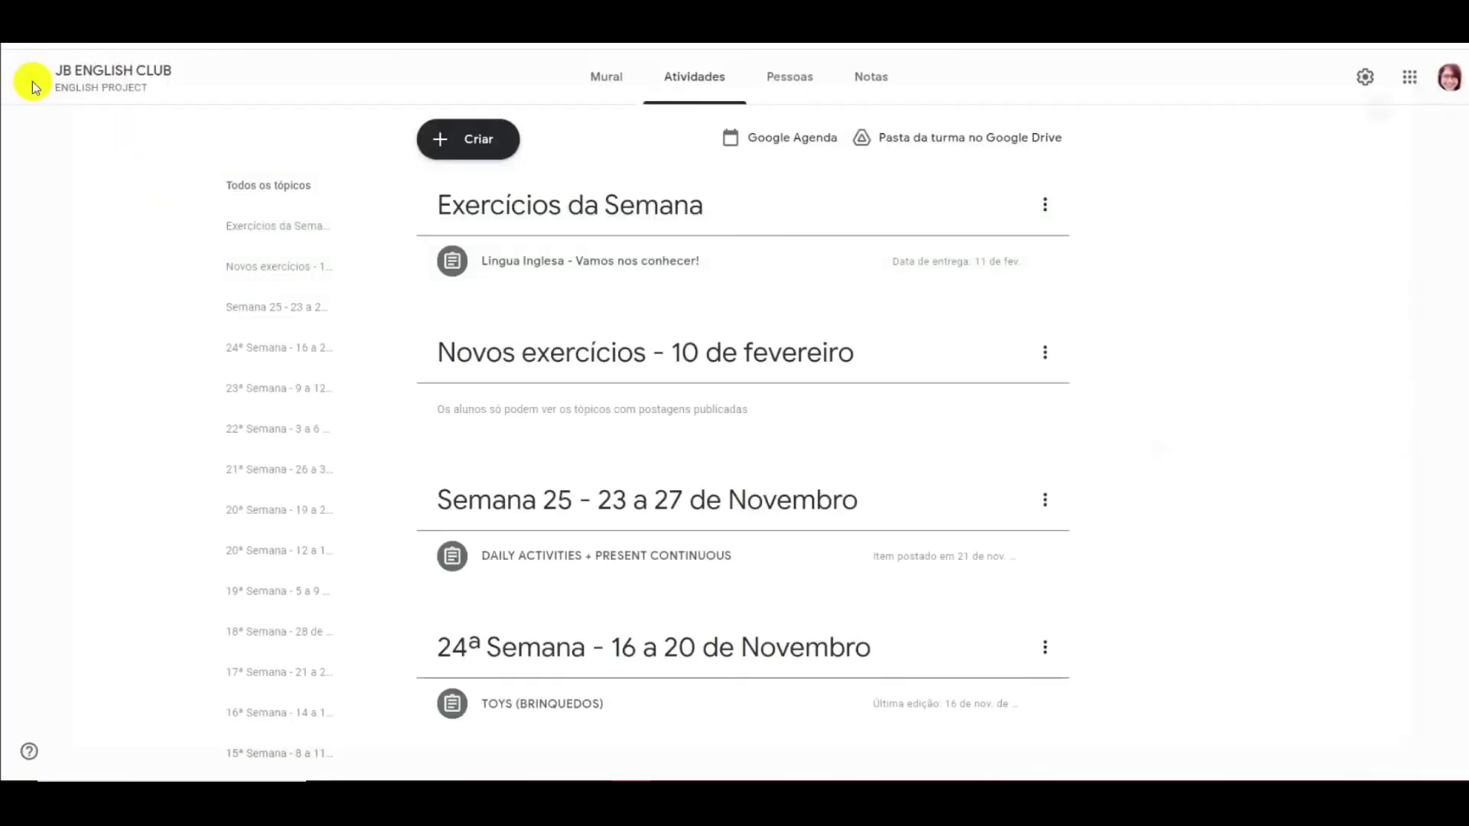
- Start a new material post, examine its title, description and attachment options, and close it without posting
{"action": "left_click", "coordinate": [462, 142]}
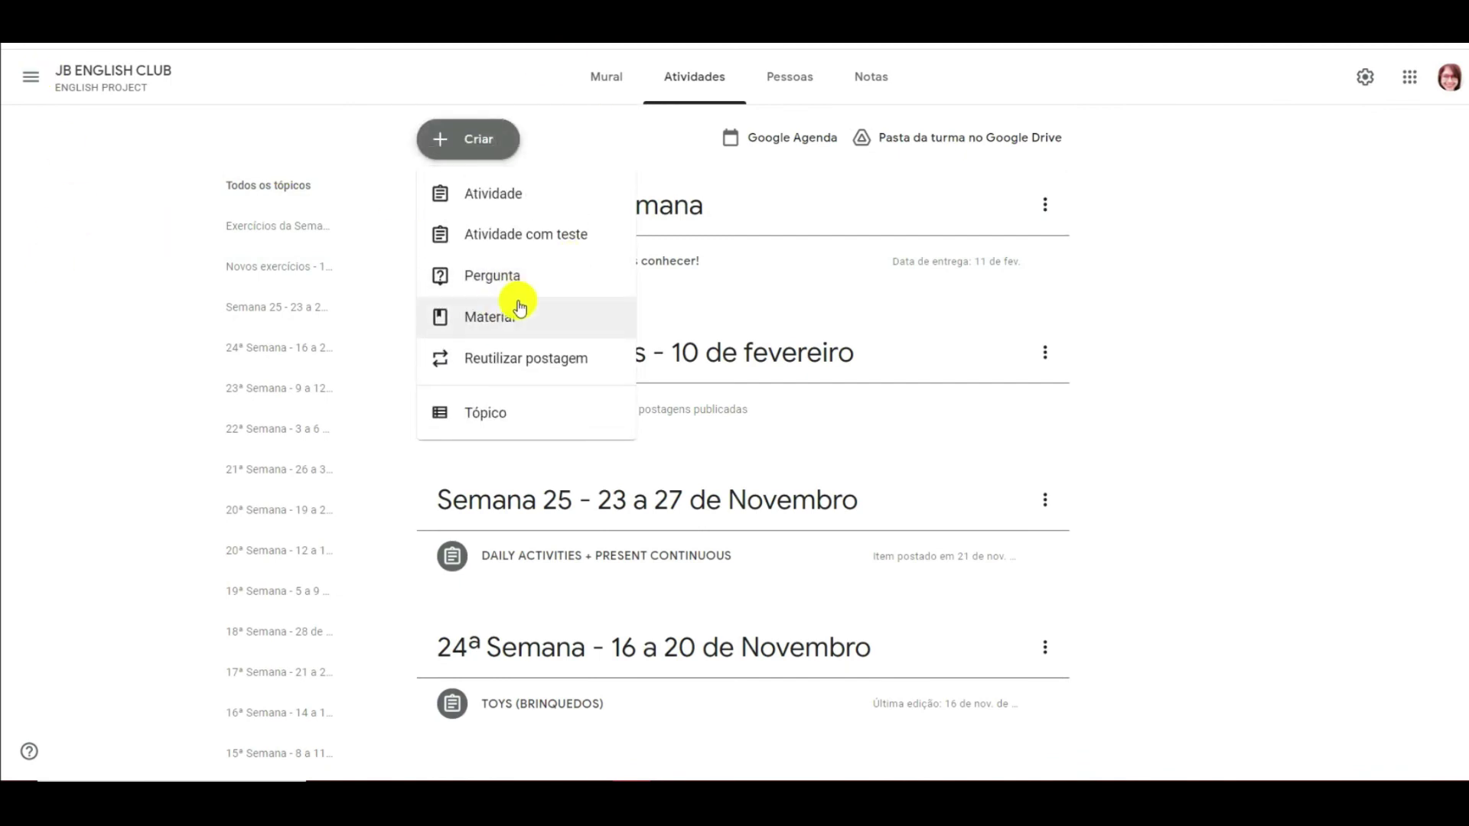
{"action": "left_click", "coordinate": [509, 324]}
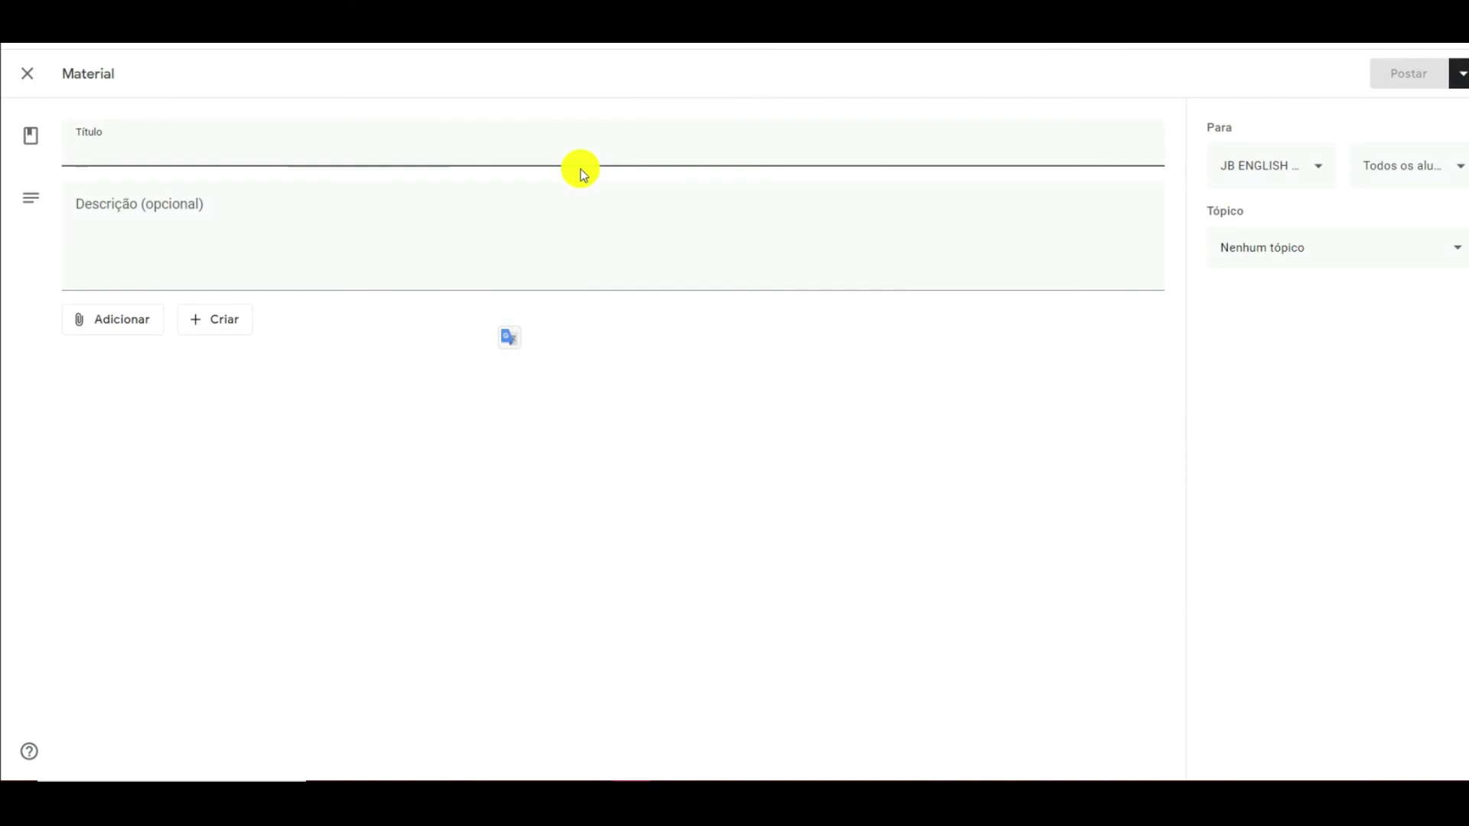
{"action": "left_click", "coordinate": [252, 254]}
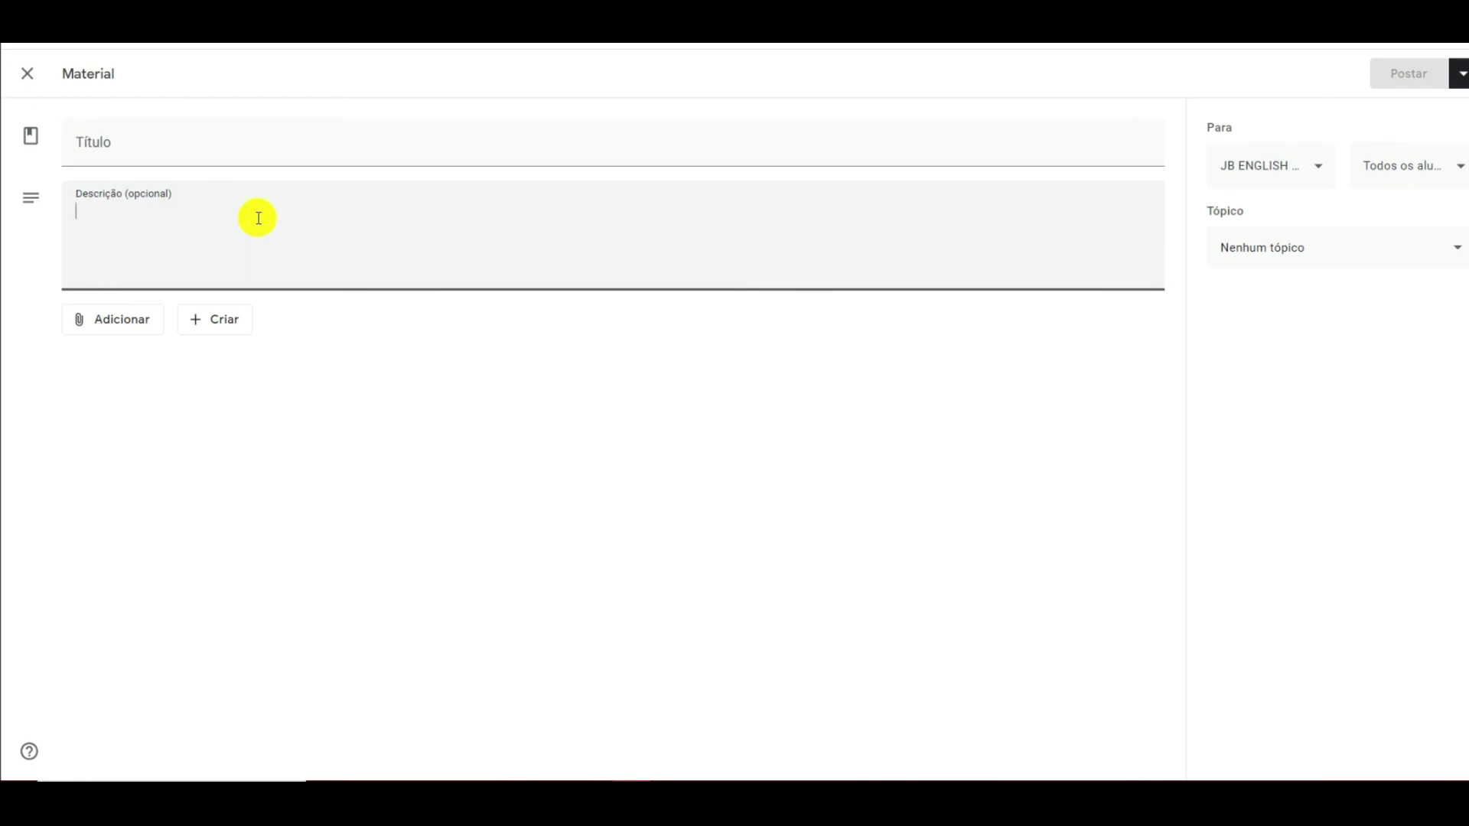
{"action": "left_click", "coordinate": [240, 145]}
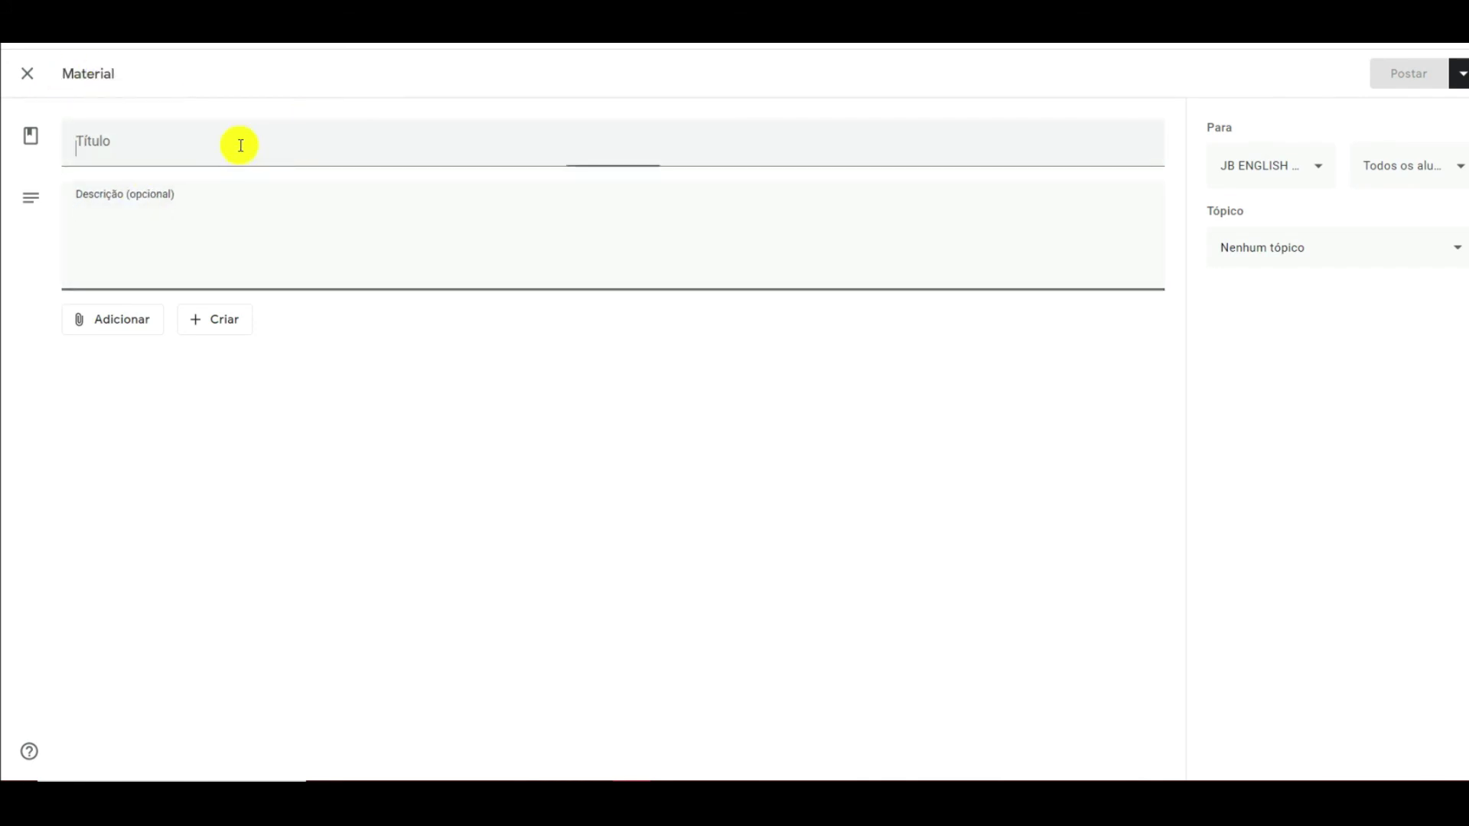
{"action": "left_click", "coordinate": [89, 318]}
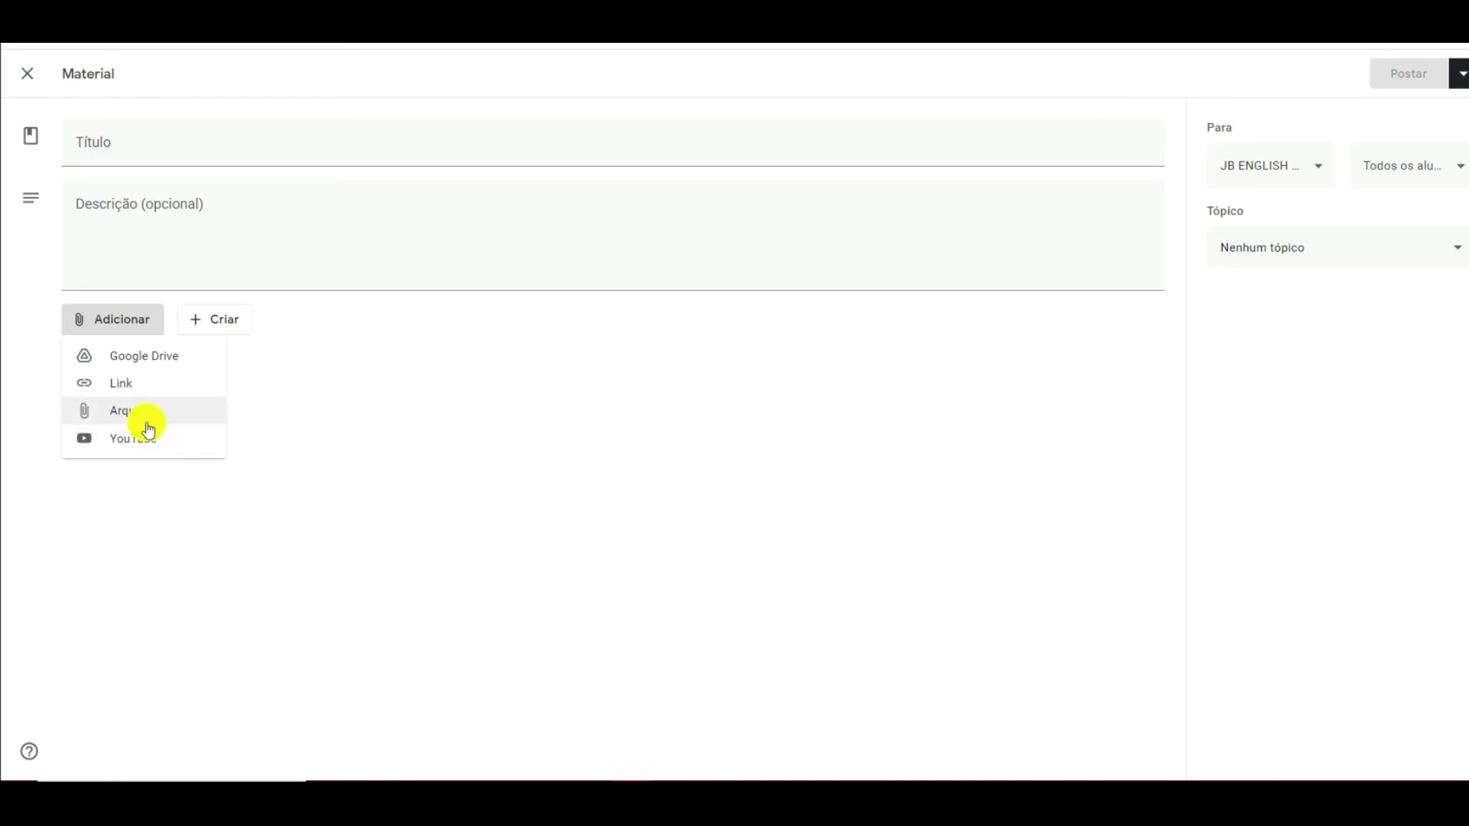
{"action": "left_click", "coordinate": [168, 130]}
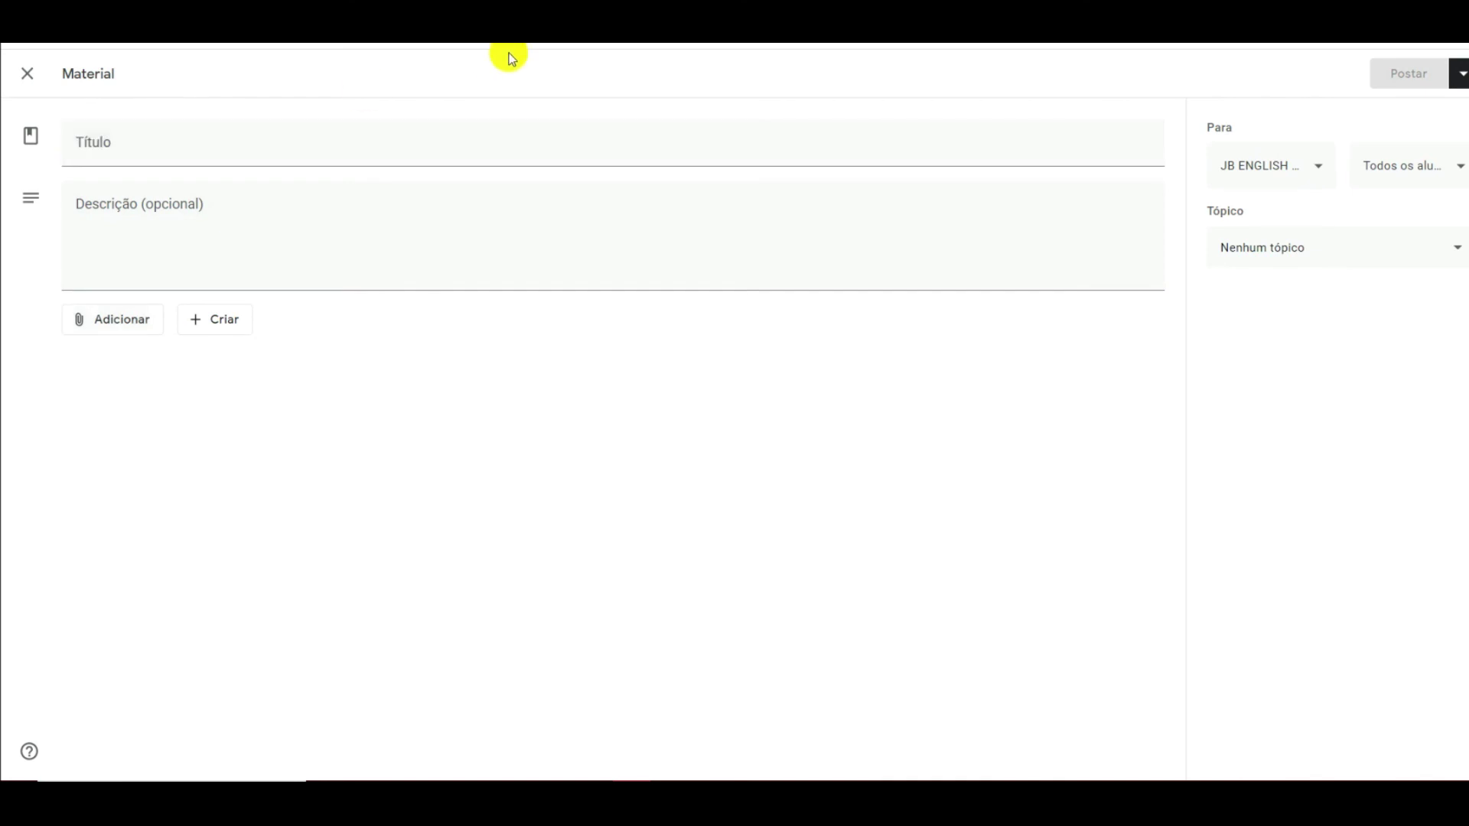
{"action": "left_click", "coordinate": [126, 147]}
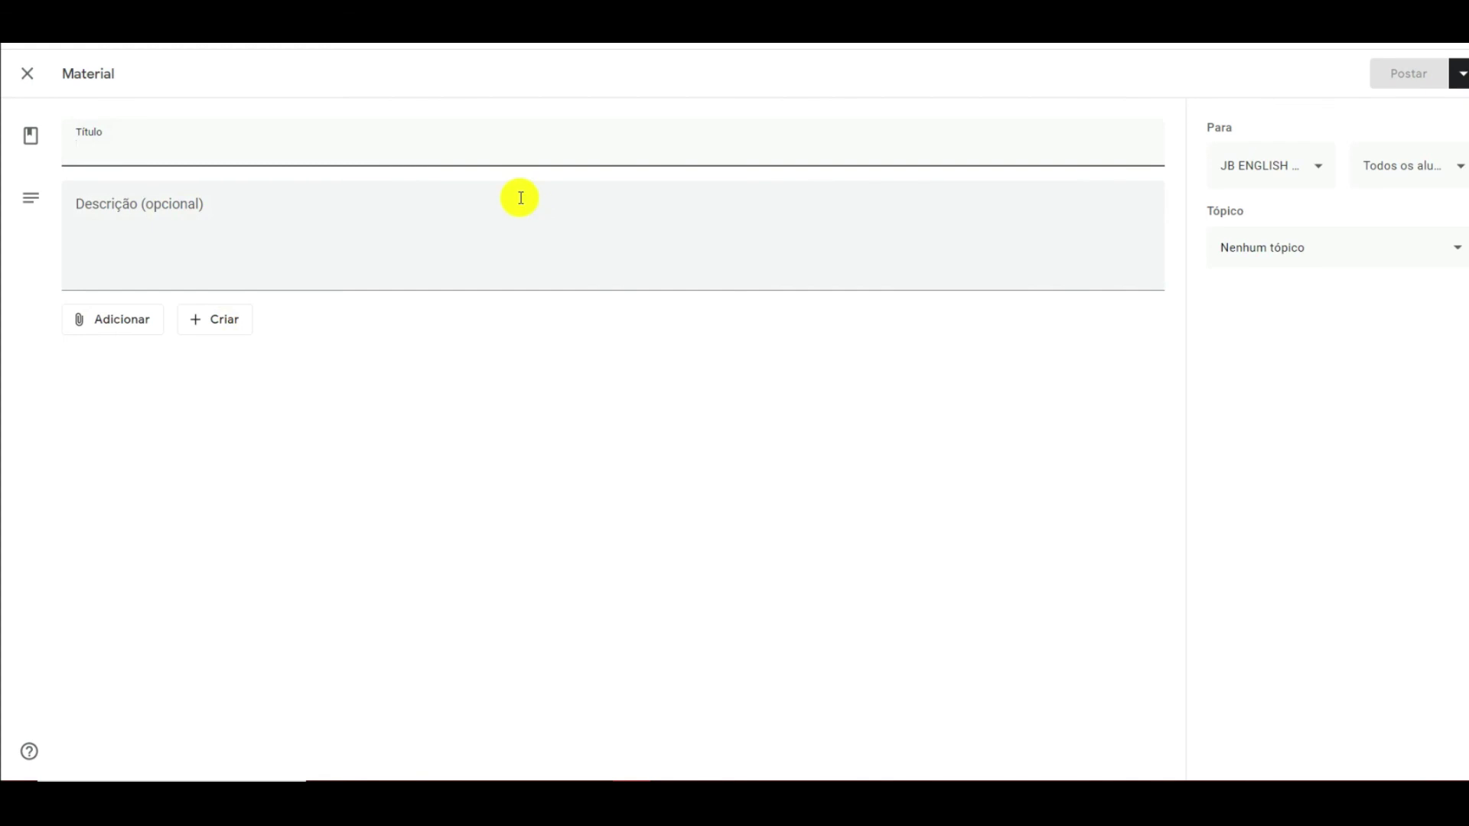
{"action": "left_click", "coordinate": [103, 318]}
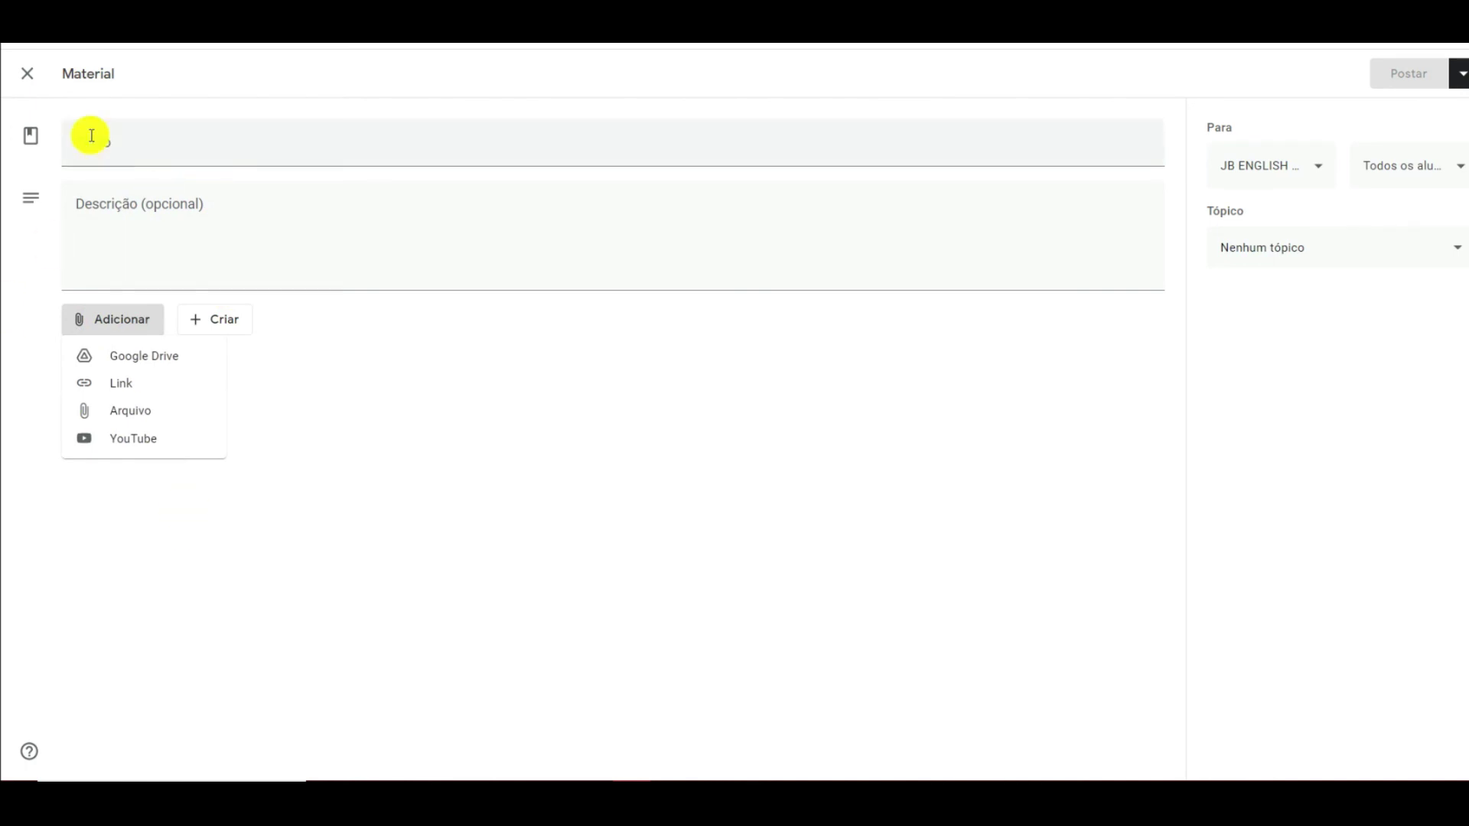
{"action": "left_click", "coordinate": [134, 158]}
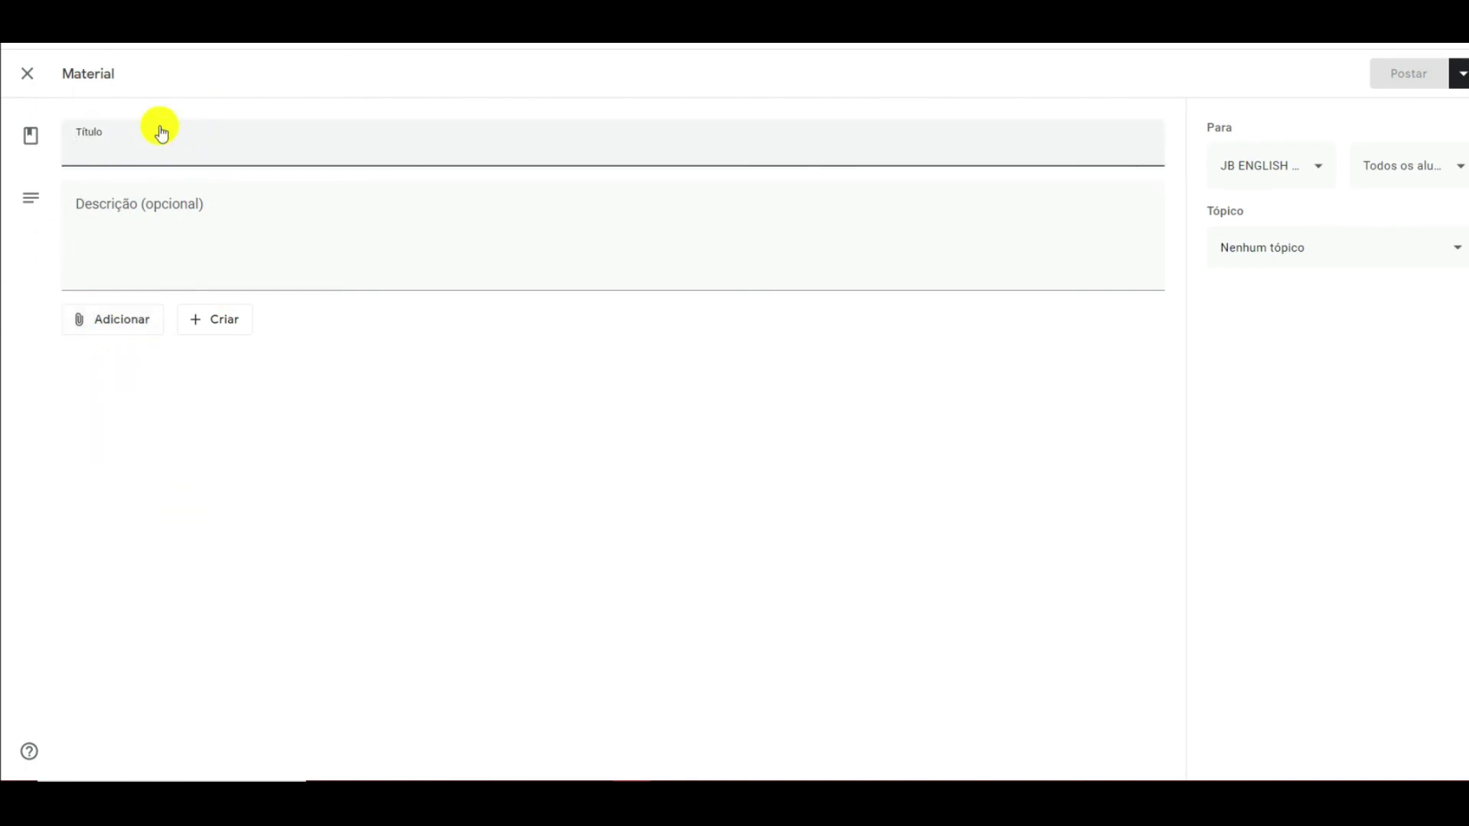
{"action": "left_click", "coordinate": [276, 214]}
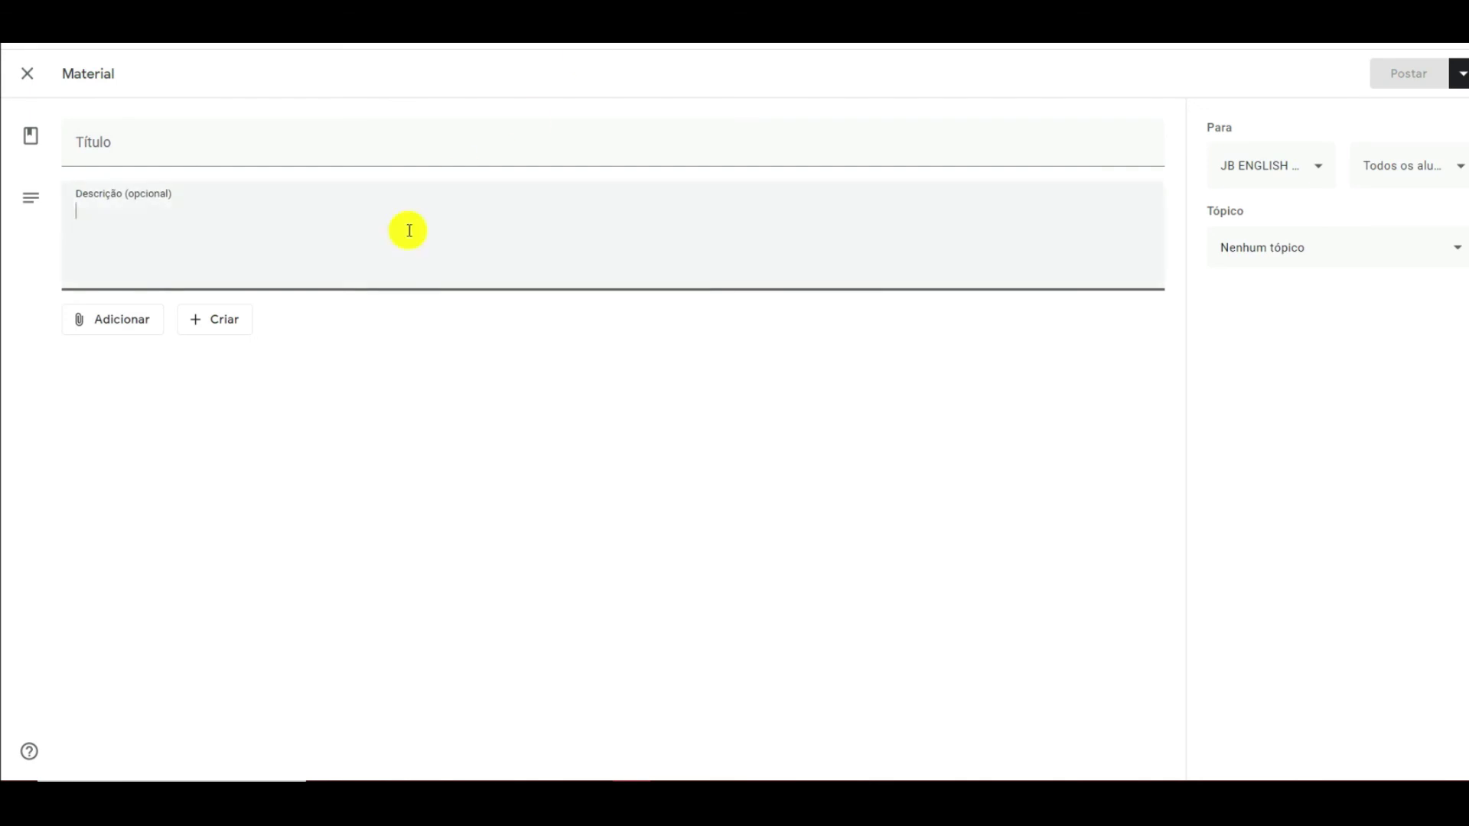
{"action": "left_click", "coordinate": [28, 73]}
- Start reusing a post ("Reutilizar postagem"), review the classes it could come from, and close the class selection without choosing one
{"action": "left_click", "coordinate": [476, 135]}
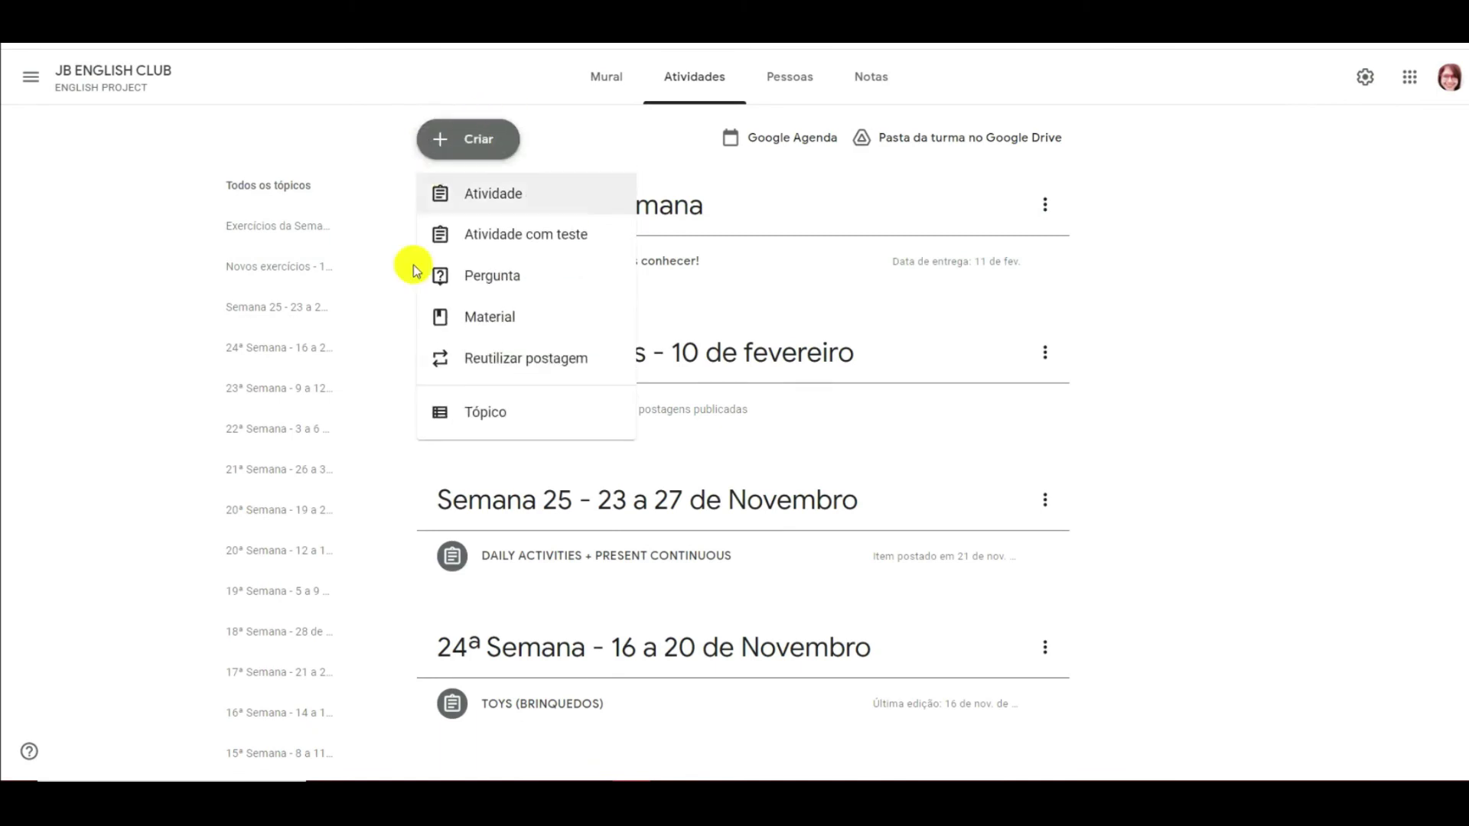
{"action": "left_click", "coordinate": [547, 380]}
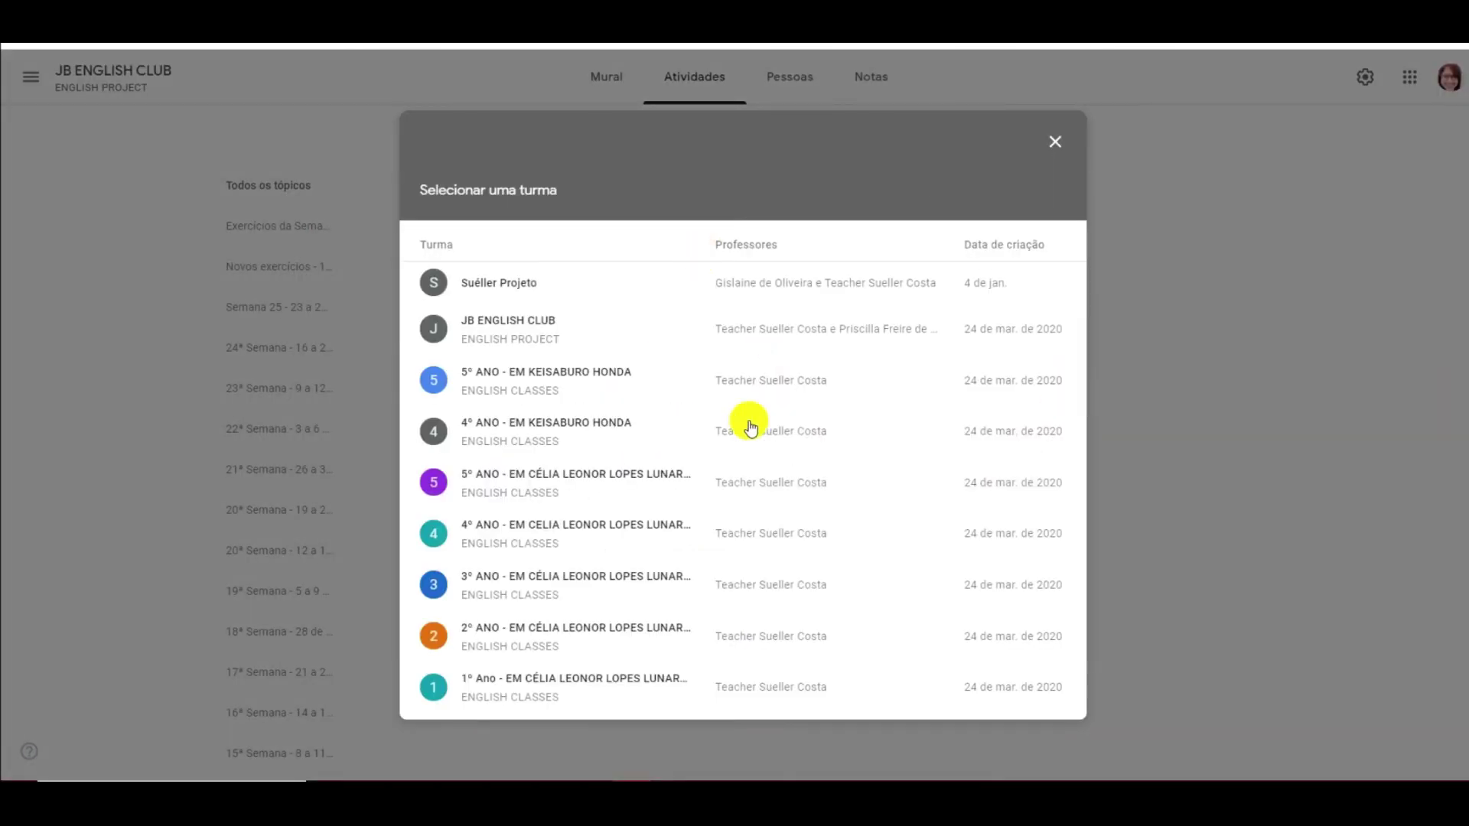
{"action": "scroll", "coordinate": [604, 589], "scroll_direction": "down", "scroll_amount": 5}
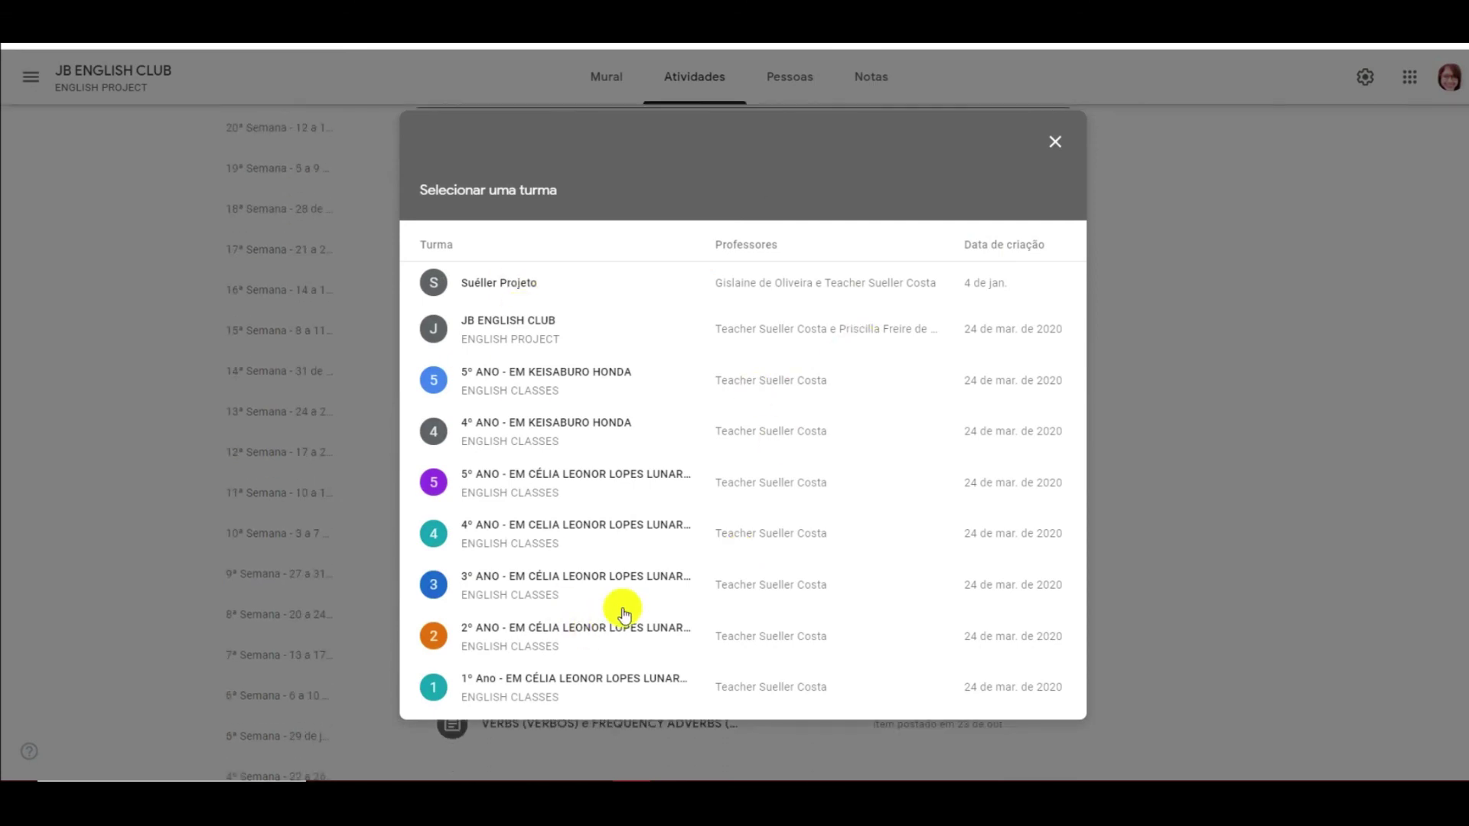
{"action": "scroll", "coordinate": [801, 388], "scroll_direction": "up", "scroll_amount": 3}
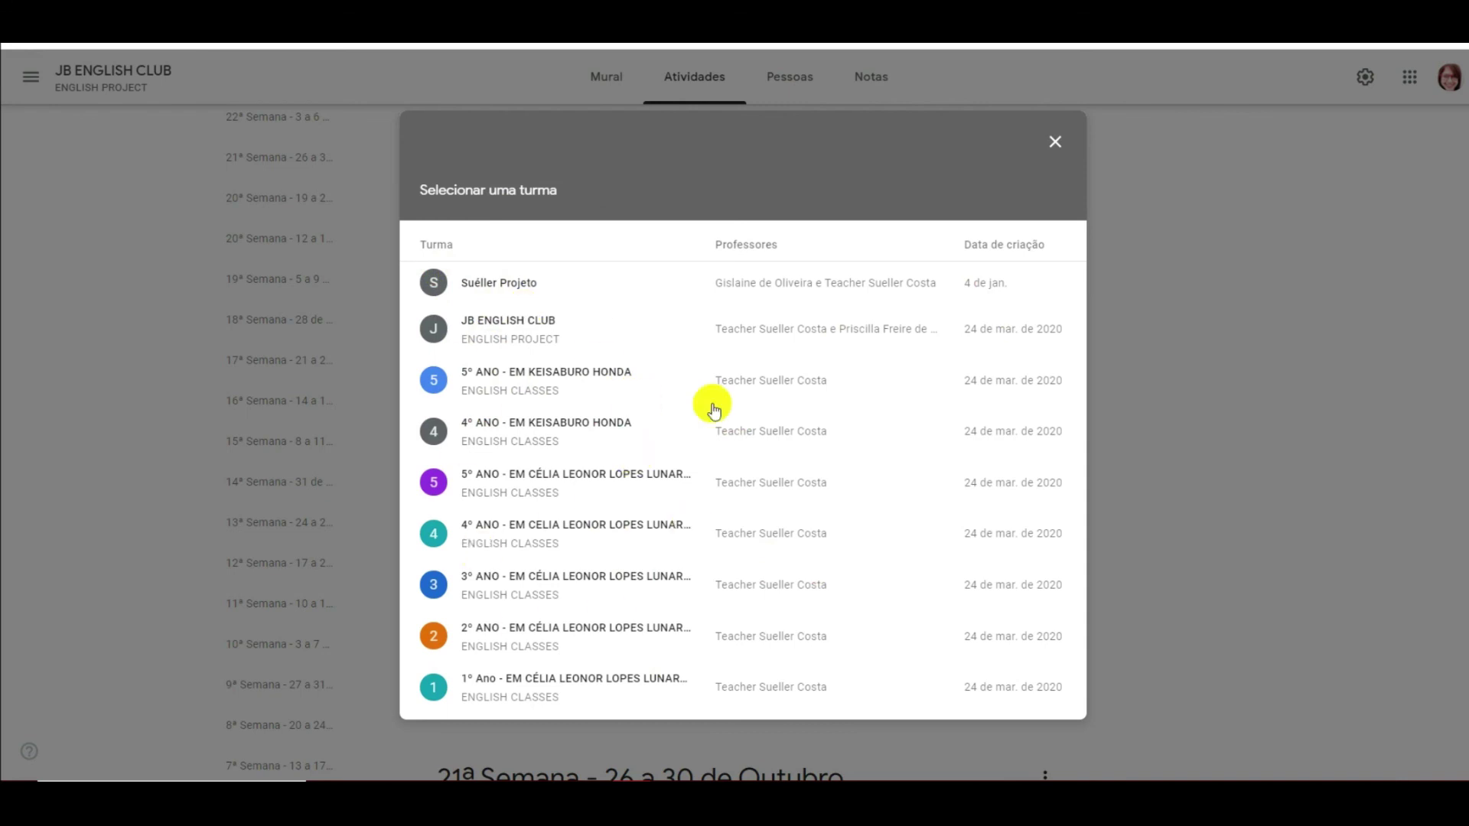
{"action": "left_click", "coordinate": [1051, 146]}
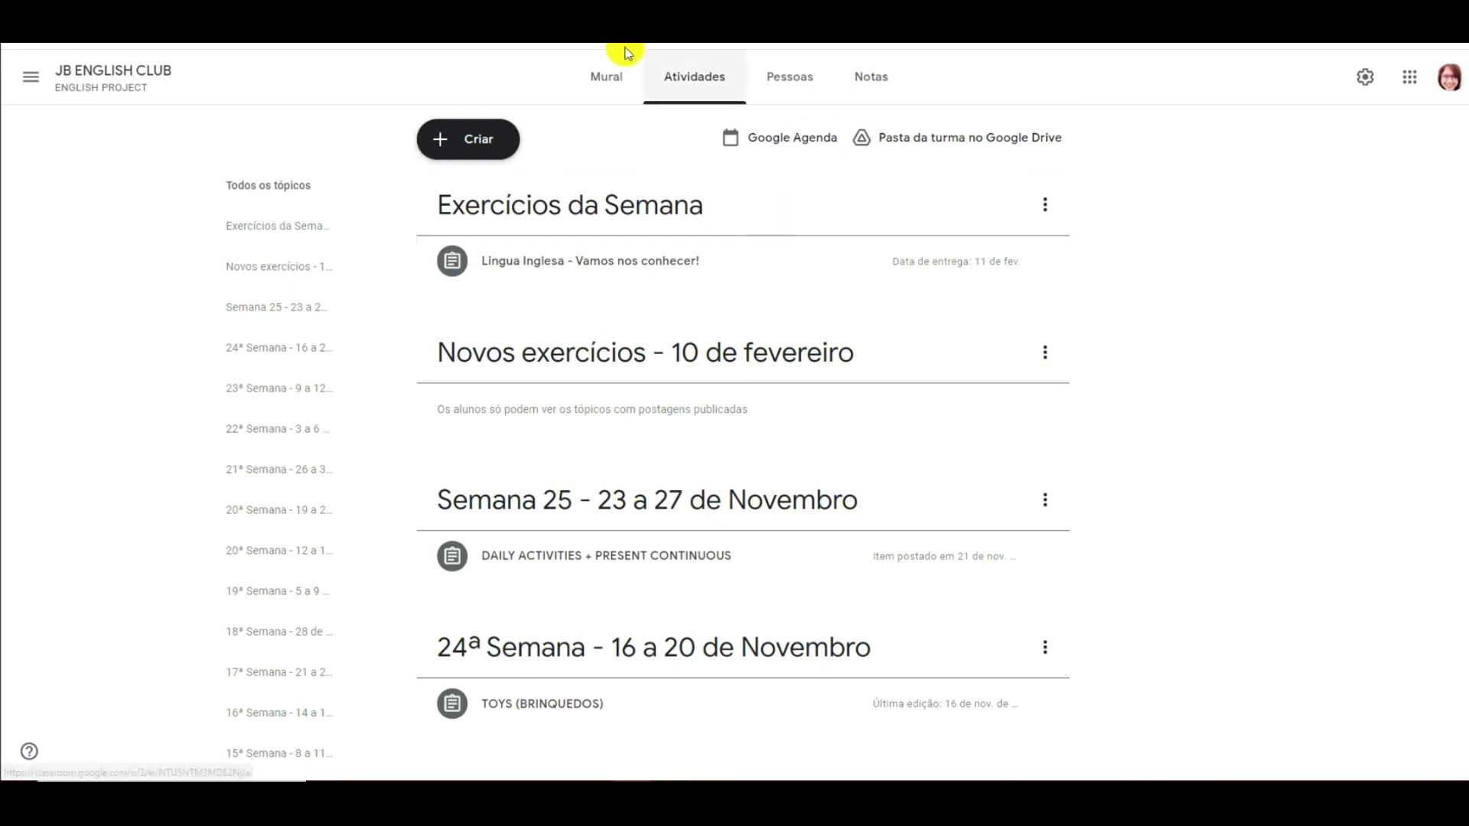
- Review the classwork creation options, including "Tópico", without creating anything, and browse the weekly topics of JB ENGLISH CLUB
{"action": "left_click", "coordinate": [468, 141]}
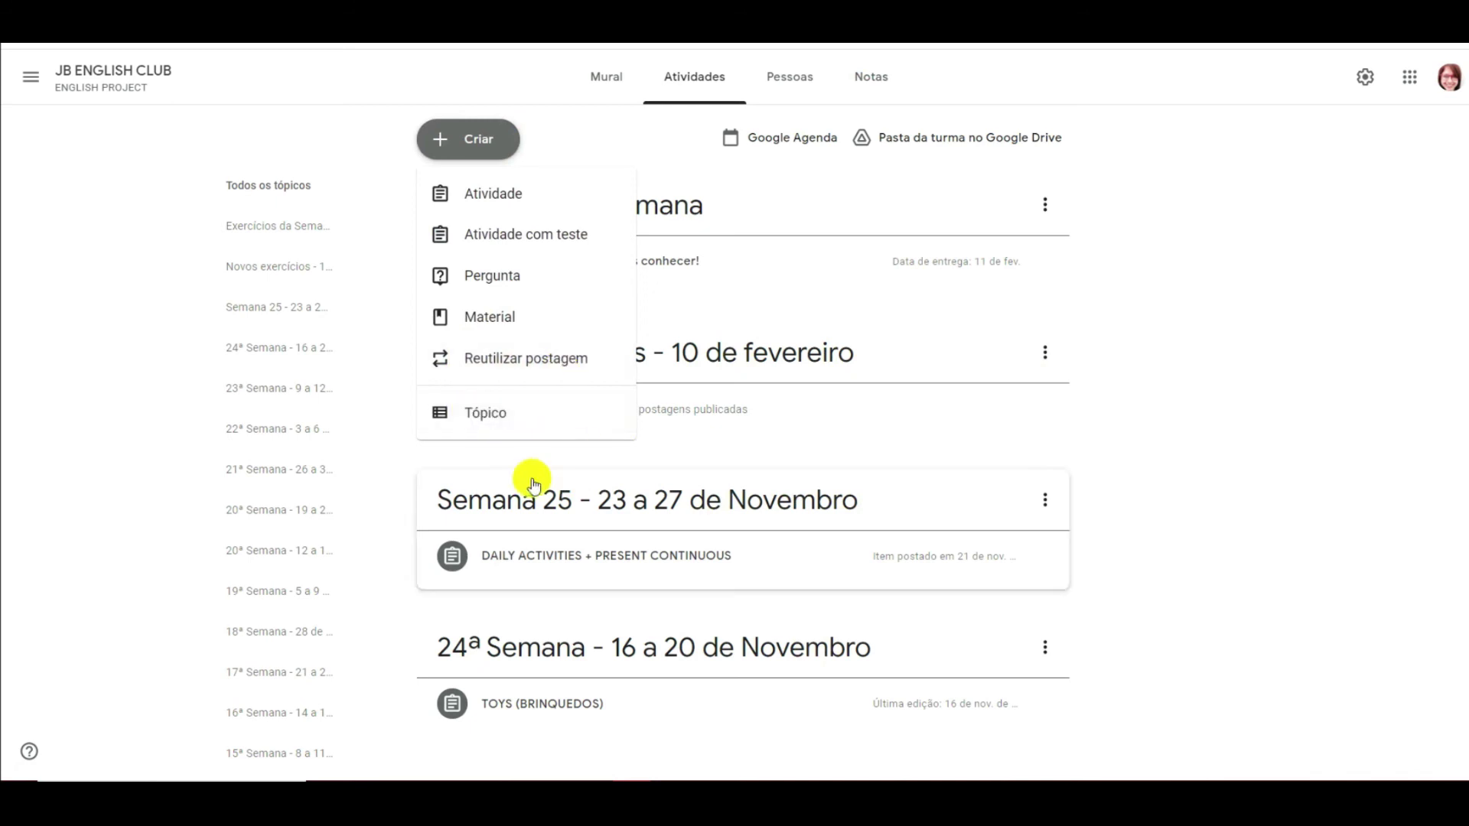
{"action": "left_click", "coordinate": [1285, 346]}
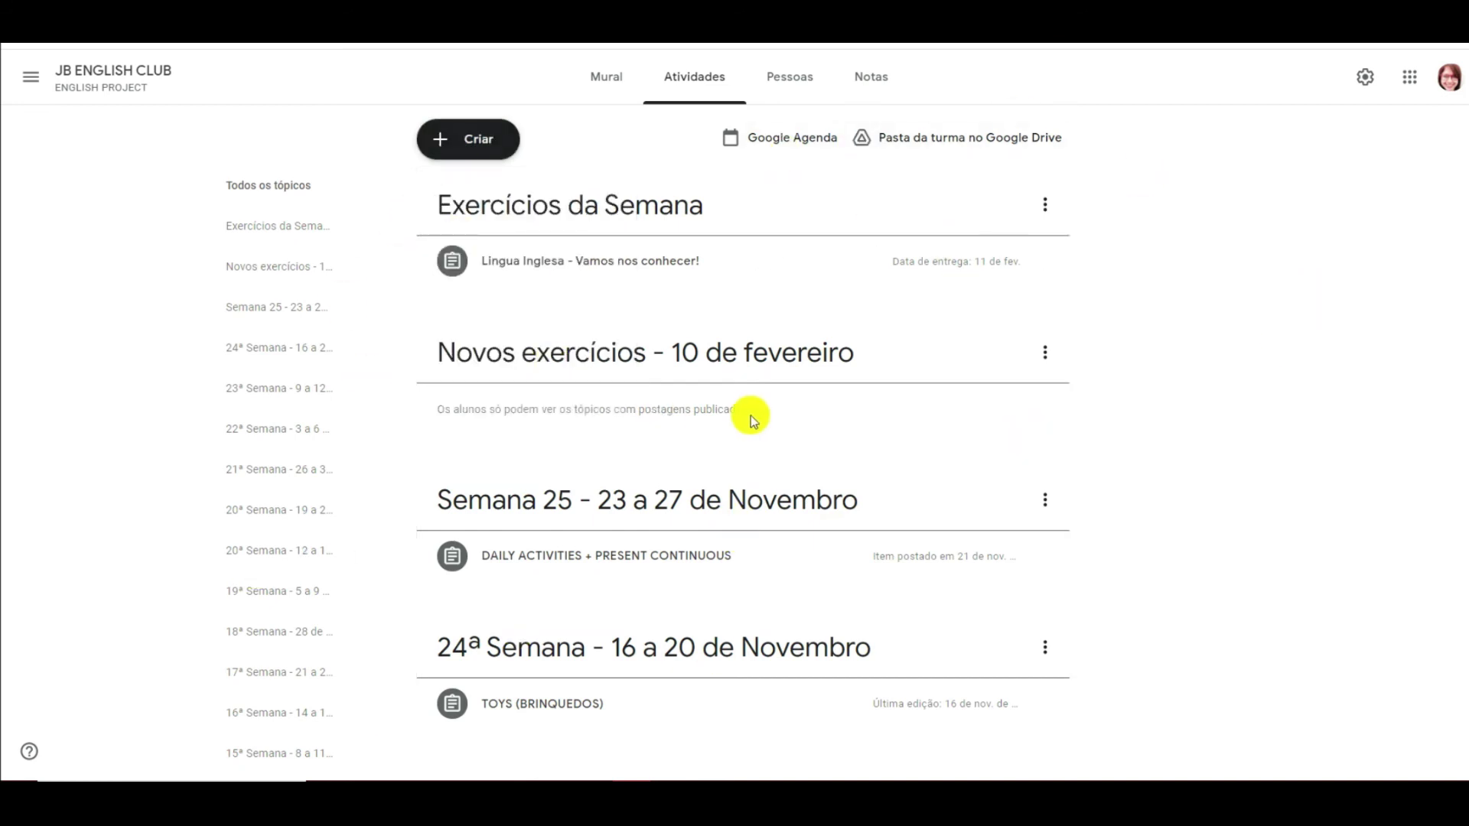
{"action": "left_click", "coordinate": [288, 349]}
{"action": "scroll", "coordinate": [305, 547], "scroll_direction": "down", "scroll_amount": 5}
{"action": "scroll", "coordinate": [305, 622], "scroll_direction": "up", "scroll_amount": 3}
{"action": "scroll", "coordinate": [288, 377], "scroll_direction": "up", "scroll_amount": 8}
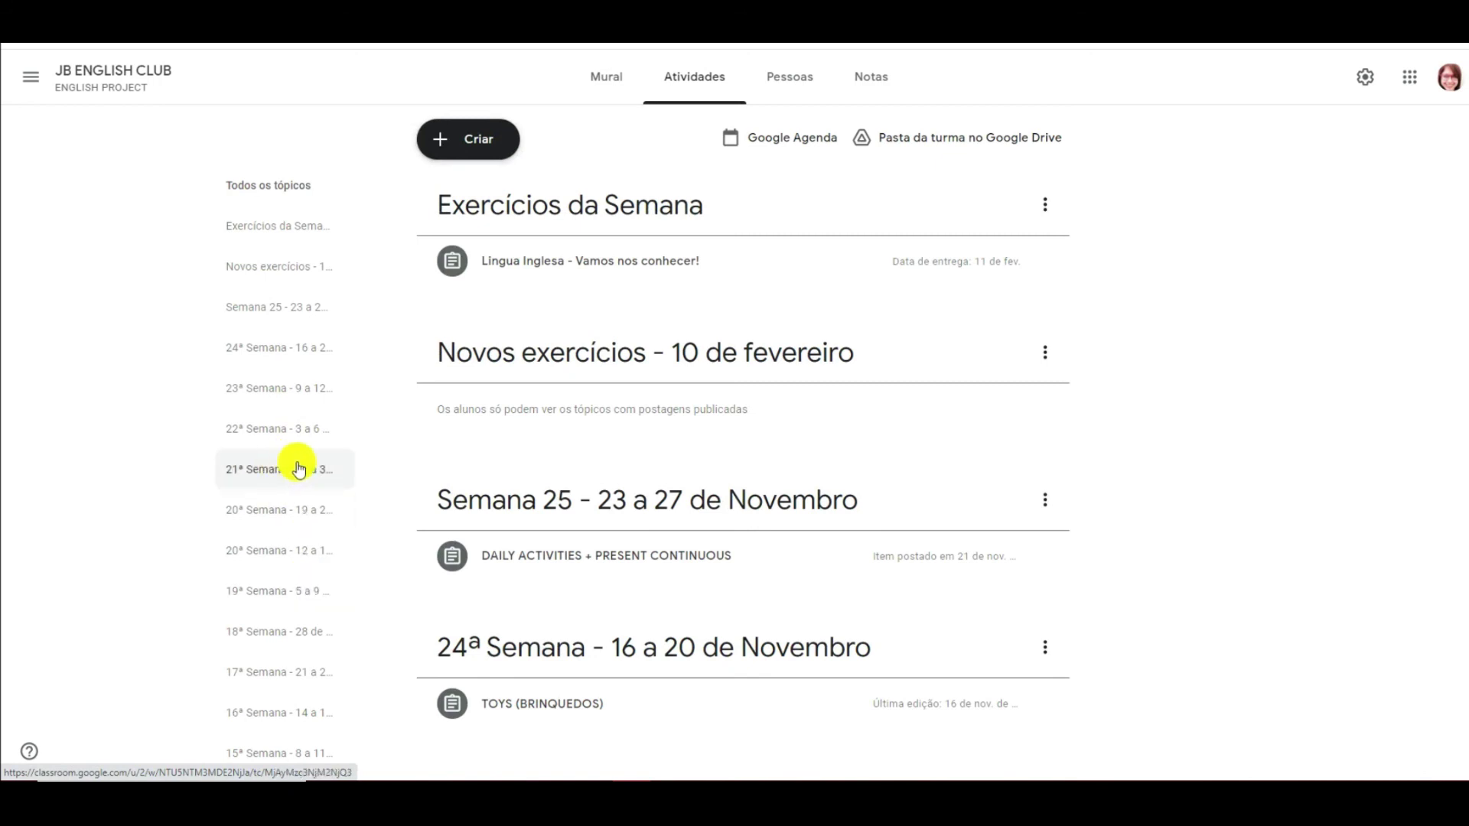
- Look through the main navigation's list of courses, down to the archived classes and settings entries
{"action": "left_click", "coordinate": [31, 77]}
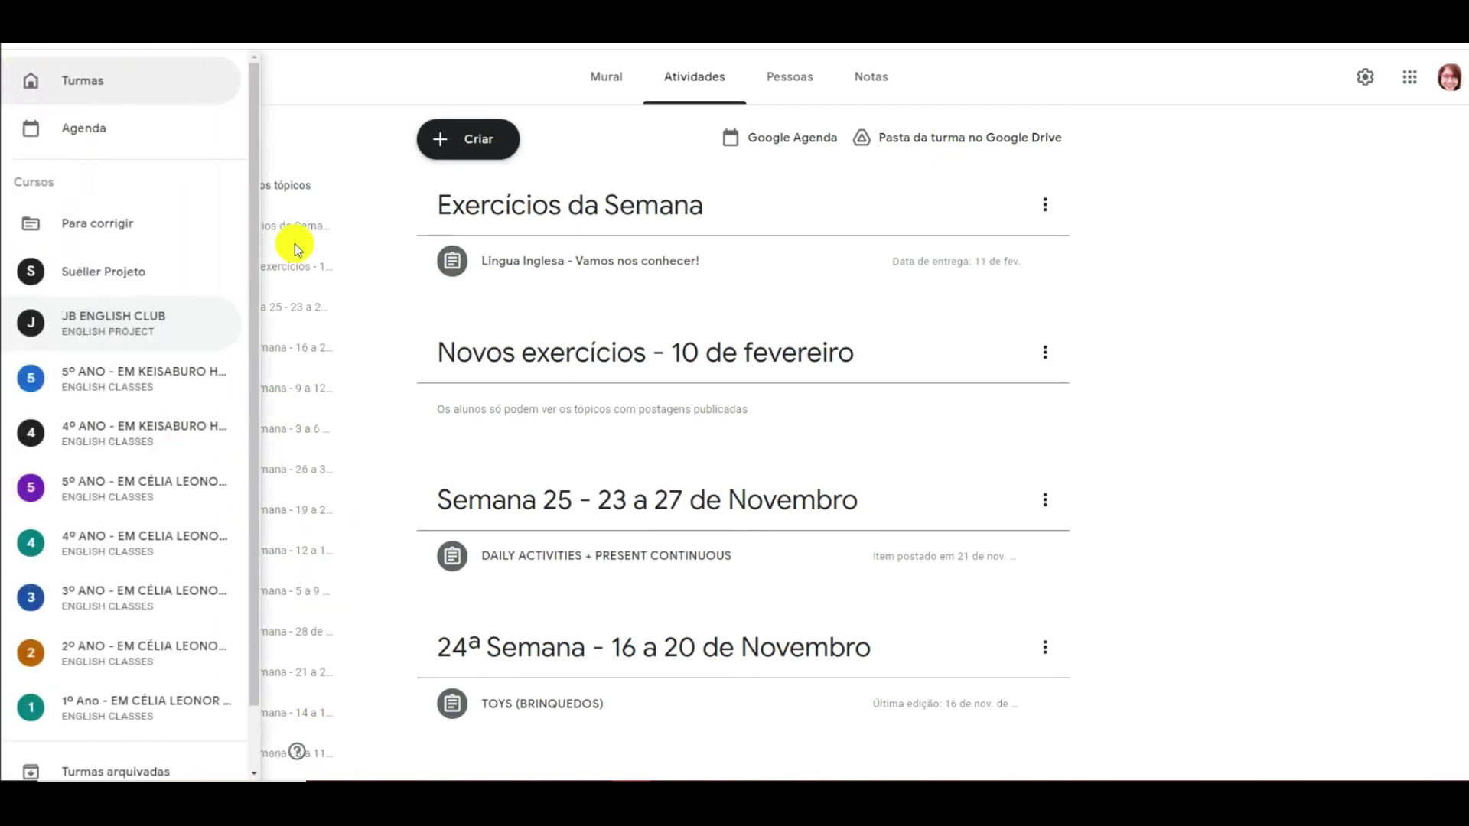
{"action": "scroll", "coordinate": [164, 573], "scroll_direction": "down", "scroll_amount": 2}
{"action": "scroll", "coordinate": [165, 635], "scroll_direction": "up", "scroll_amount": 2}
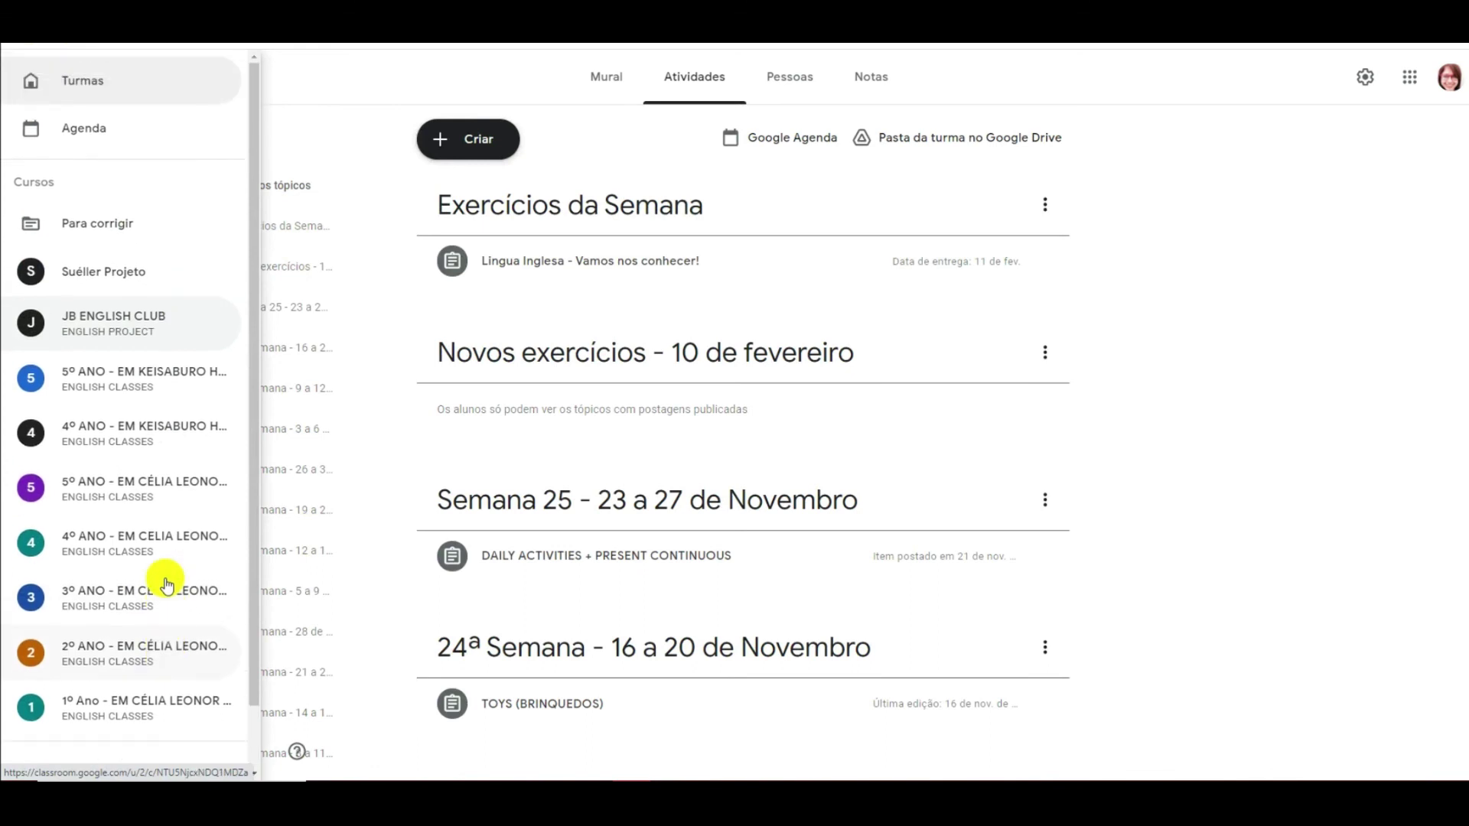
{"action": "scroll", "coordinate": [114, 314], "scroll_direction": "down", "scroll_amount": 2}
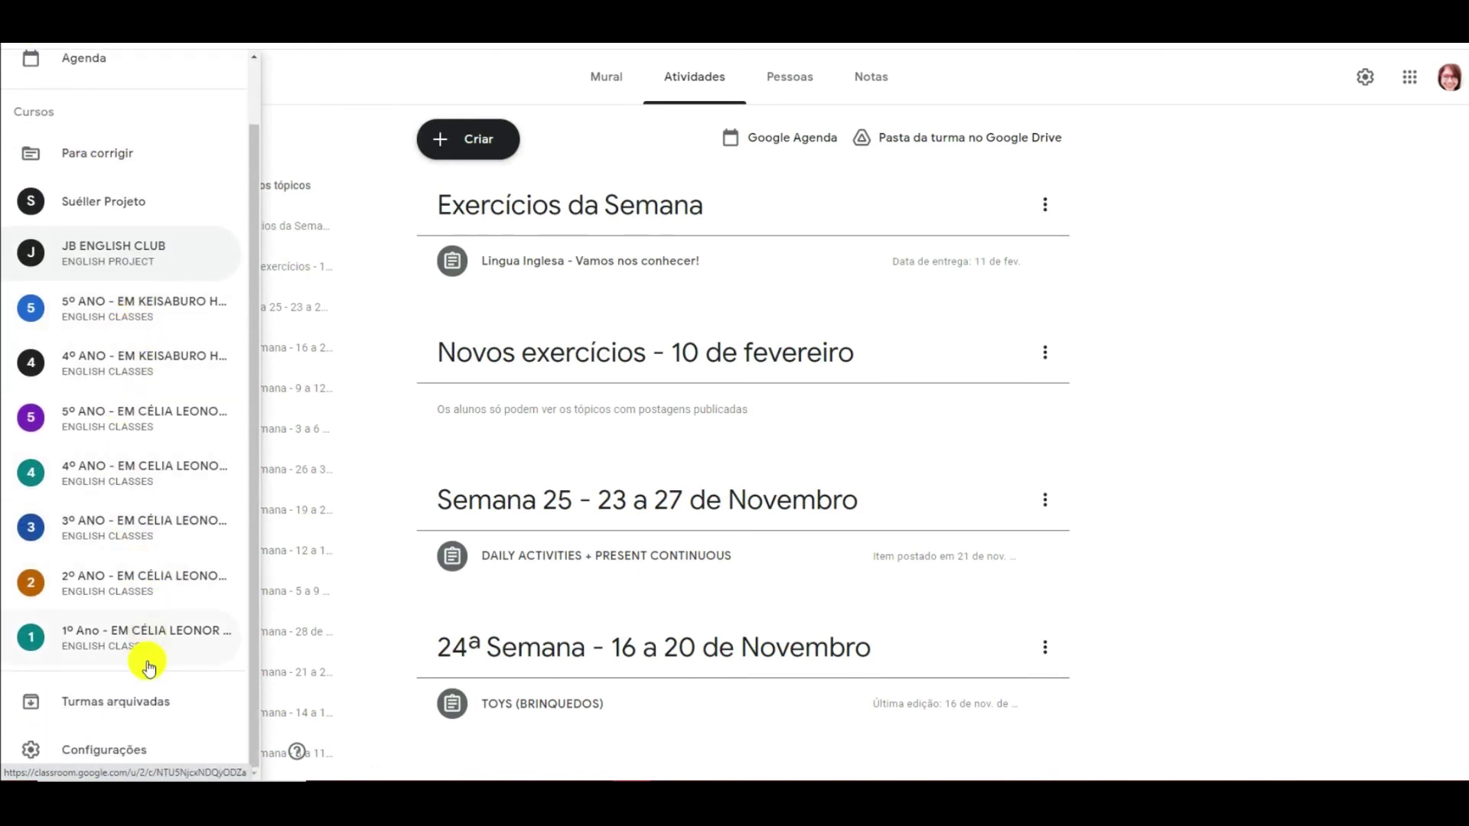
{"action": "scroll", "coordinate": [46, 492], "scroll_direction": "up", "scroll_amount": 2}
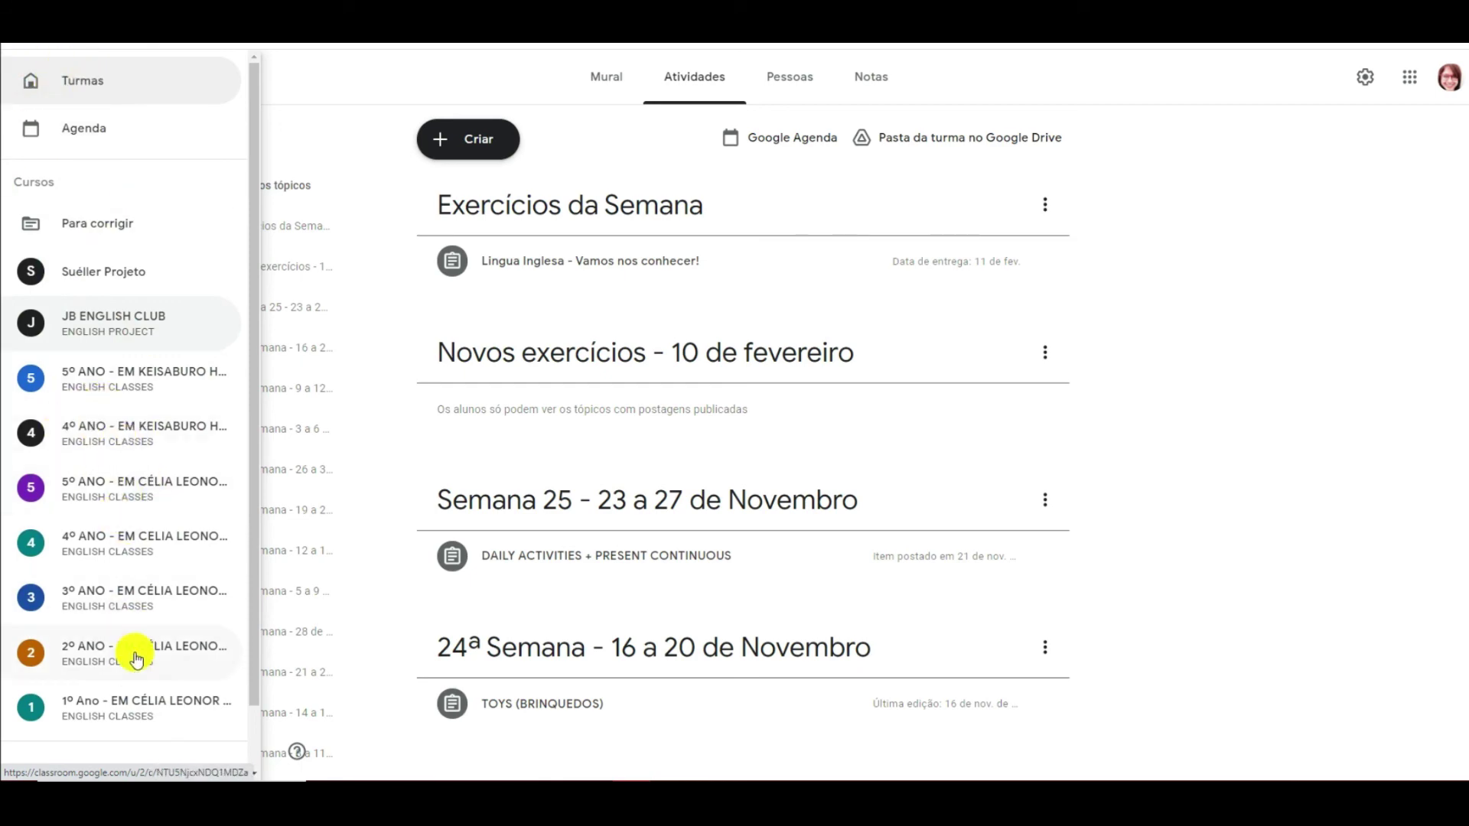
- Revisit the classwork page ("Atividades") of JB ENGLISH CLUB and return to the overview of all classes ("Turmas")
{"action": "left_click", "coordinate": [98, 79]}
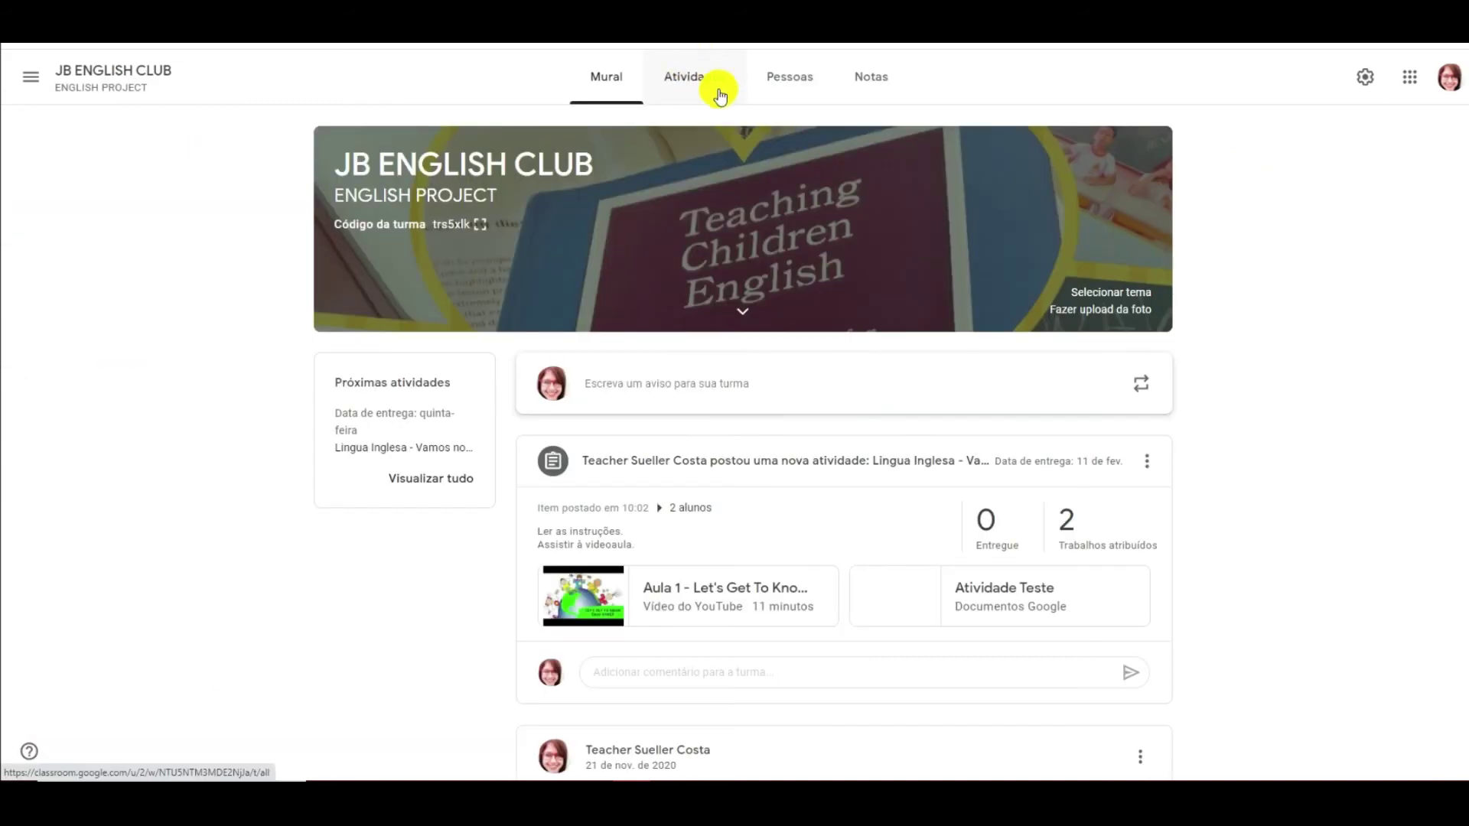
{"action": "left_click", "coordinate": [709, 86]}
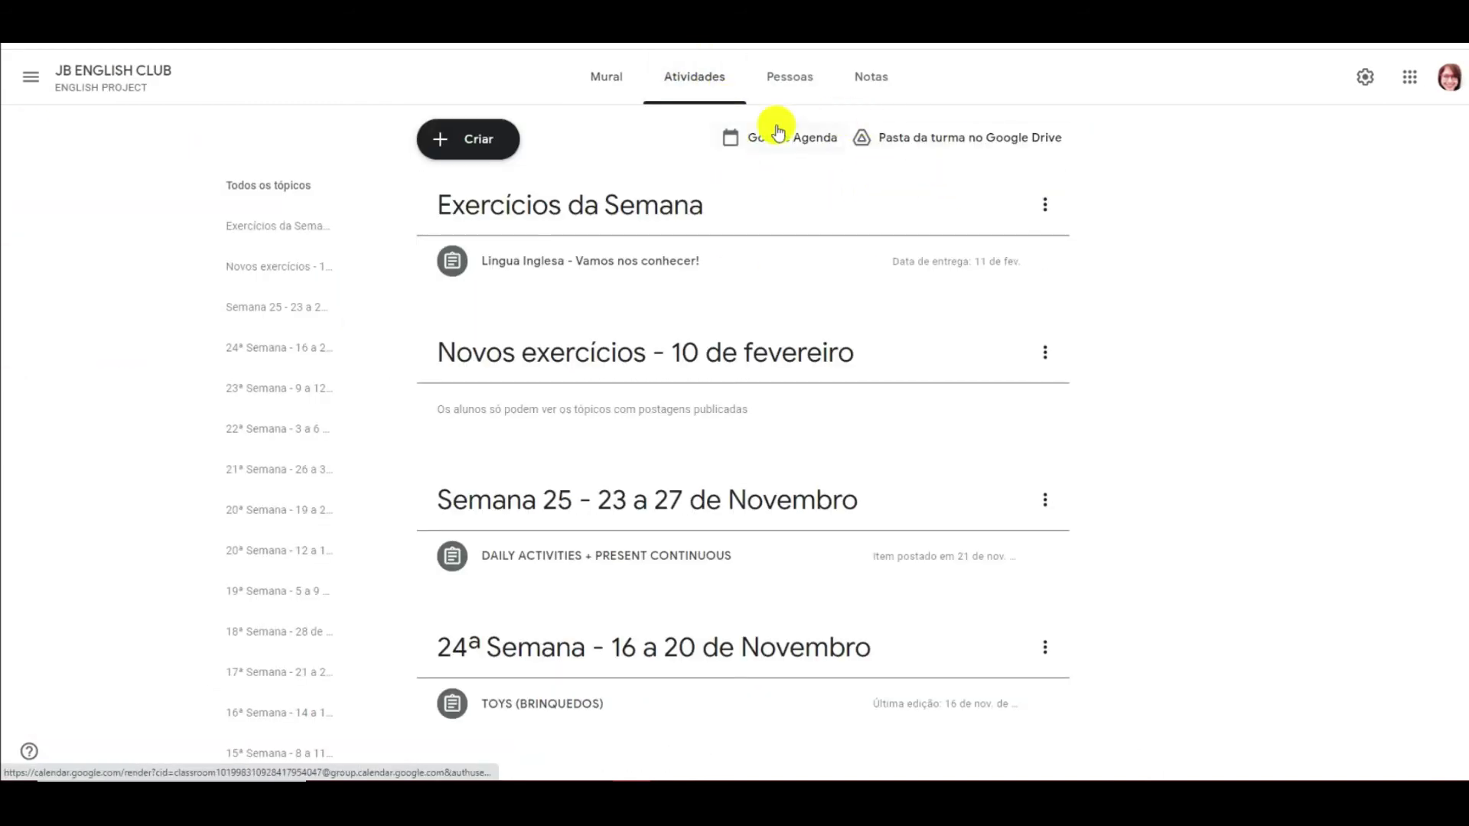
{"action": "left_click", "coordinate": [28, 88]}
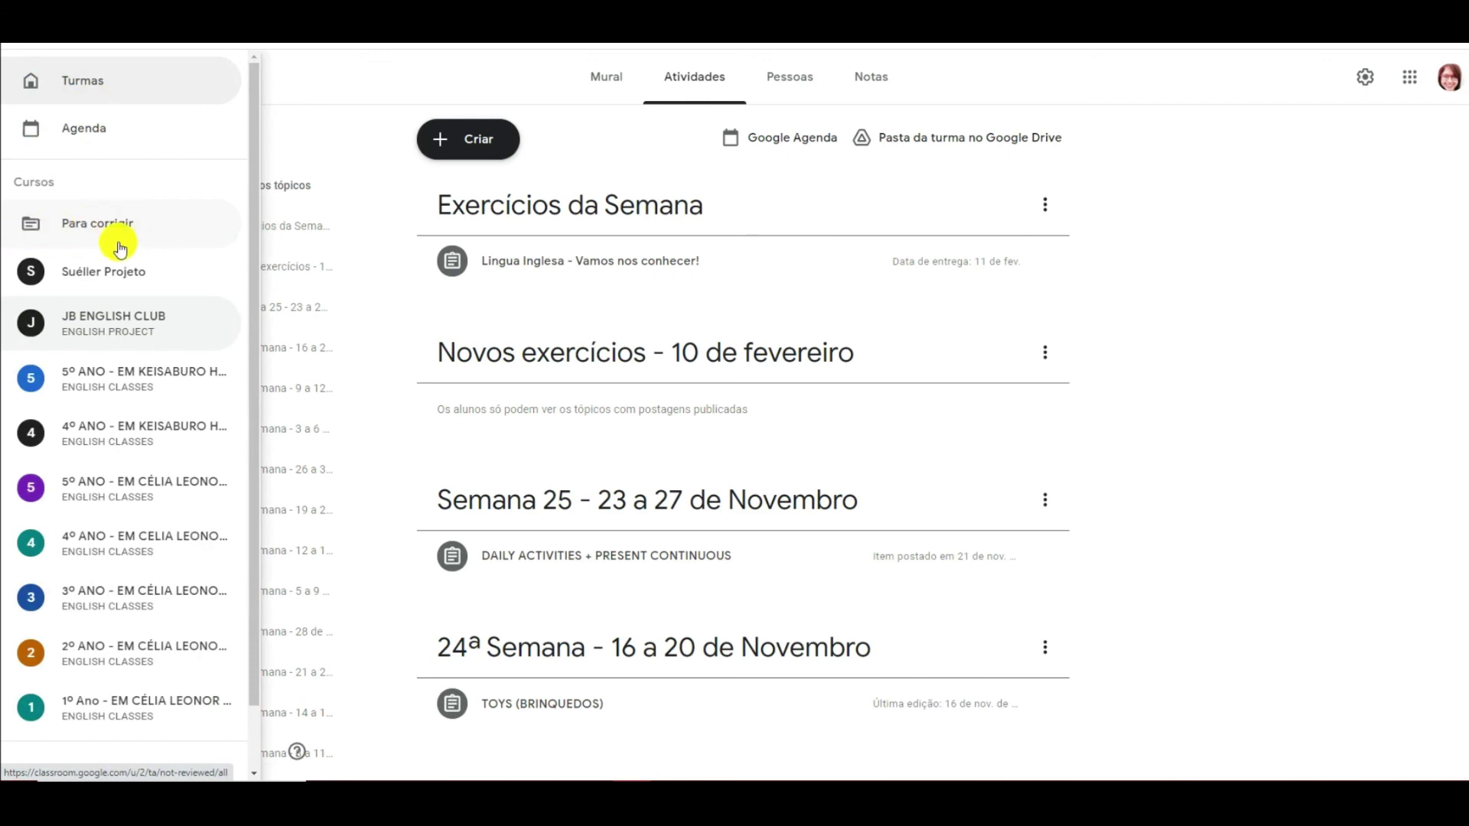
{"action": "left_click", "coordinate": [49, 70]}
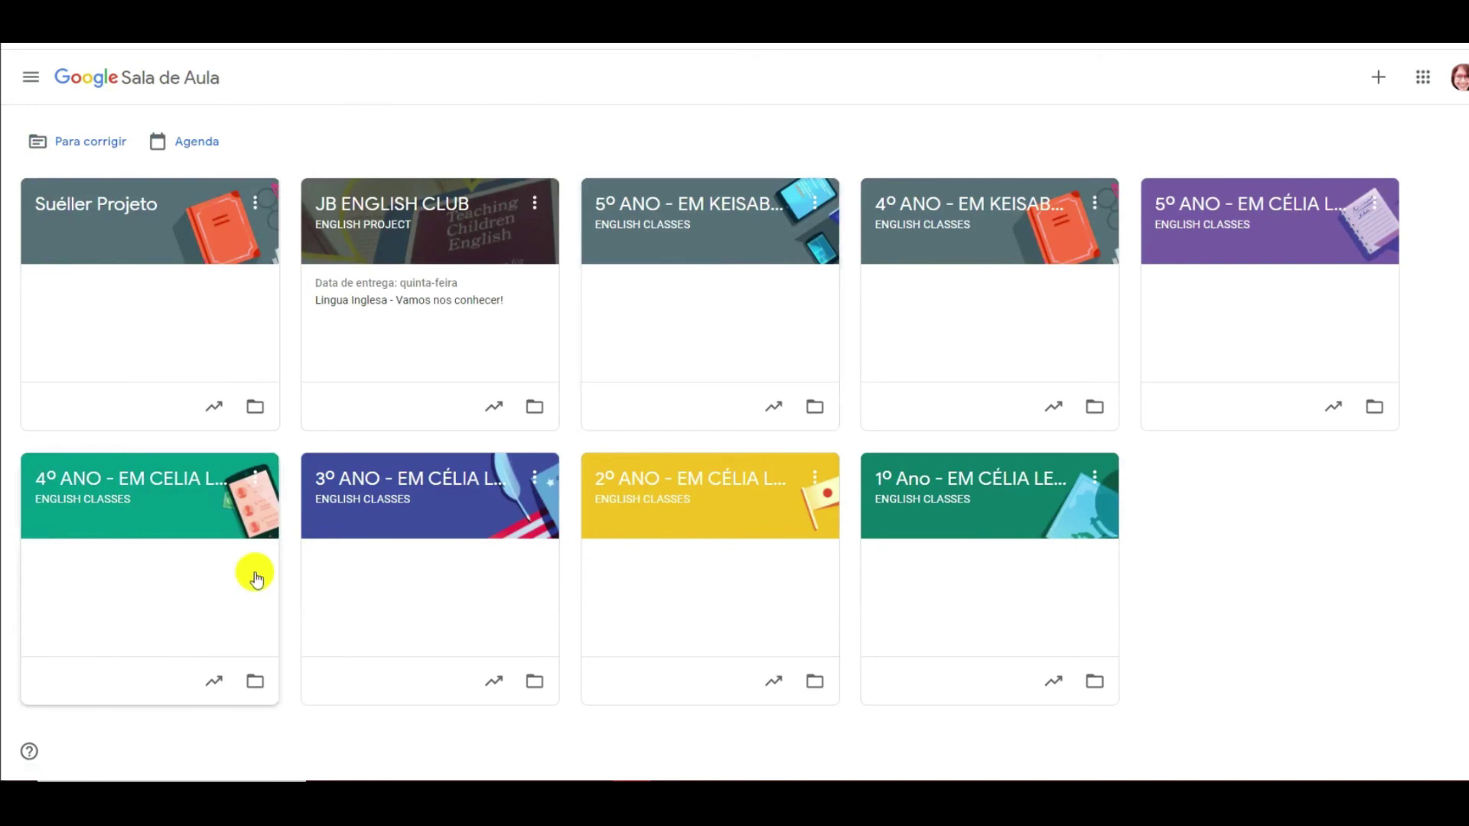